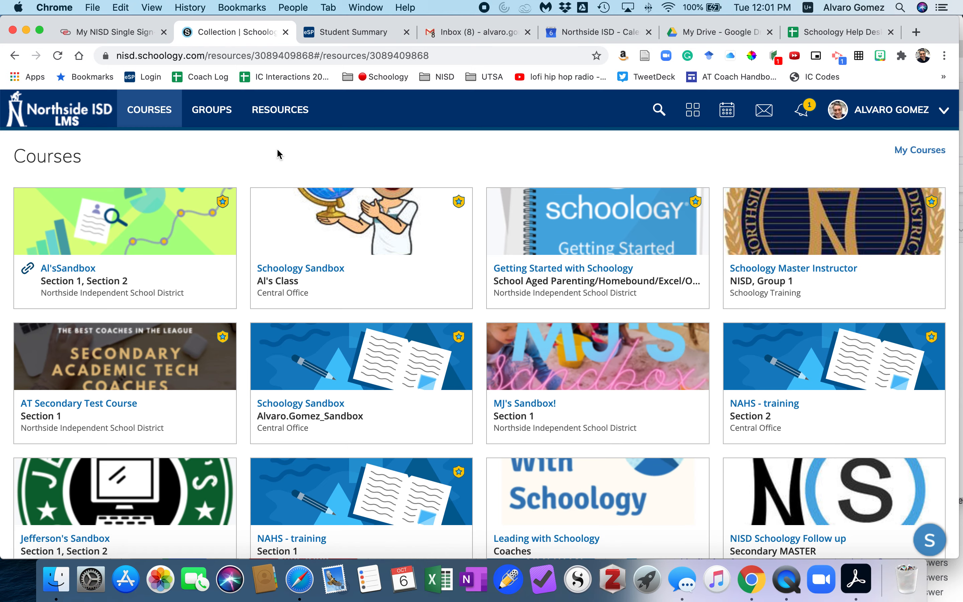
- In the Training collection of the personal resources, start a new assessment named "Presidential Election"
left_click(283, 114)
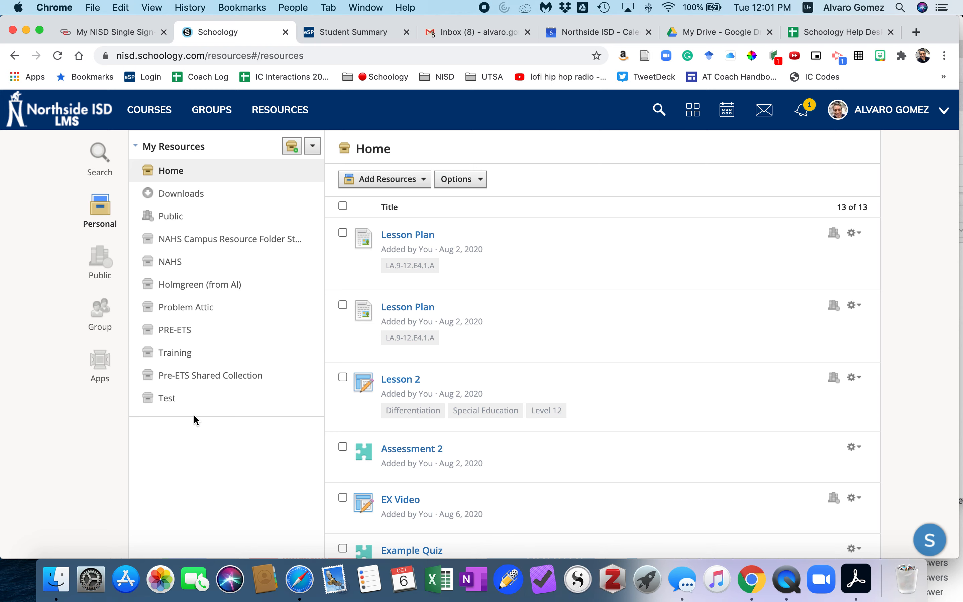
left_click(183, 359)
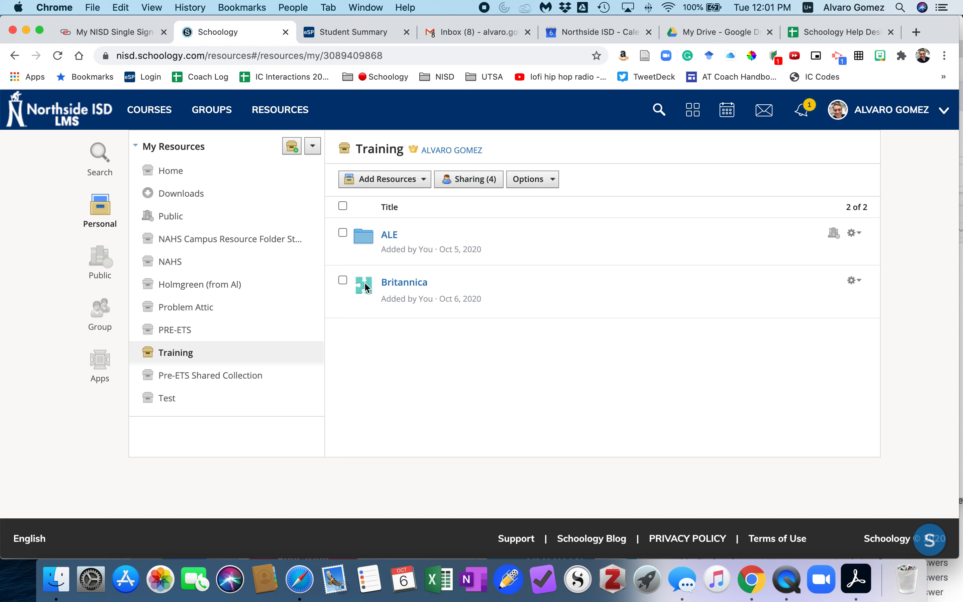
left_click(391, 180)
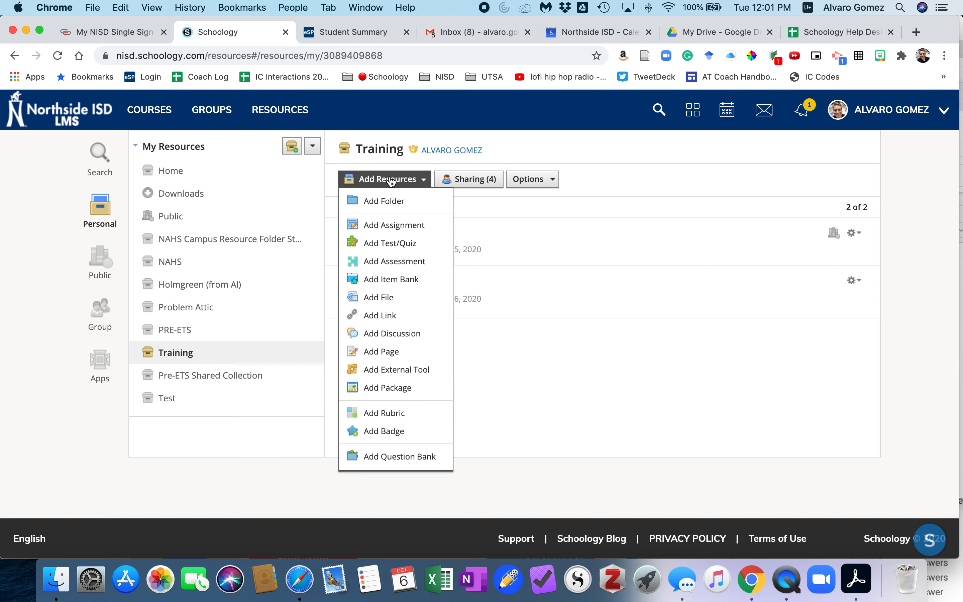
left_click(392, 262)
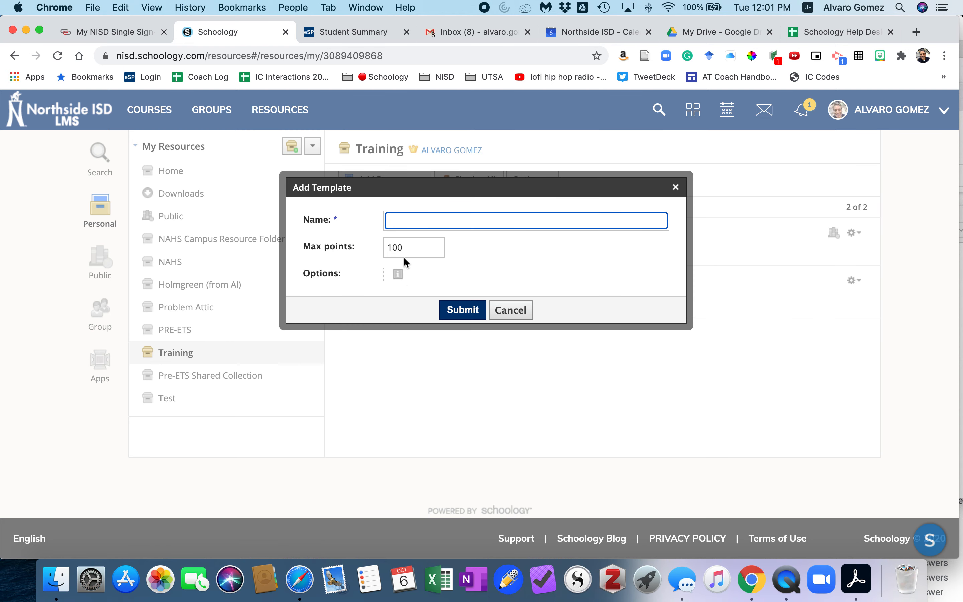
left_click(429, 220)
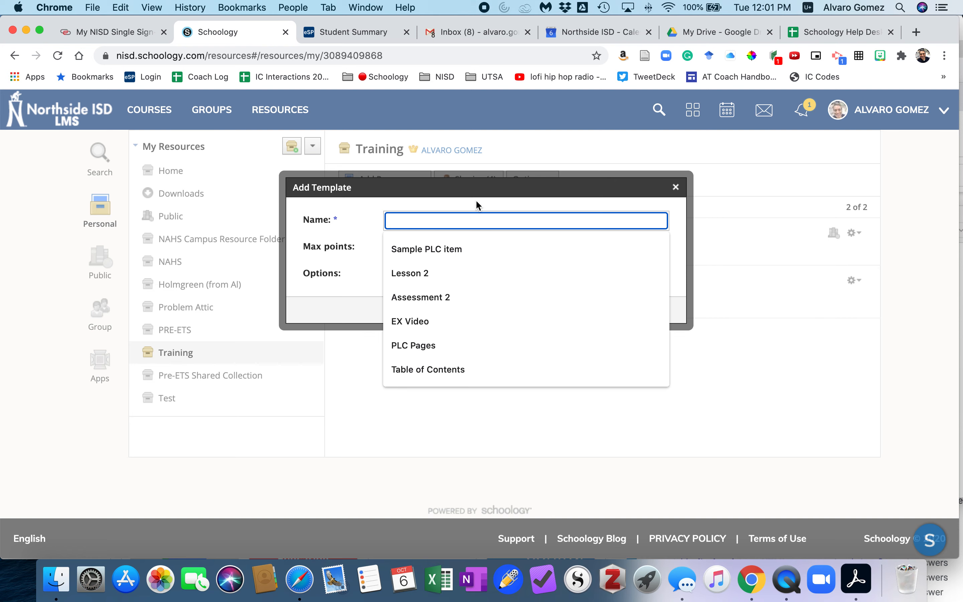
type("Pre")
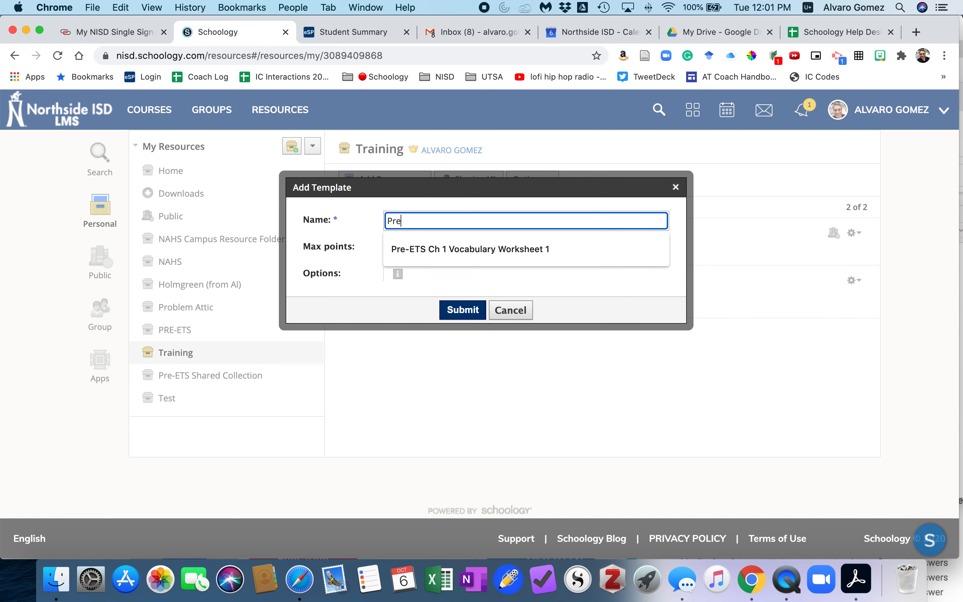
type("sidential Election")
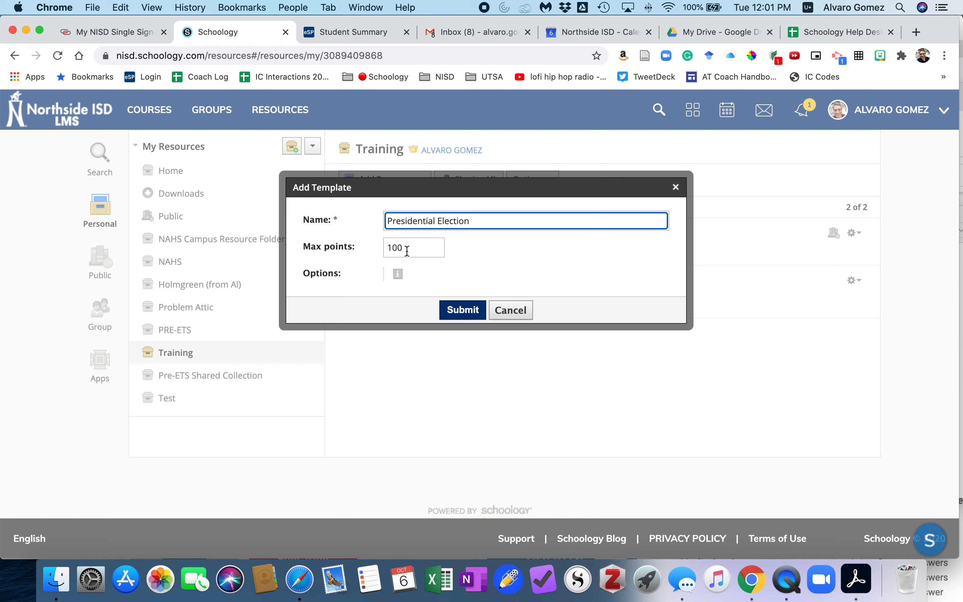
- Examine the new assessment's optional resource notes, level, resource type and subject choices
left_click(398, 275)
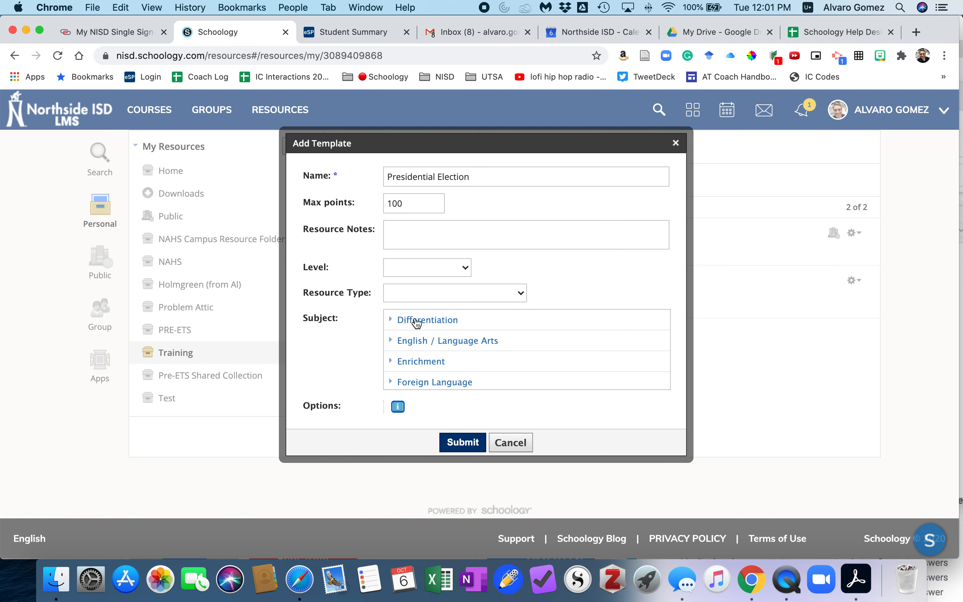
left_click(412, 236)
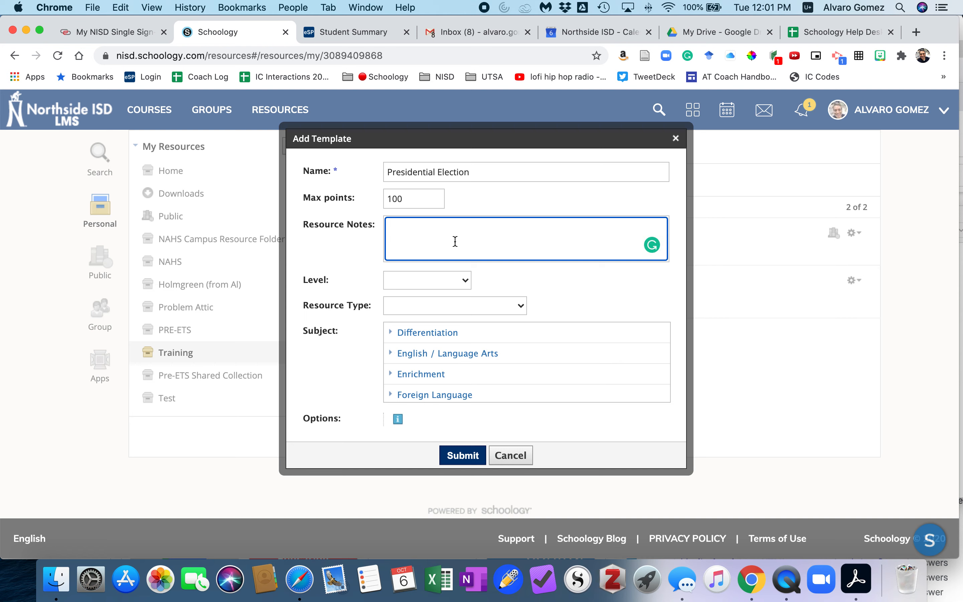
left_click(428, 282)
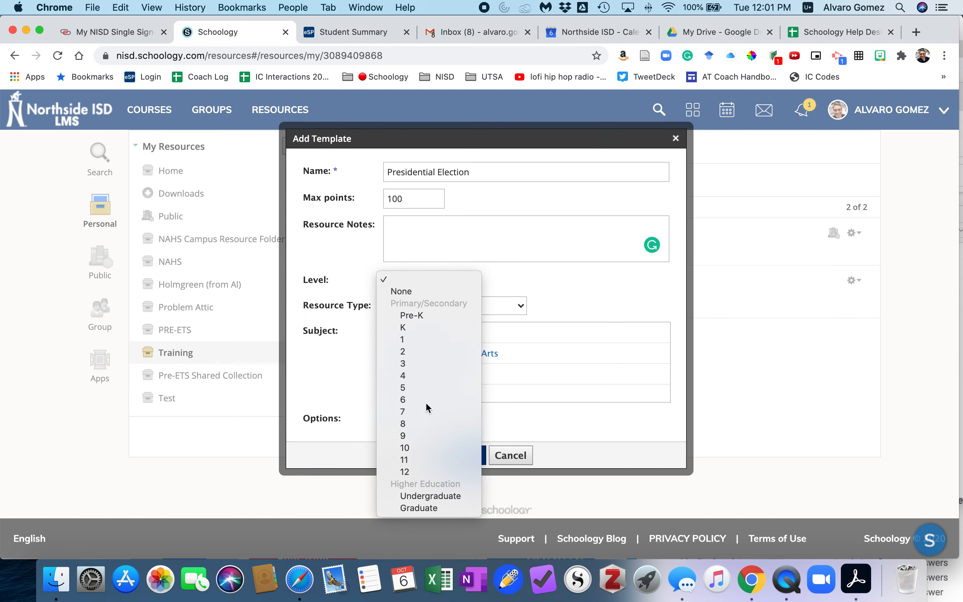
left_click(408, 283)
left_click(427, 311)
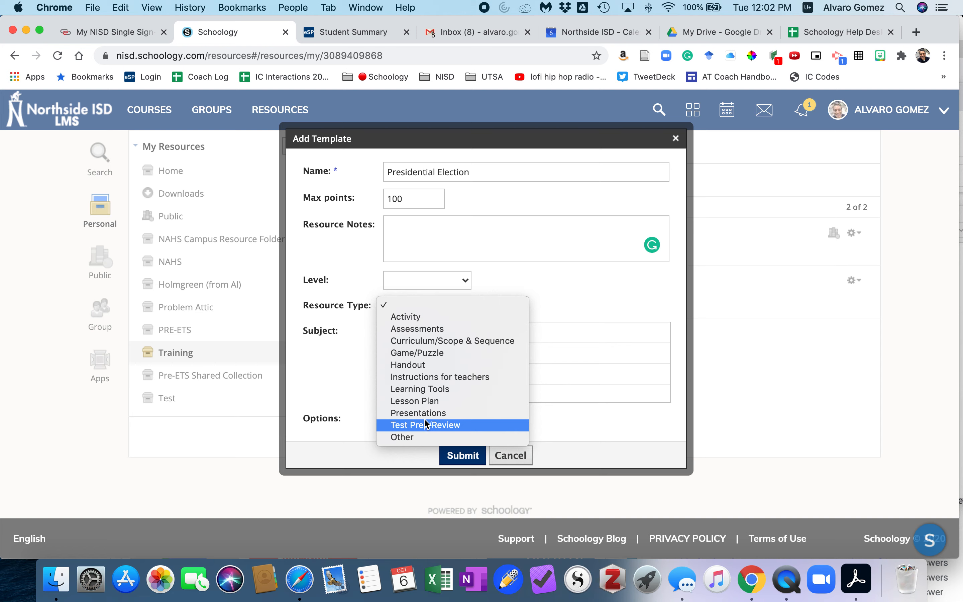
left_click(425, 306)
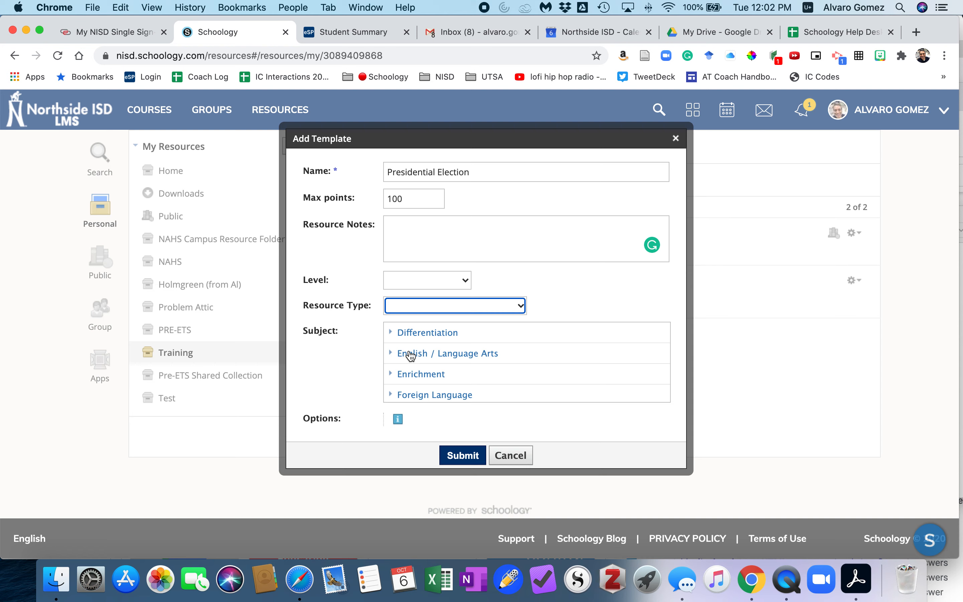
scroll(424, 377, "down", 5)
scroll(427, 380, "down", 2)
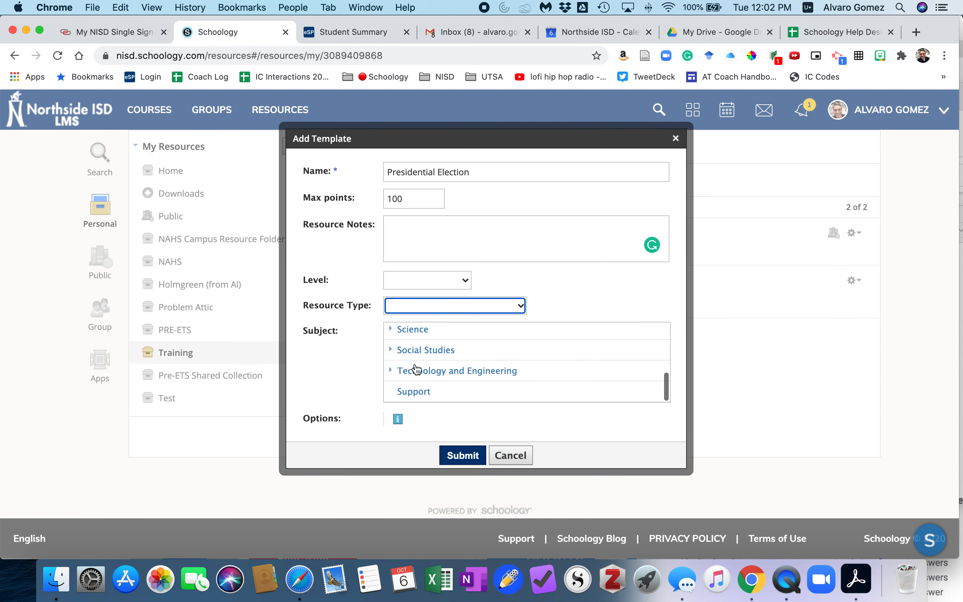
scroll(423, 376, "up", 5)
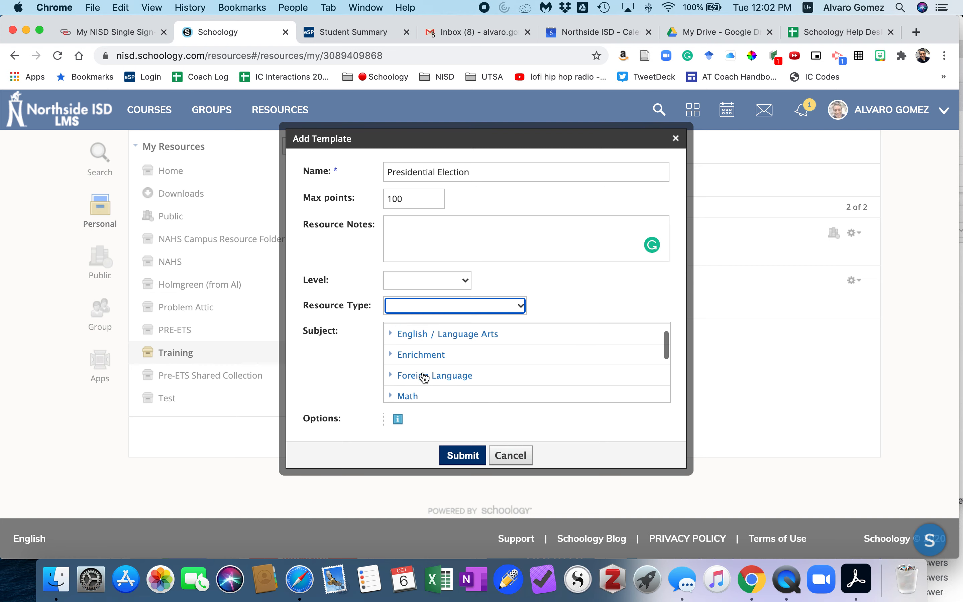
scroll(424, 377, "up", 1)
scroll(427, 375, "down", 5)
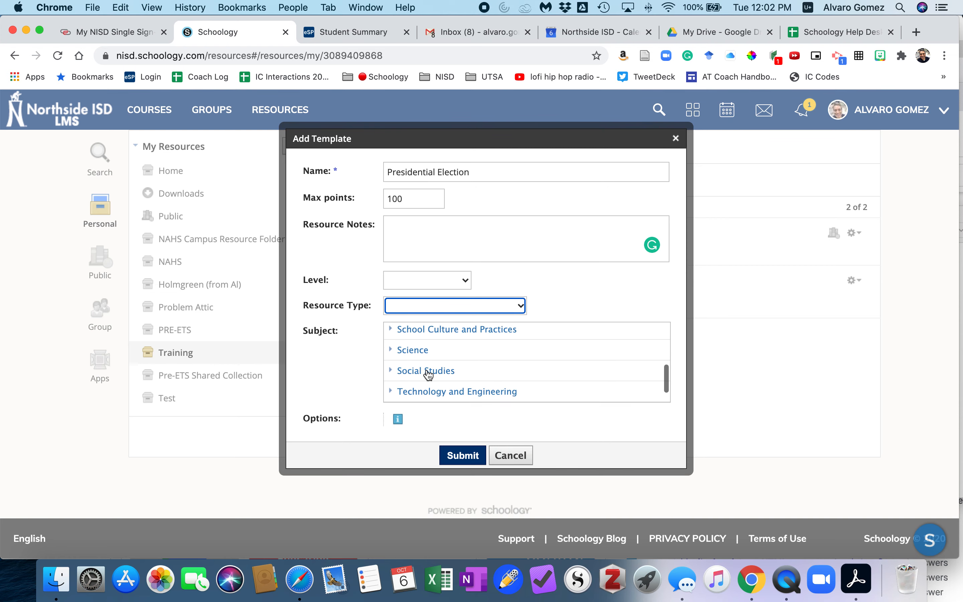
scroll(428, 375, "down", 1)
scroll(425, 376, "down", 2)
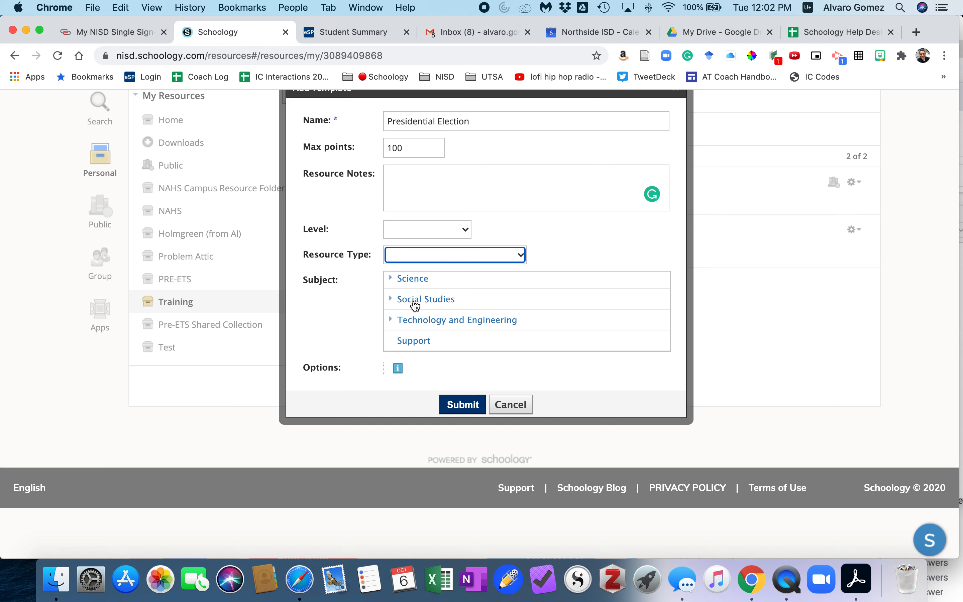
left_click(356, 333)
scroll(356, 322, "up", 2)
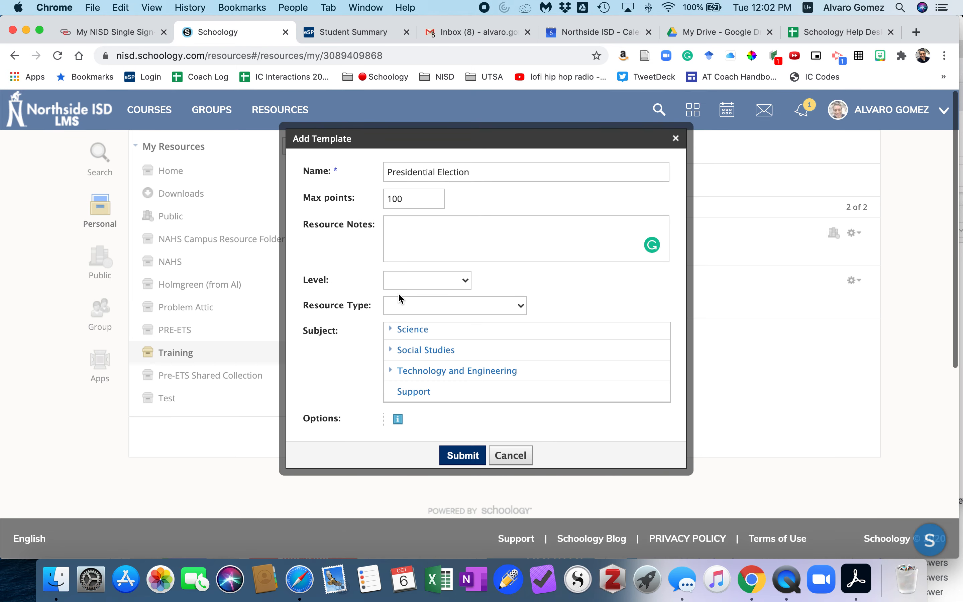
- Create the assessment and enter the student instructions "Please read the article and watch the video in order to answer the questions that follow."
left_click(463, 456)
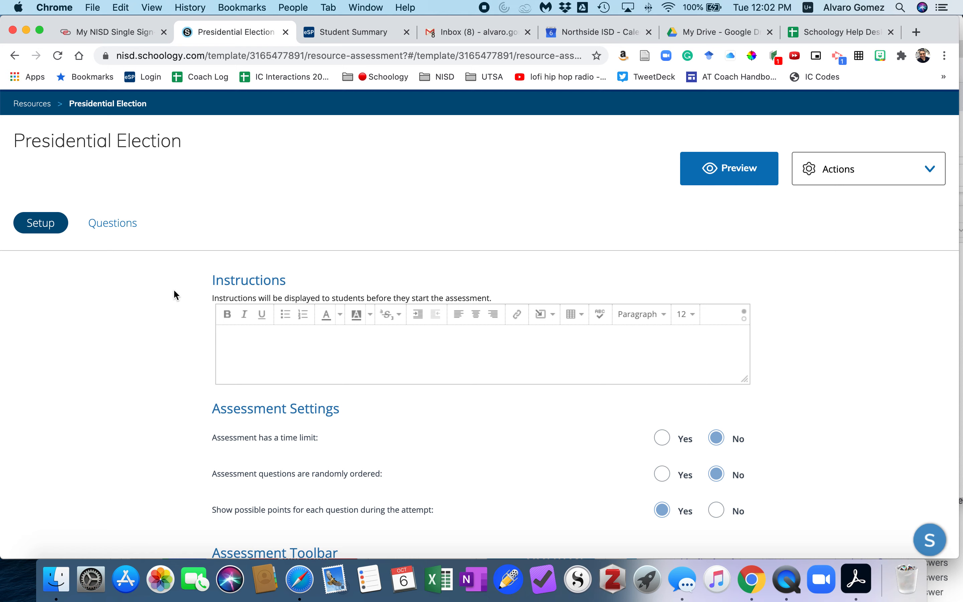
scroll(182, 315, "down", 1)
left_click(409, 324)
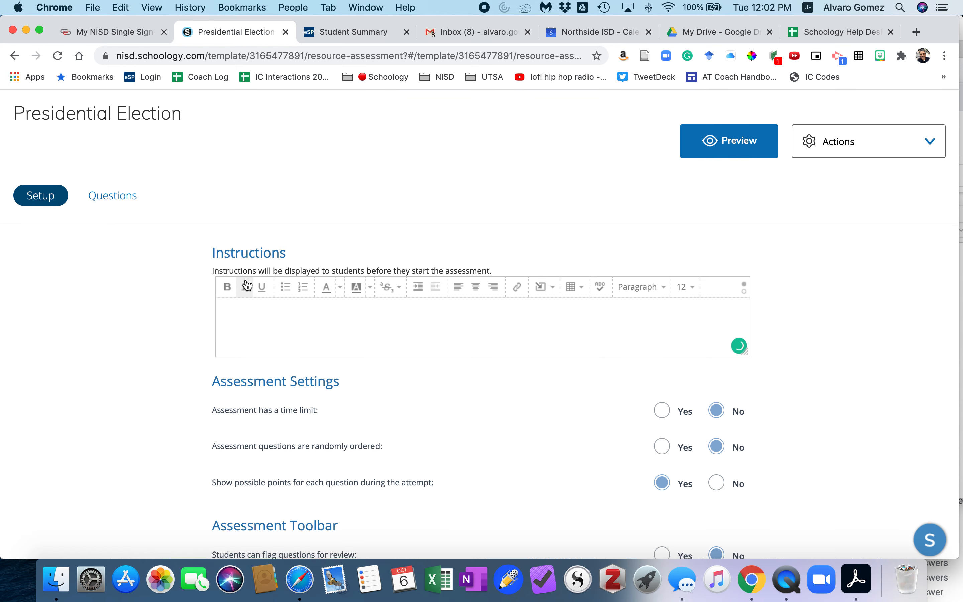
left_click_drag(285, 271, 365, 271)
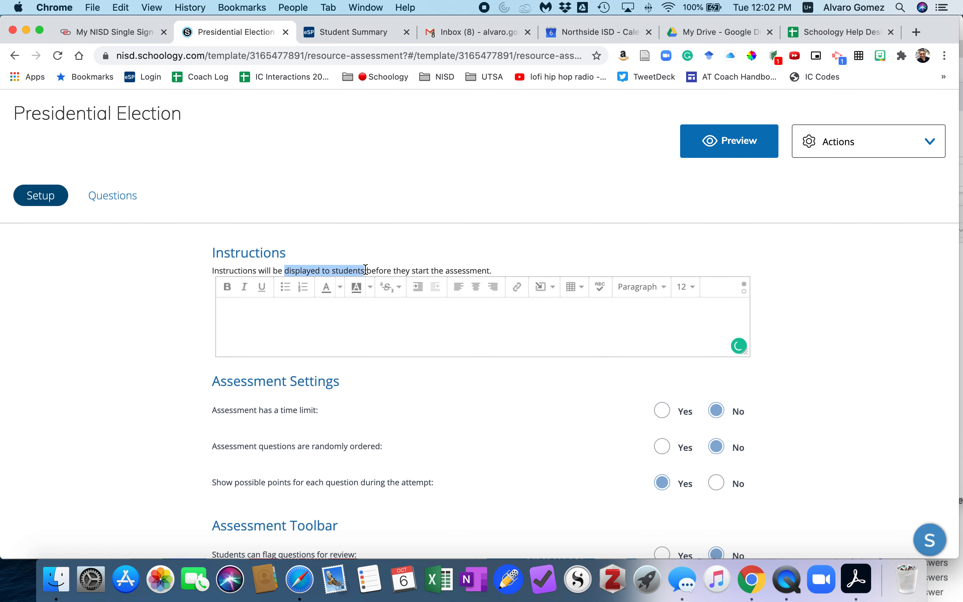
left_click(367, 310)
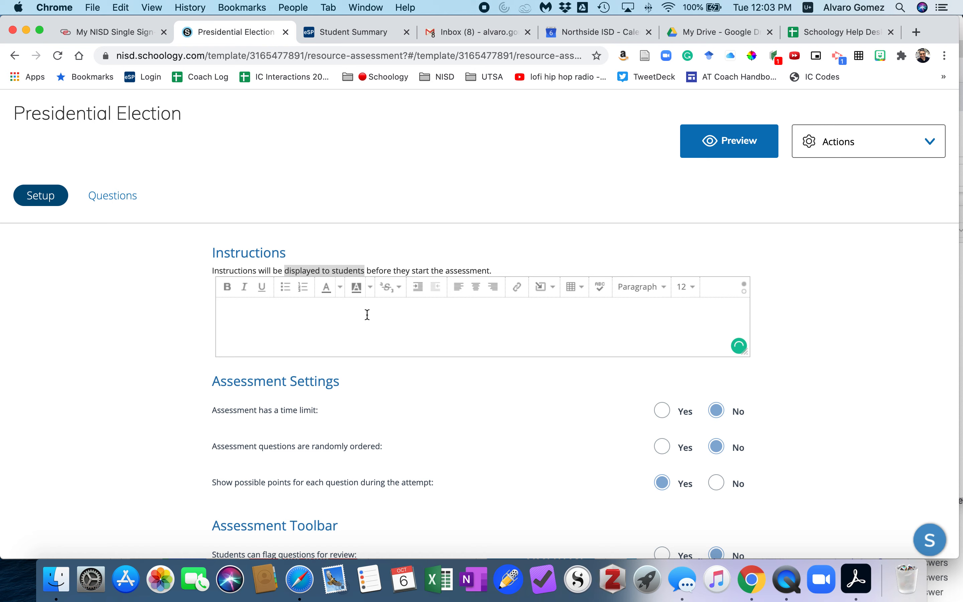
type("Please")
type("read the article.")
key("BackSpace")
type("and w")
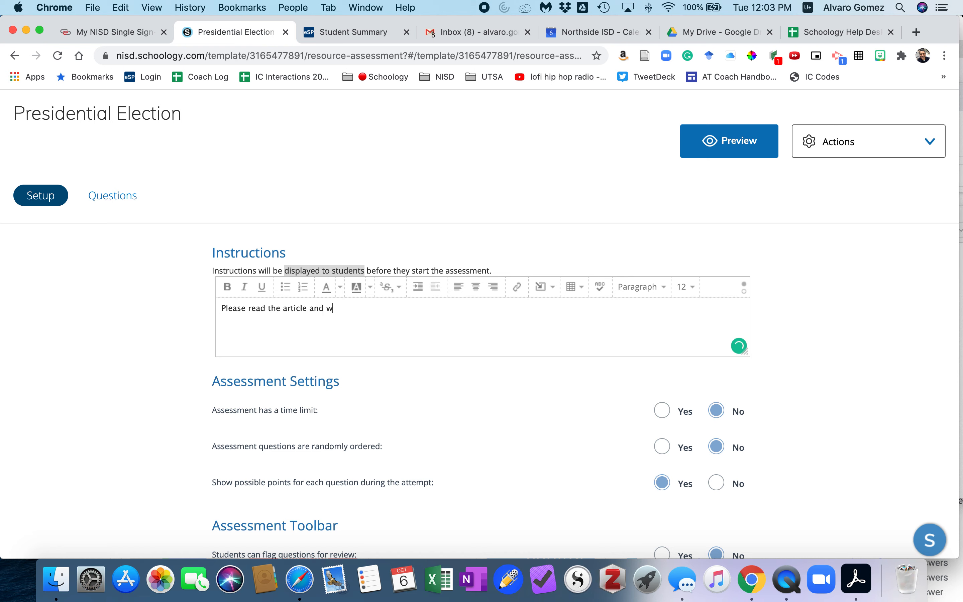
type("atch the video for the question")
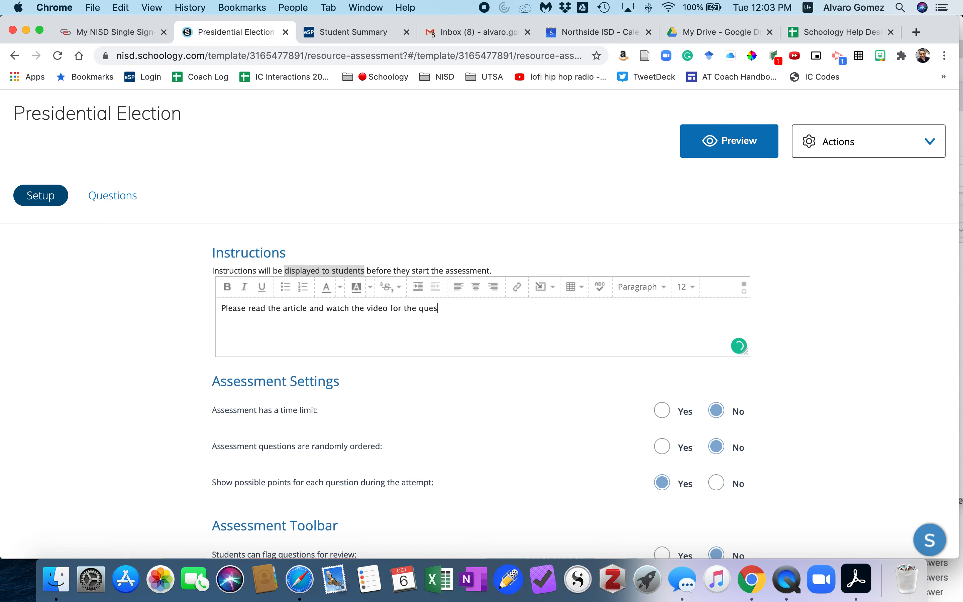
key("BackSpace")
key("BackSpace")
key("BackSpace")
key("BackSpace")
key("BackSpace")
key("BackSpace")
key("BackSpace")
key("BackSpace")
key("BackSpace")
key("BackSpace")
key("BackSpace")
key("BackSpace")
key("BackSpace")
key("BackSpace")
type("in order to answer the questions that ")
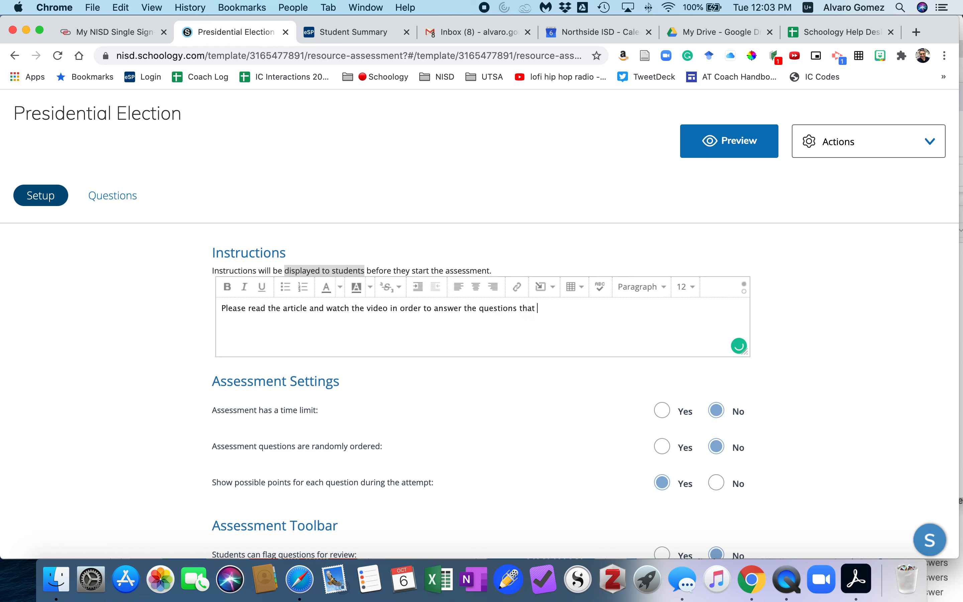
type("follow.")
- Insert a blank line above the instruction text and save the assessment setup
left_click(222, 308)
key("Return")
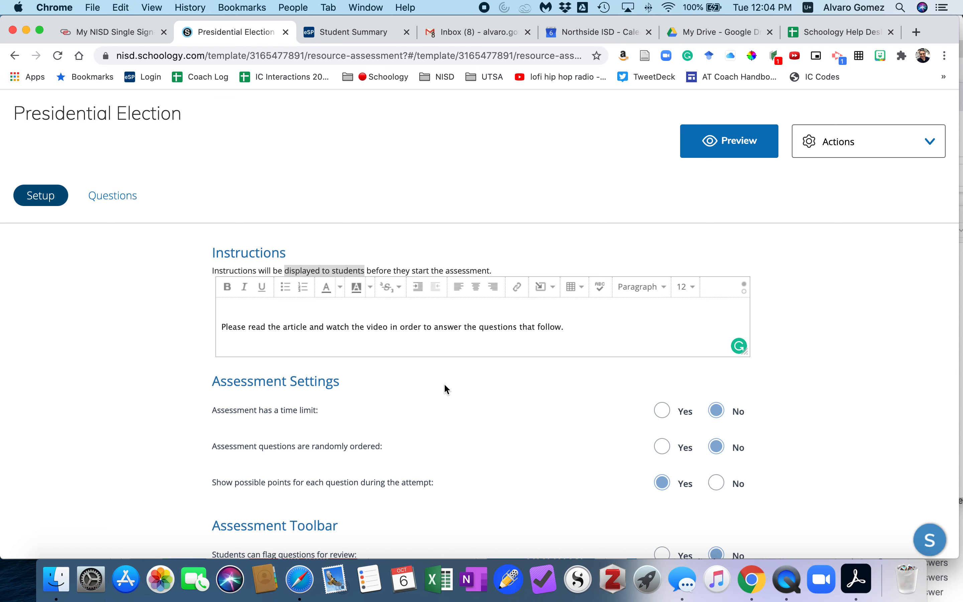
scroll(445, 383, "down", 2)
scroll(446, 386, "up", 3)
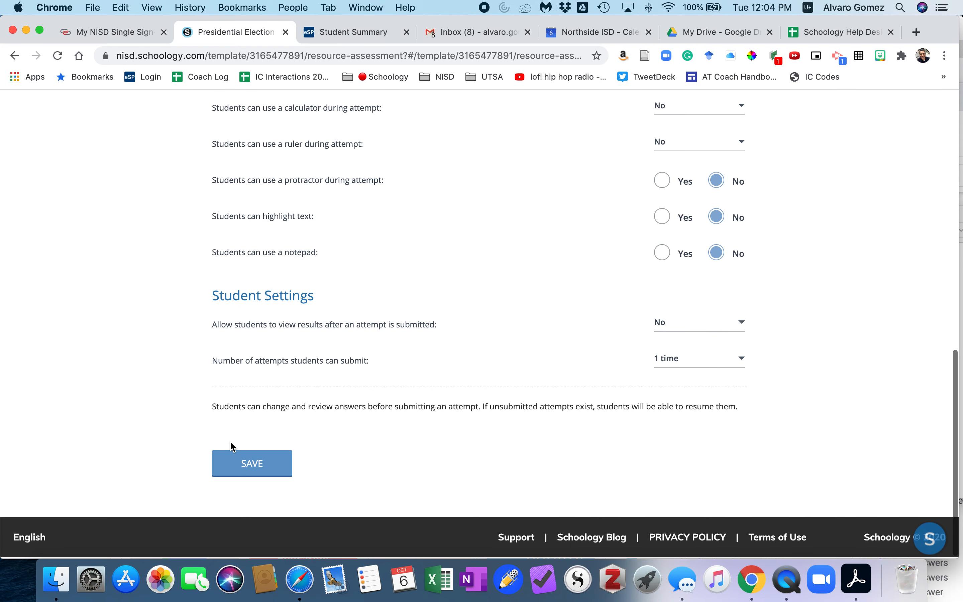
left_click(248, 470)
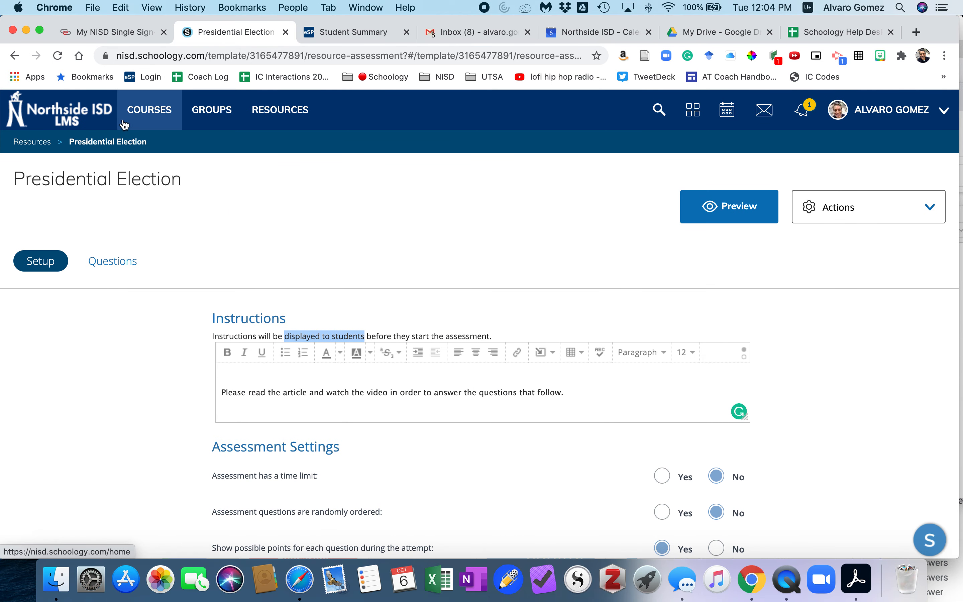
left_click(32, 142)
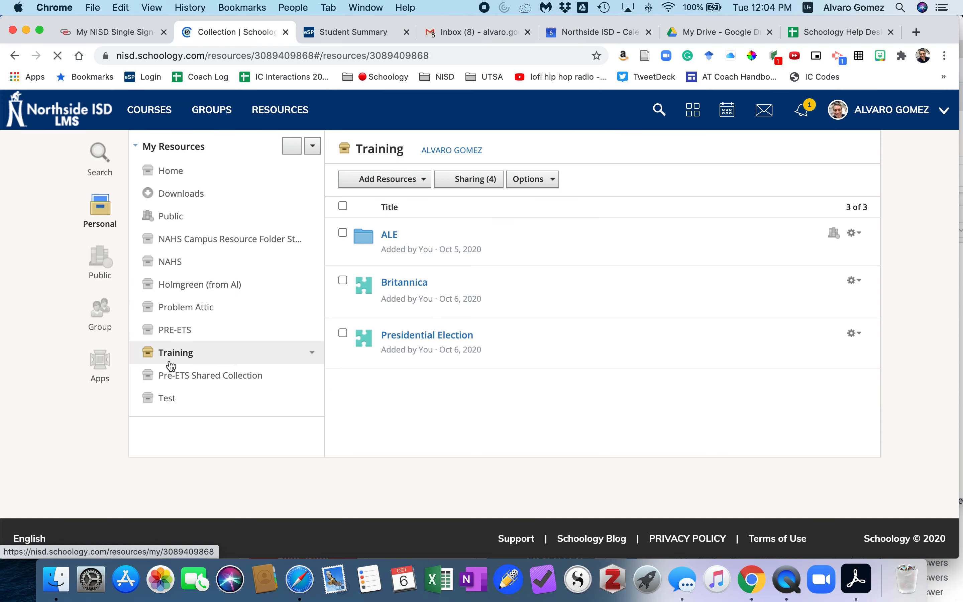
left_click(110, 372)
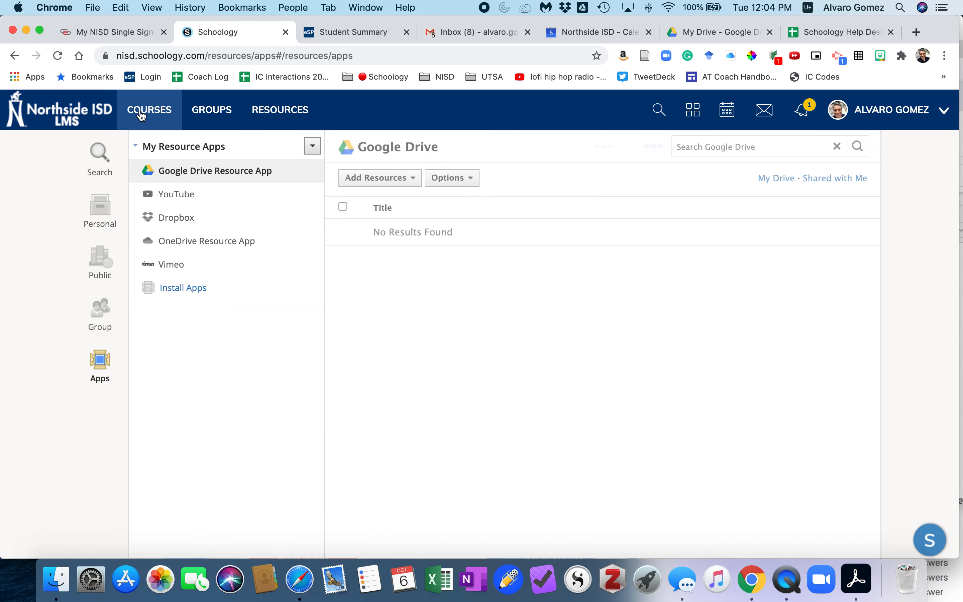
left_click(145, 111)
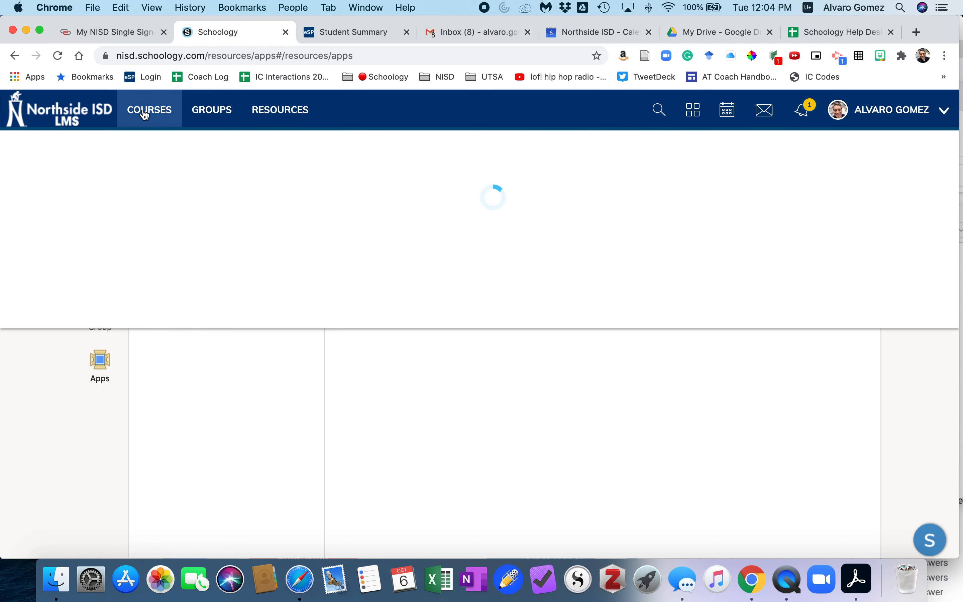
left_click(272, 116)
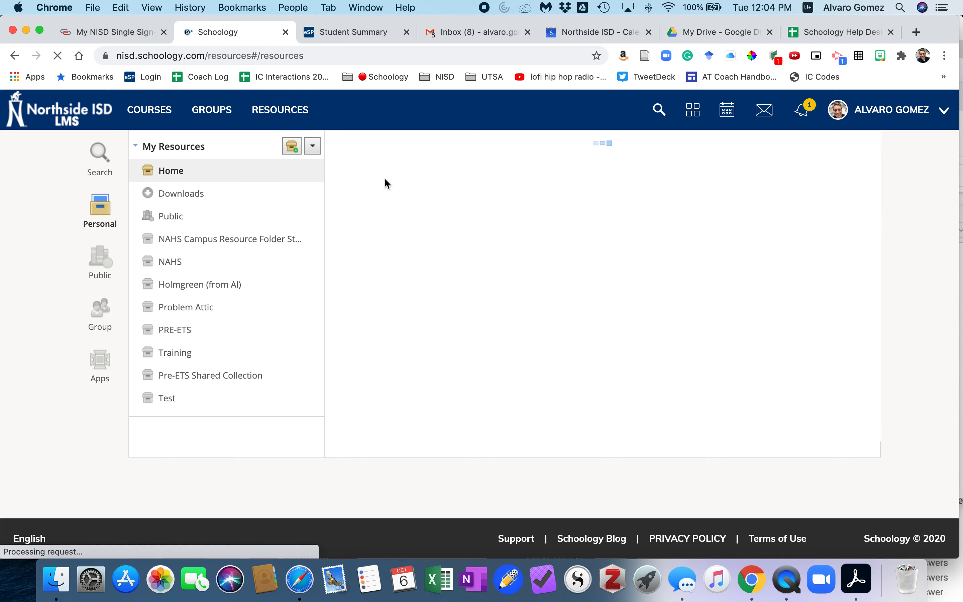
left_click(400, 186)
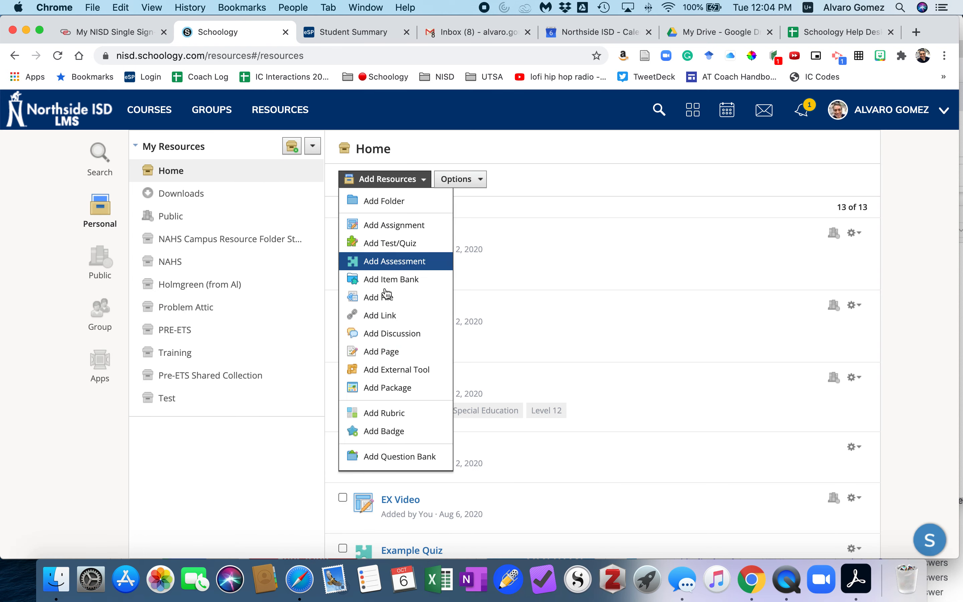
left_click(257, 487)
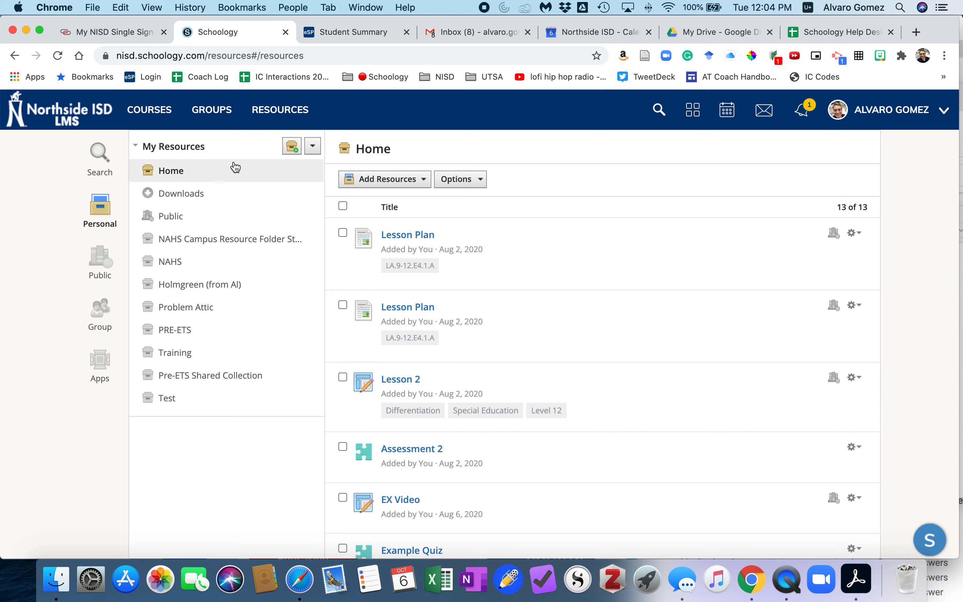
- Open the Al'sSandbox course from the course list
left_click(150, 112)
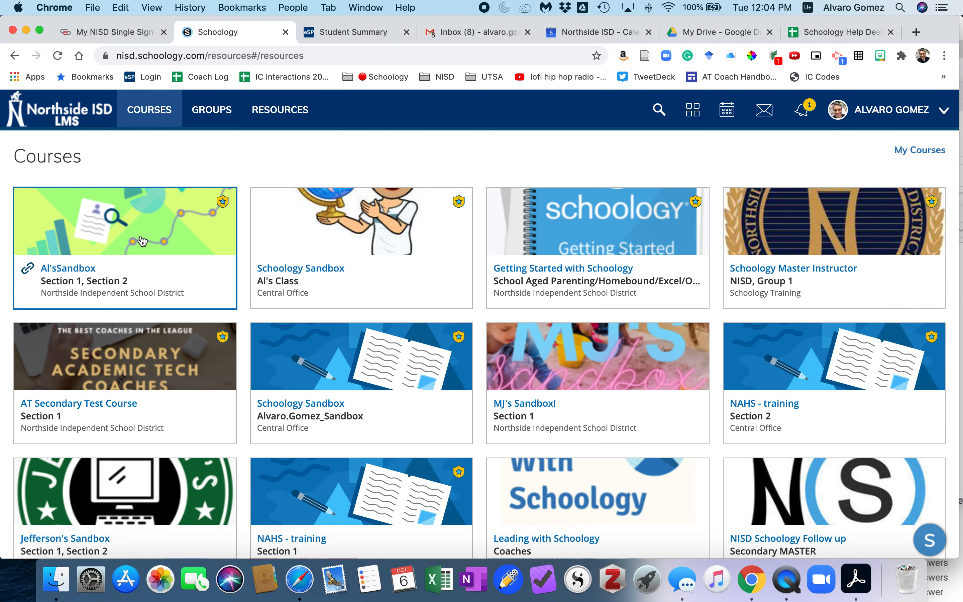
left_click(90, 271)
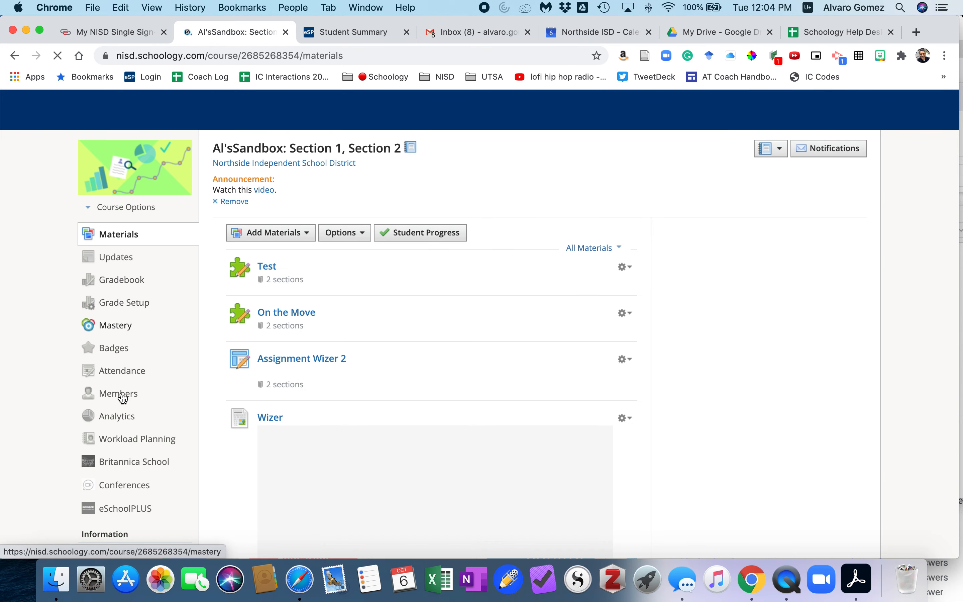
- Open Britannica School from the course and choose the High learning level
scroll(133, 456, "down", 1)
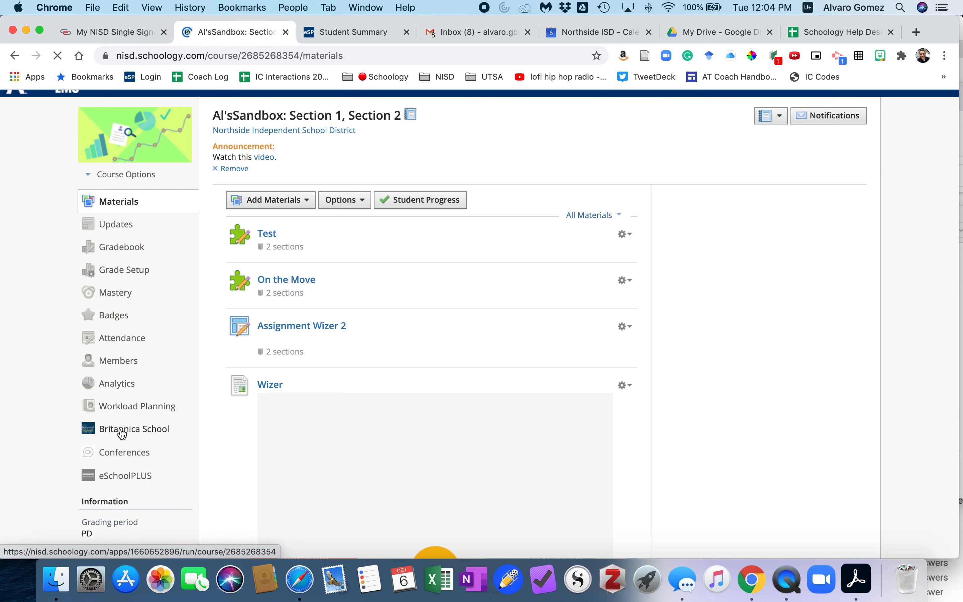
left_click(134, 434)
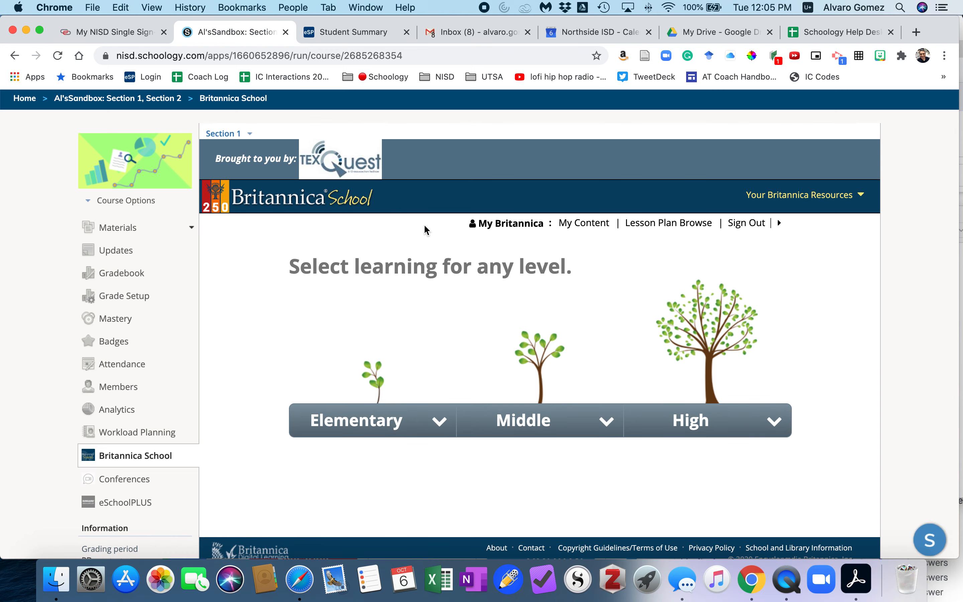
scroll(684, 370, "down", 2)
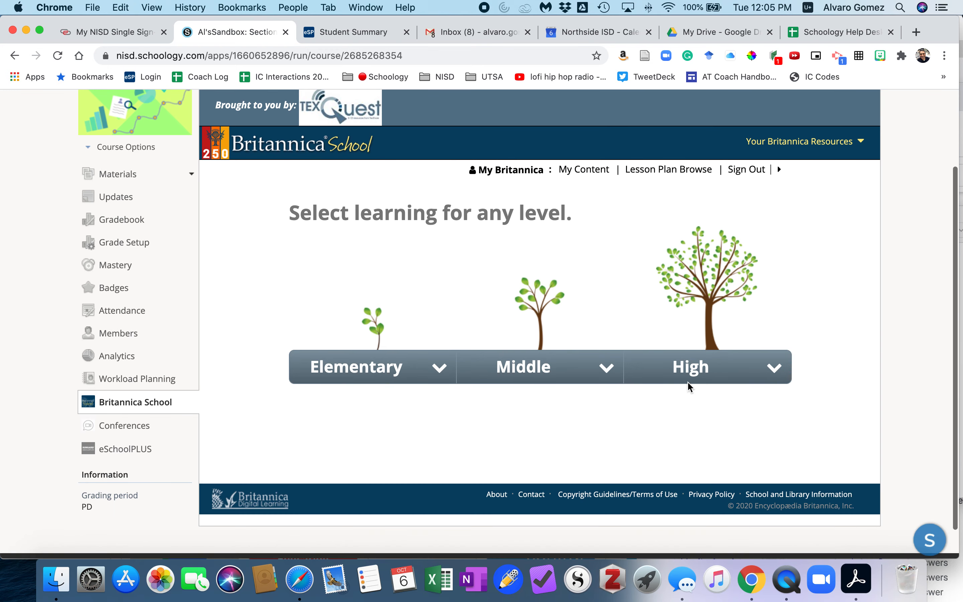
left_click(691, 372)
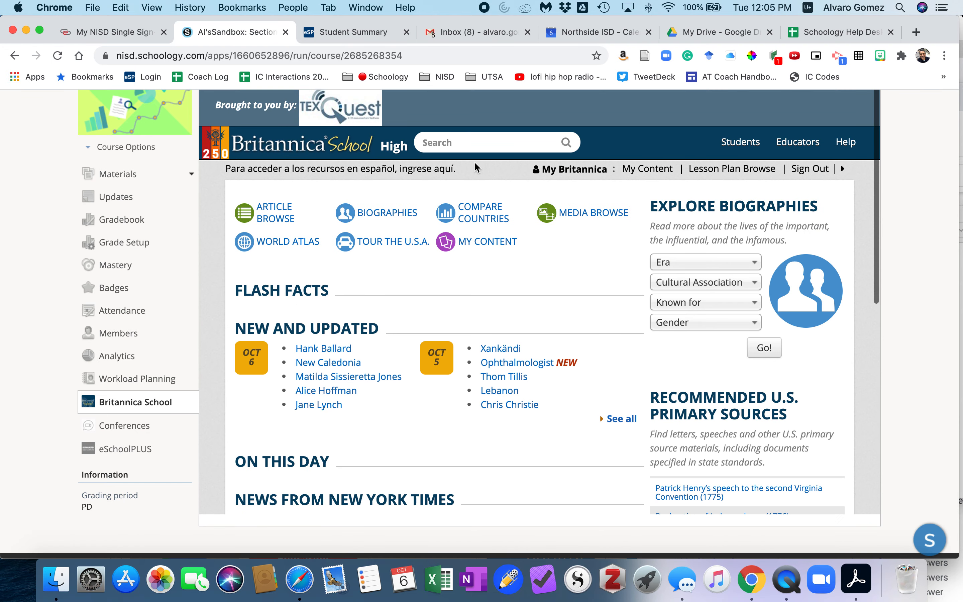
- Search the High level of Britannica School for "presidential election" using the suggested popular search
left_click(477, 142)
type("presidetn")
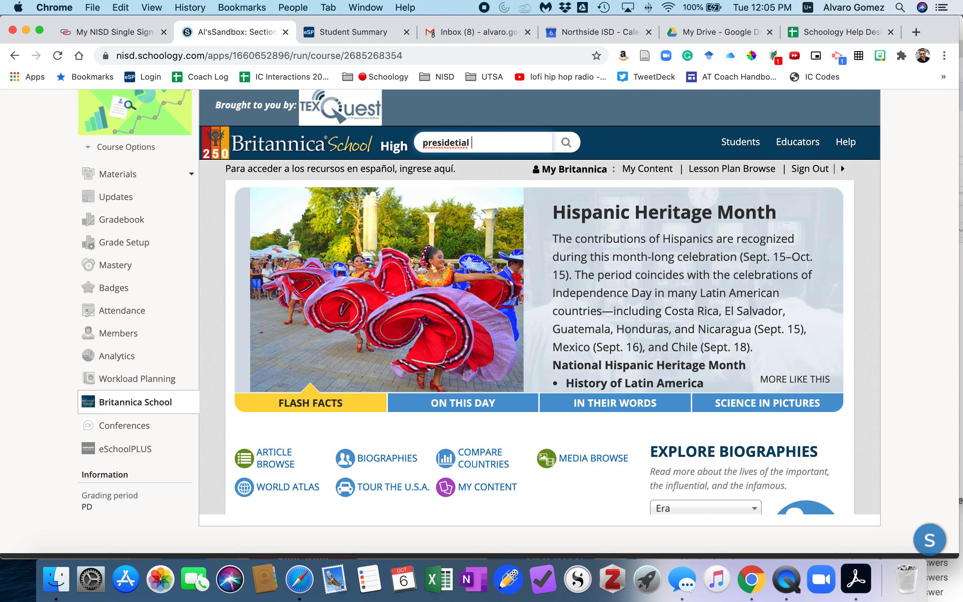
type("l")
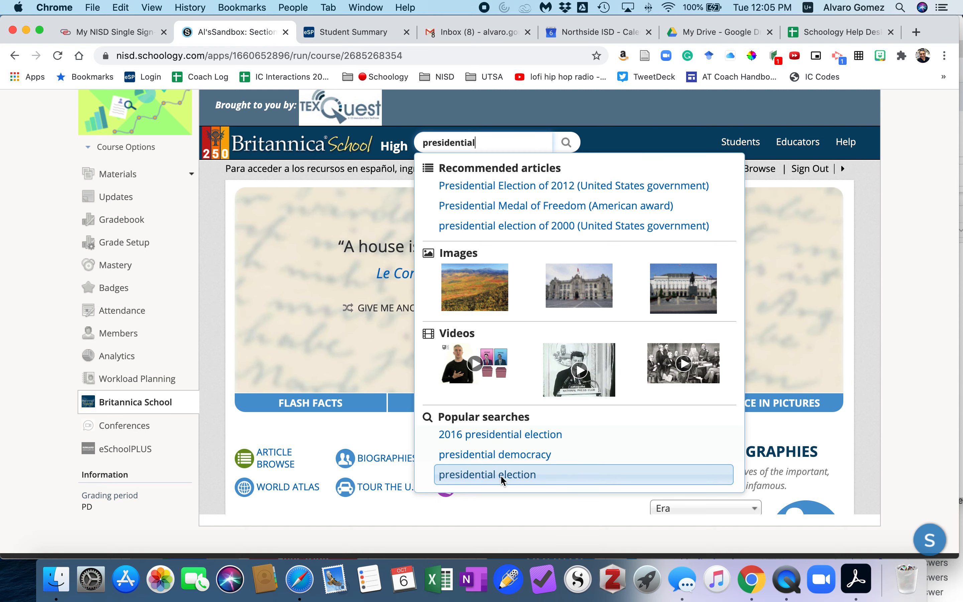
left_click(502, 478)
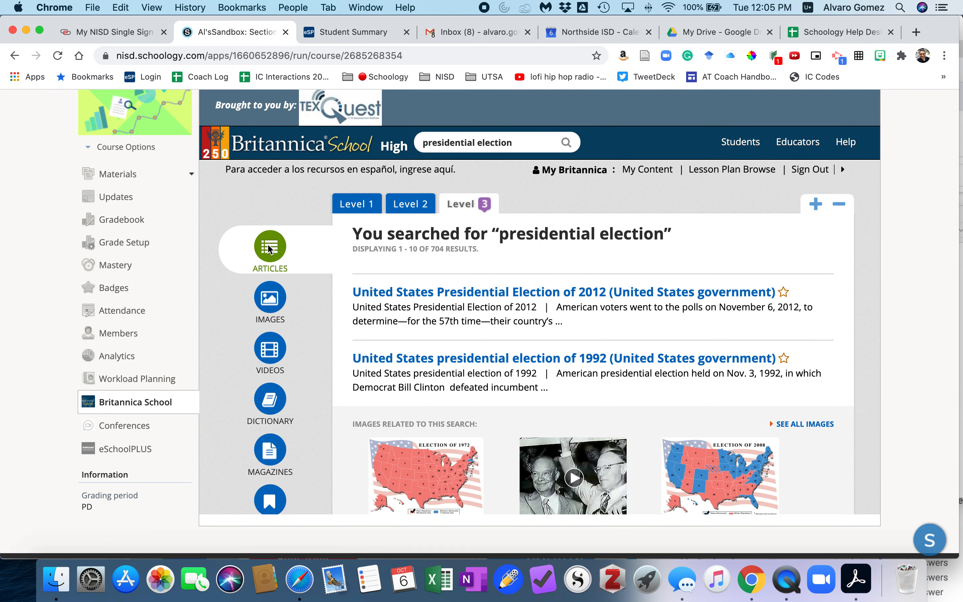
- Examine the article, image and video results of the presidential election search and how many each category offers
scroll(427, 380, "down", 5)
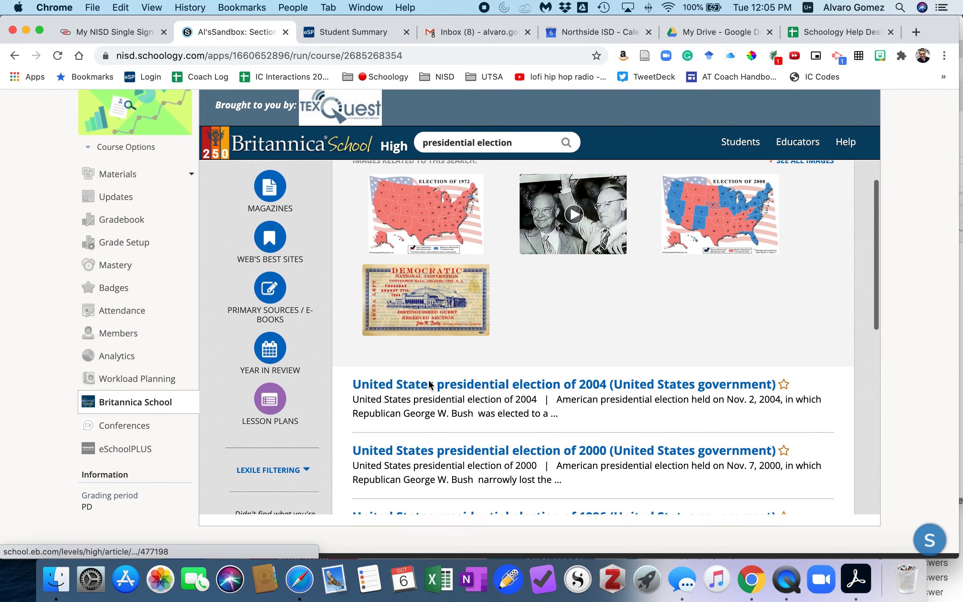
scroll(436, 361, "up", 5)
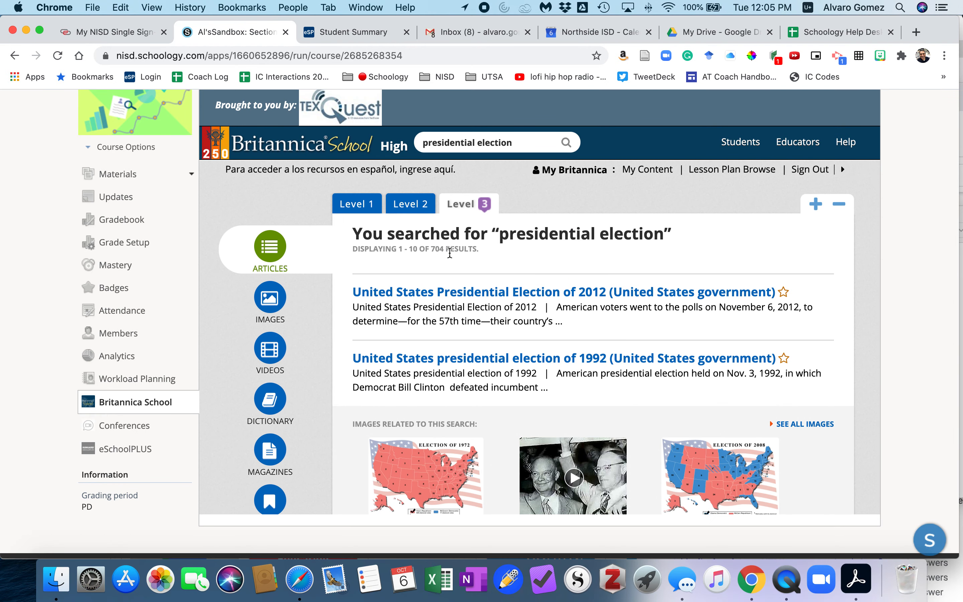
left_click(270, 298)
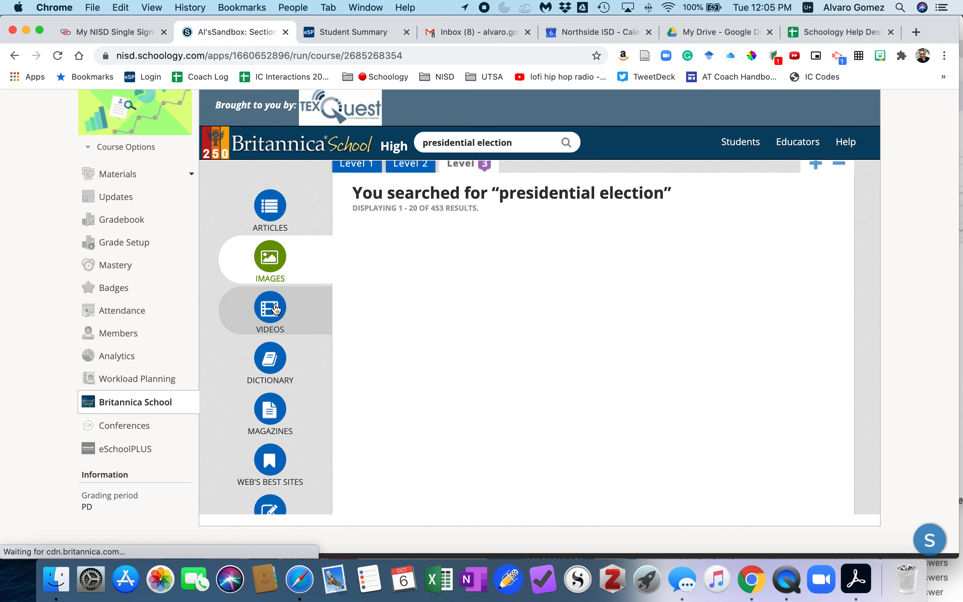
left_click_drag(429, 248, 444, 249)
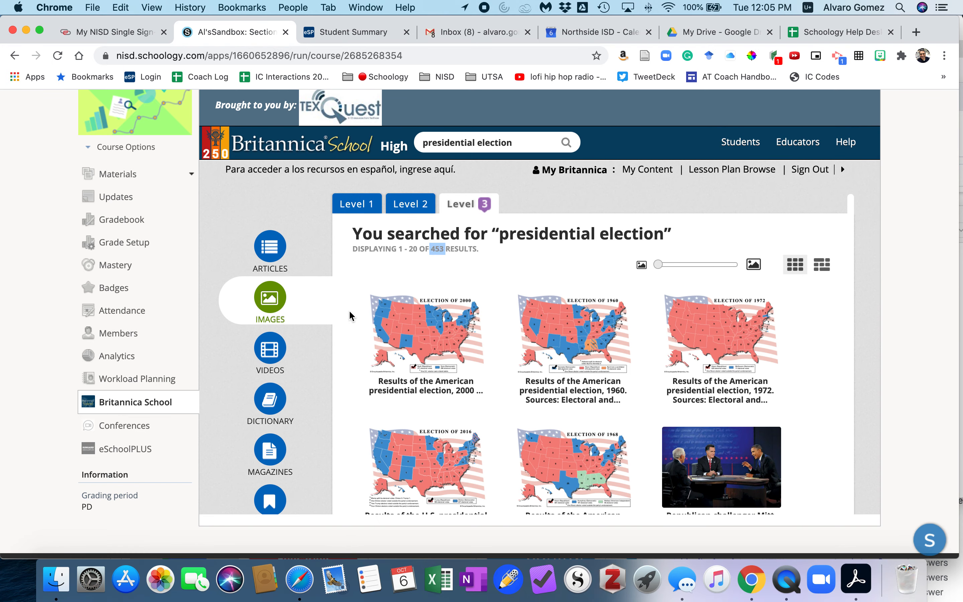
left_click(280, 354)
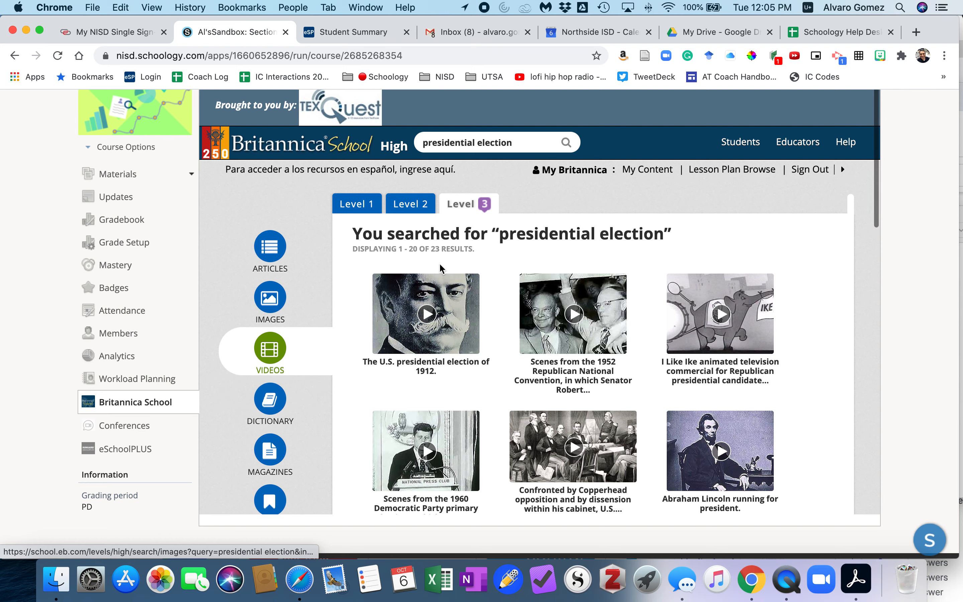
left_click_drag(430, 247, 446, 249)
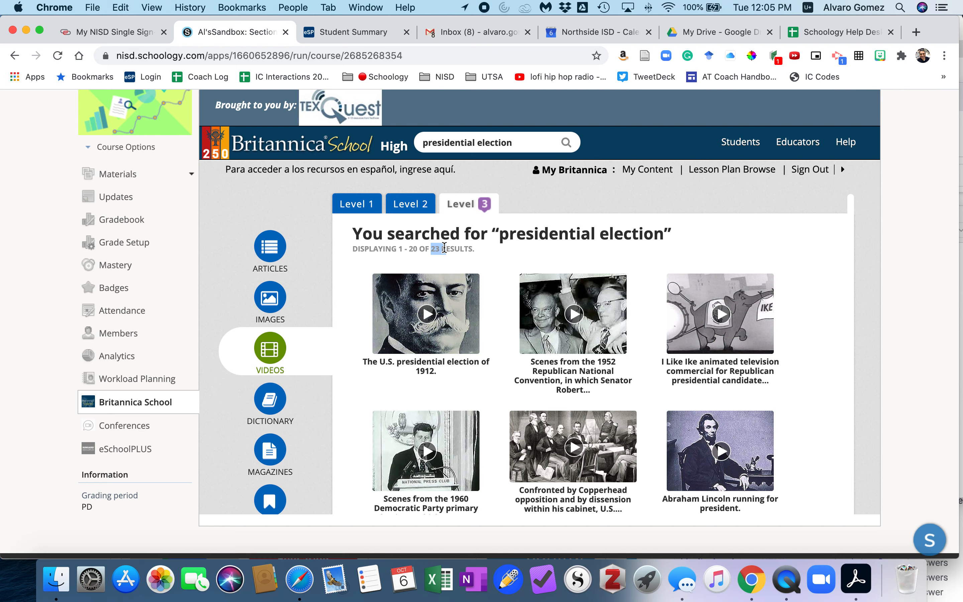
- Examine the dictionary, magazine, Web's Best Sites and primary source results for the search, and return to the articles
left_click(274, 408)
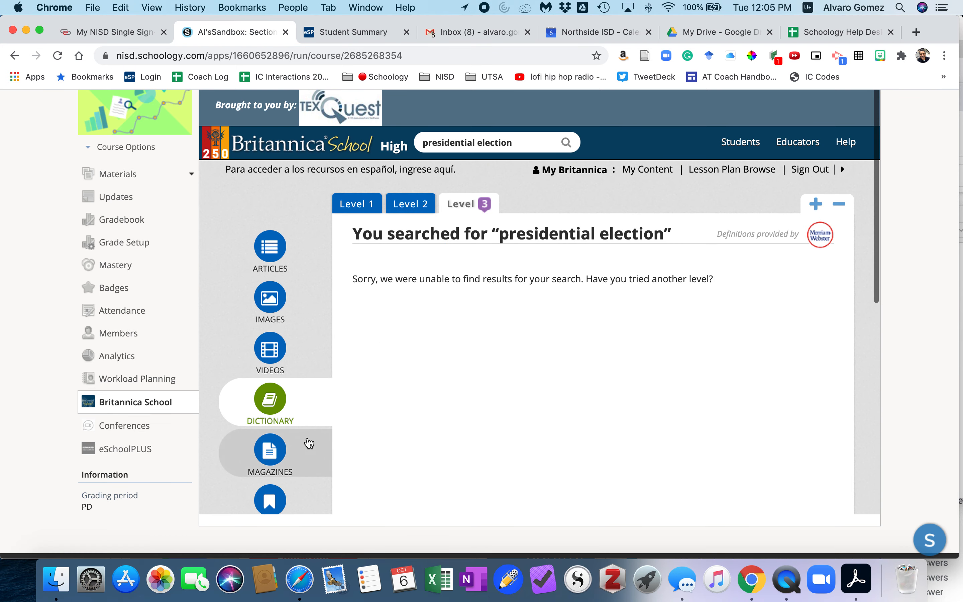
scroll(294, 426, "down", 2)
left_click(283, 410)
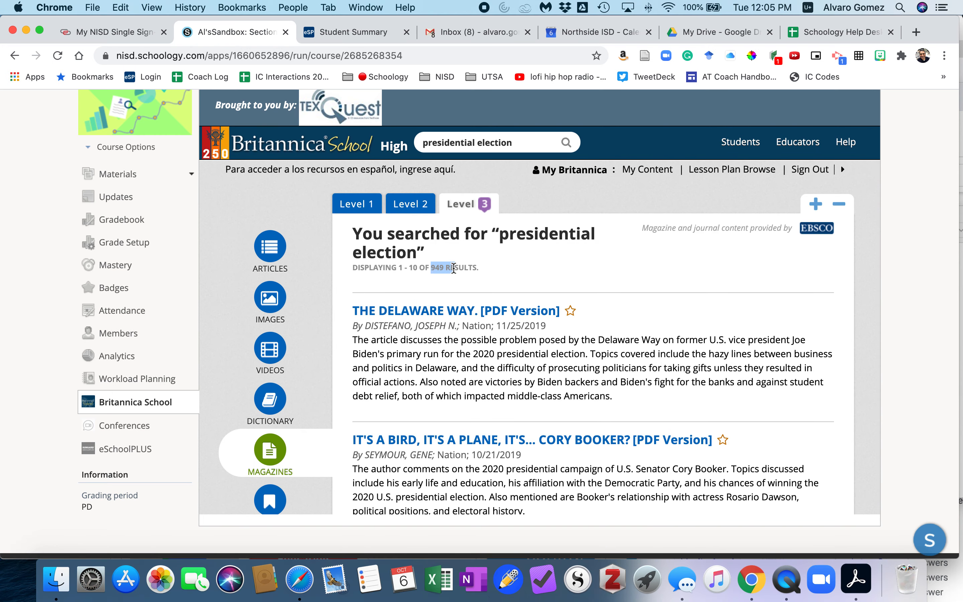
scroll(274, 418, "down", 2)
left_click(279, 464)
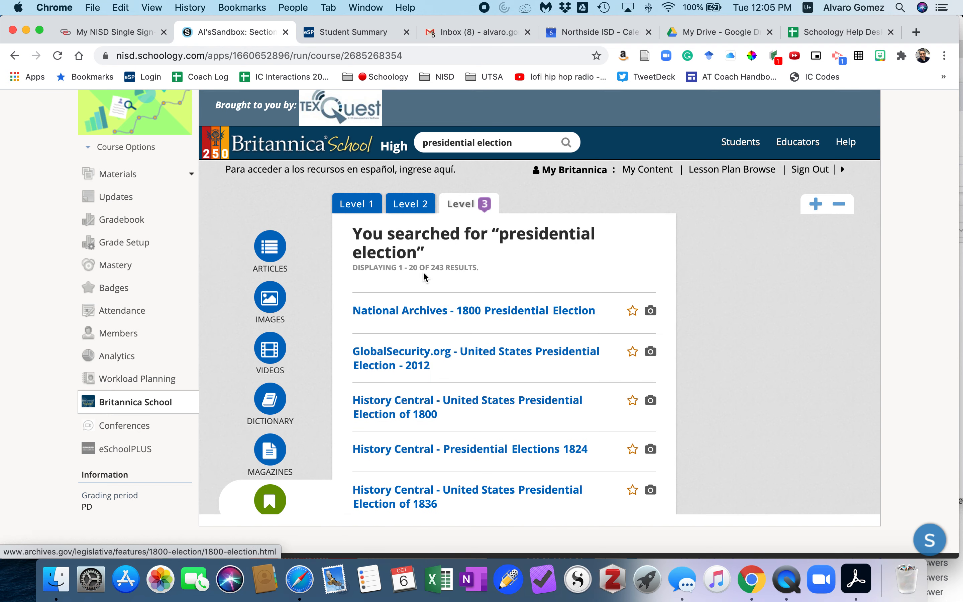
double_click(438, 267)
scroll(330, 361, "down", 3)
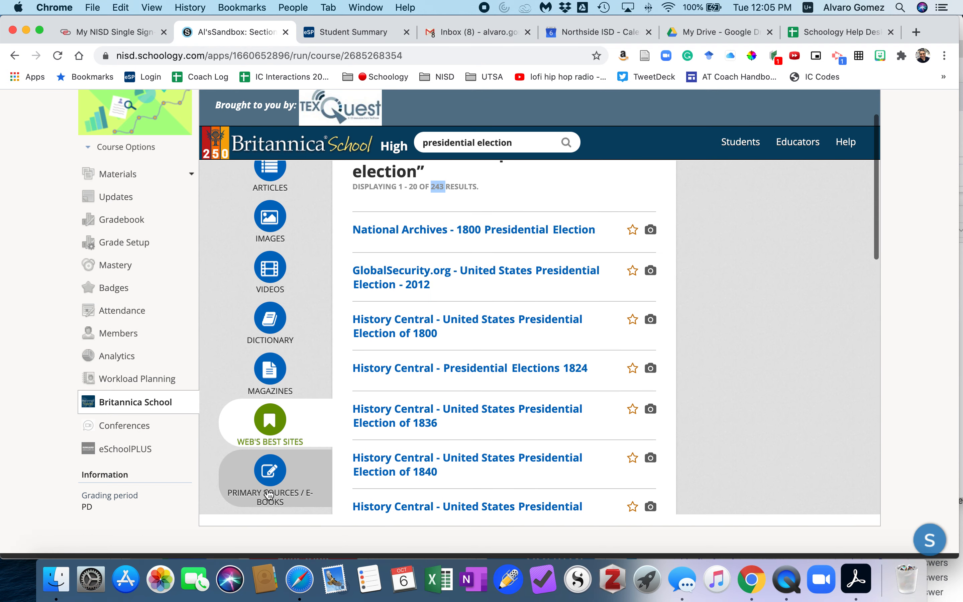
left_click(274, 483)
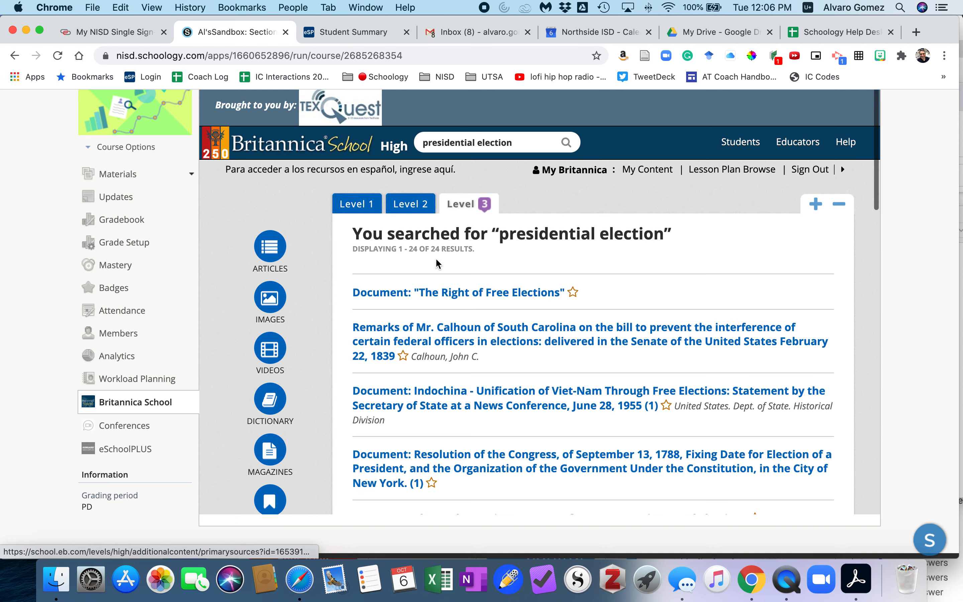
scroll(440, 415, "down", 6)
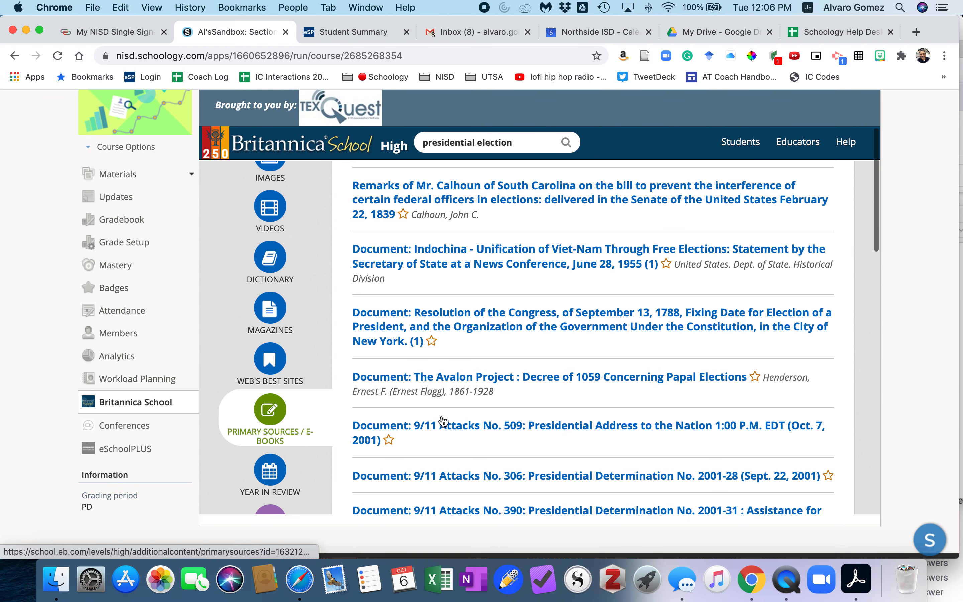
scroll(427, 412, "down", 2)
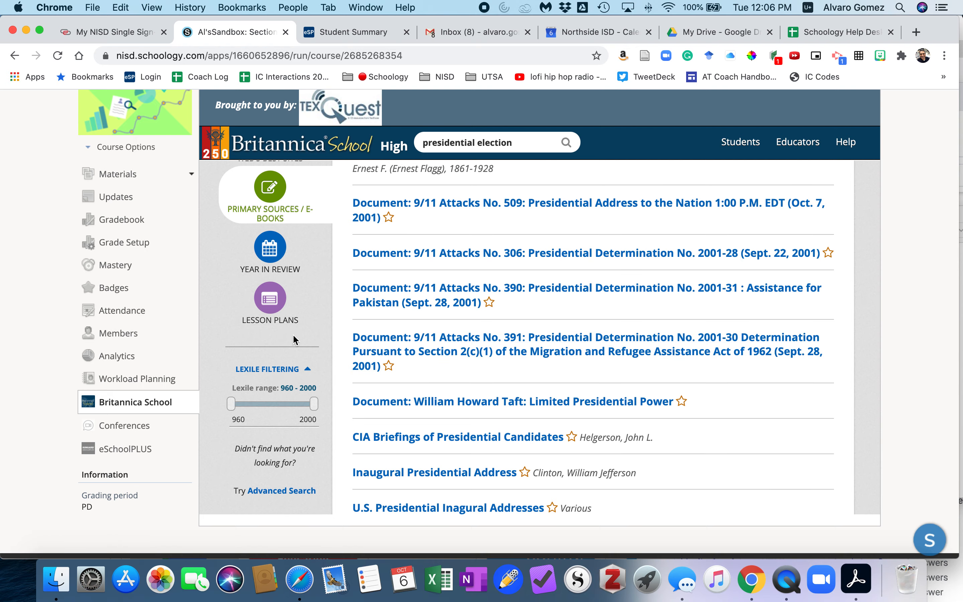
scroll(294, 336, "up", 10)
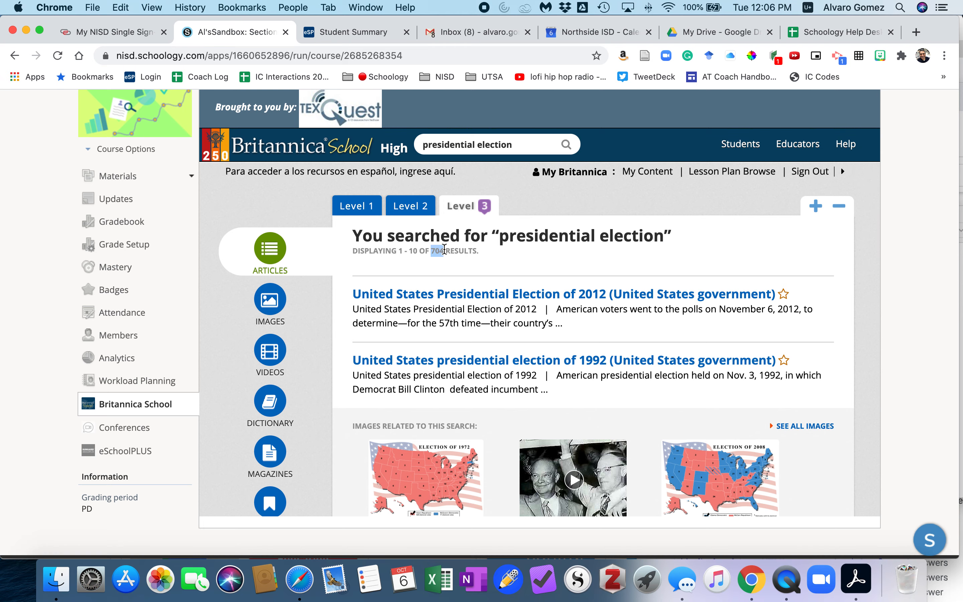
- Turn on Lexile filtering for the article results and narrow the range to 960 - 1094
scroll(320, 295, "down", 8)
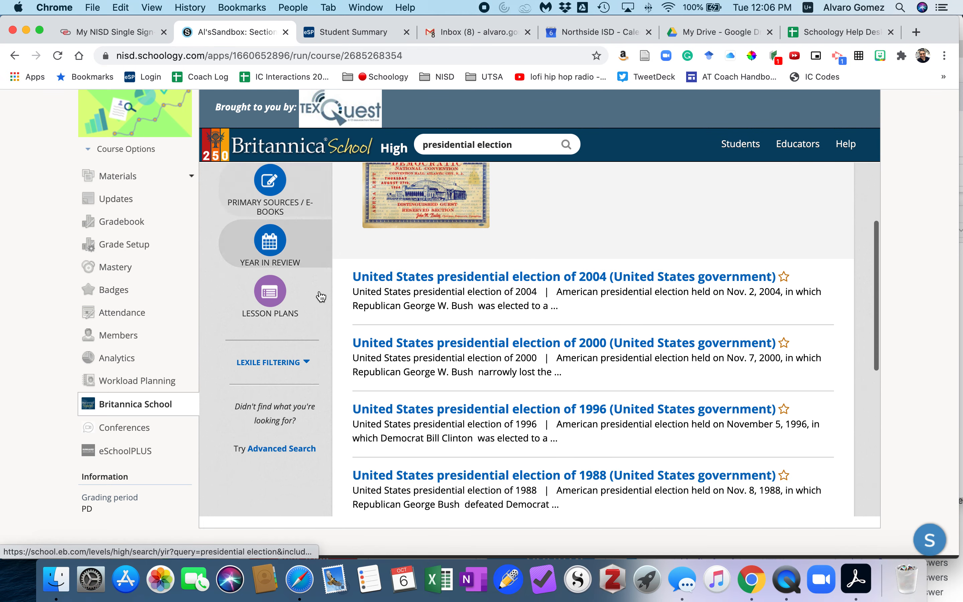
scroll(321, 295, "down", 3)
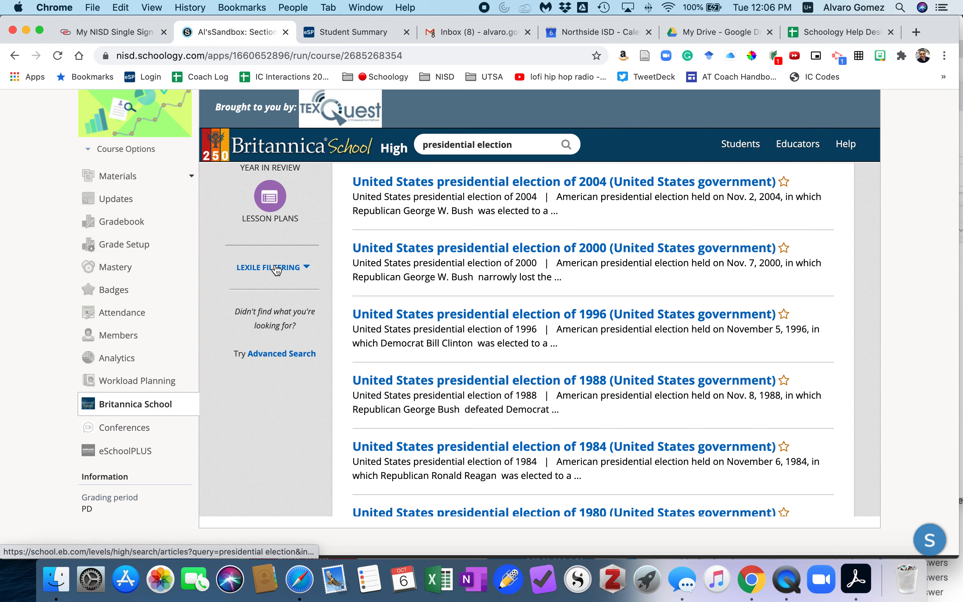
left_click(277, 268)
scroll(302, 409, "up", 3)
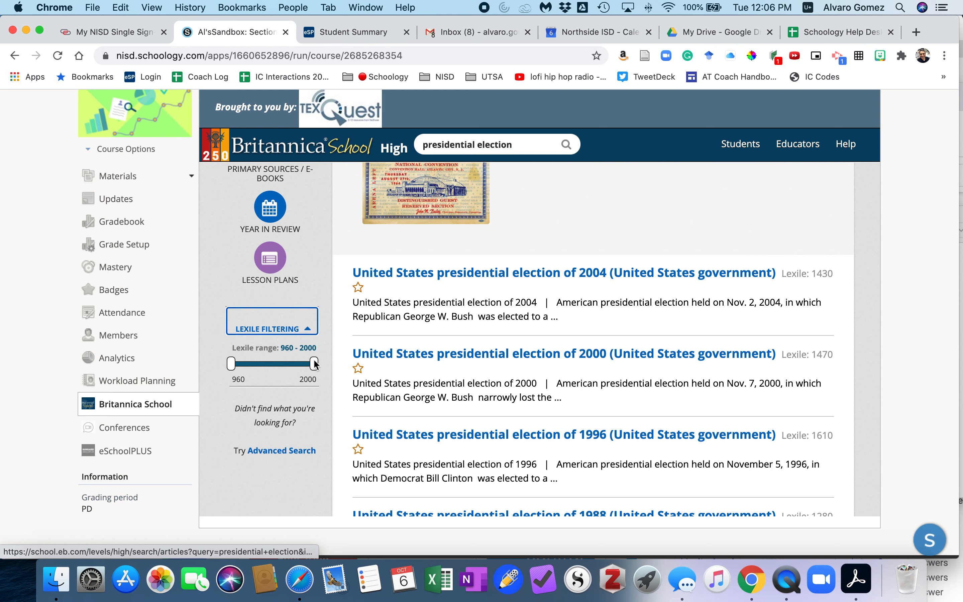
left_click_drag(314, 362, 251, 363)
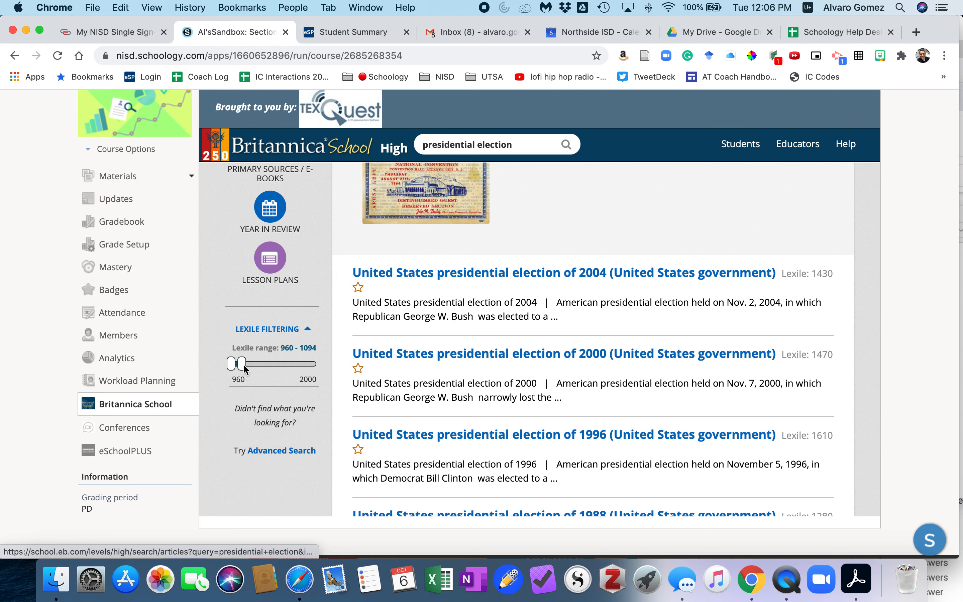
- Look through the filtered article results and their Lexile levels for a suitable article
scroll(245, 369, "down", 10)
scroll(417, 305, "up", 8)
scroll(417, 305, "up", 10)
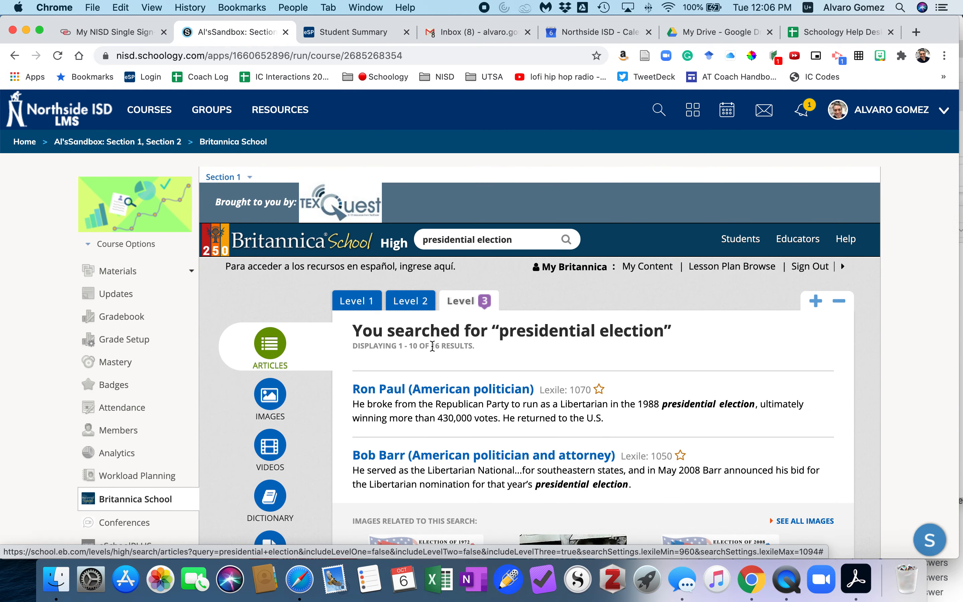
scroll(424, 414, "down", 3)
scroll(423, 413, "down", 8)
scroll(428, 404, "up", 6)
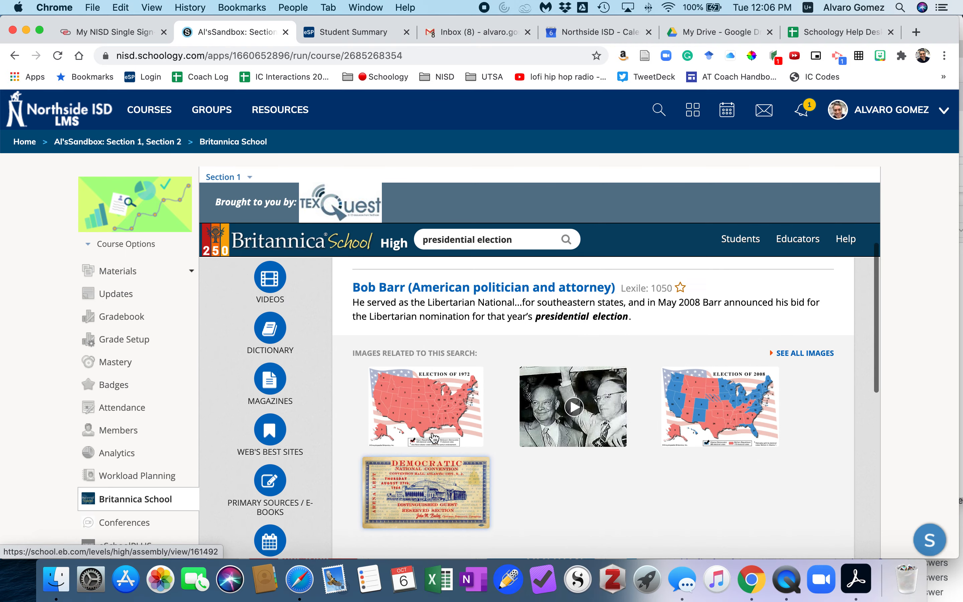
scroll(433, 438, "up", 2)
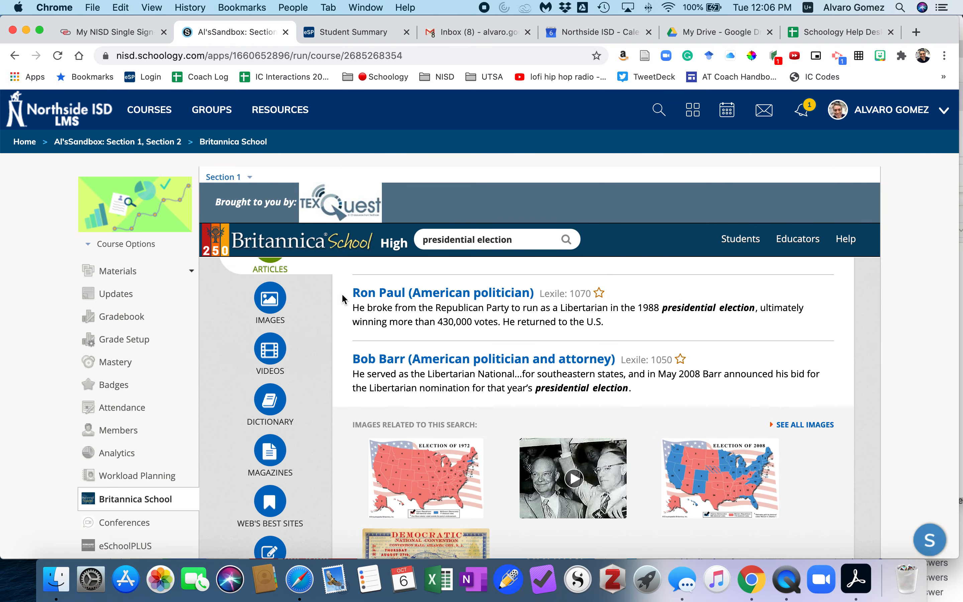
scroll(437, 360, "down", 9)
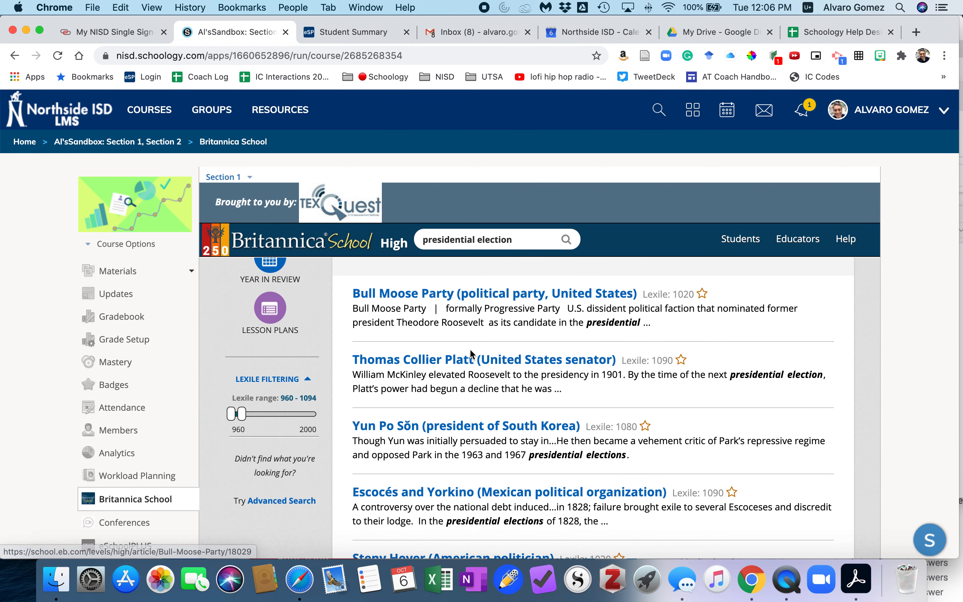
scroll(465, 345, "up", 1)
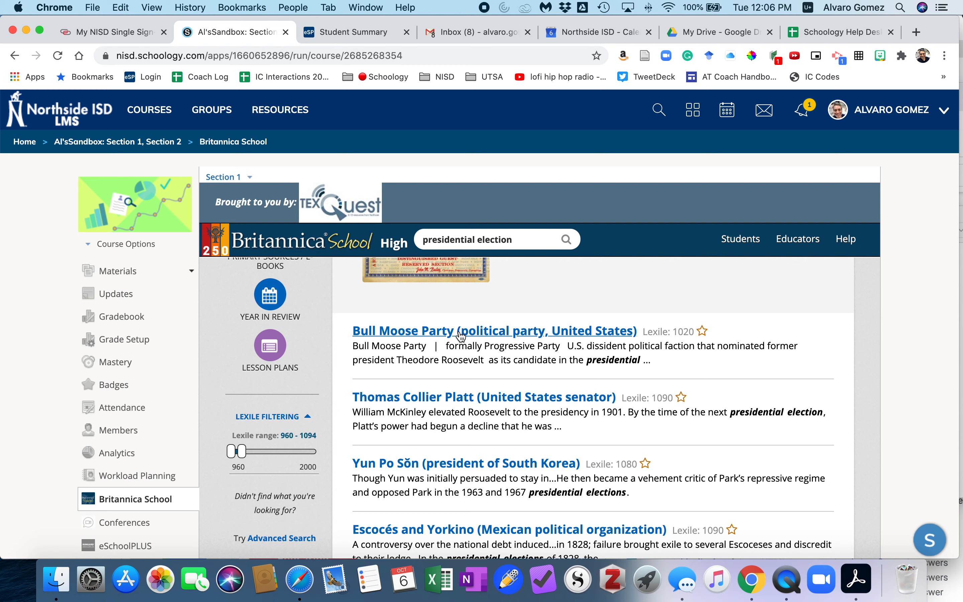
scroll(466, 348, "up", 8)
scroll(467, 356, "down", 8)
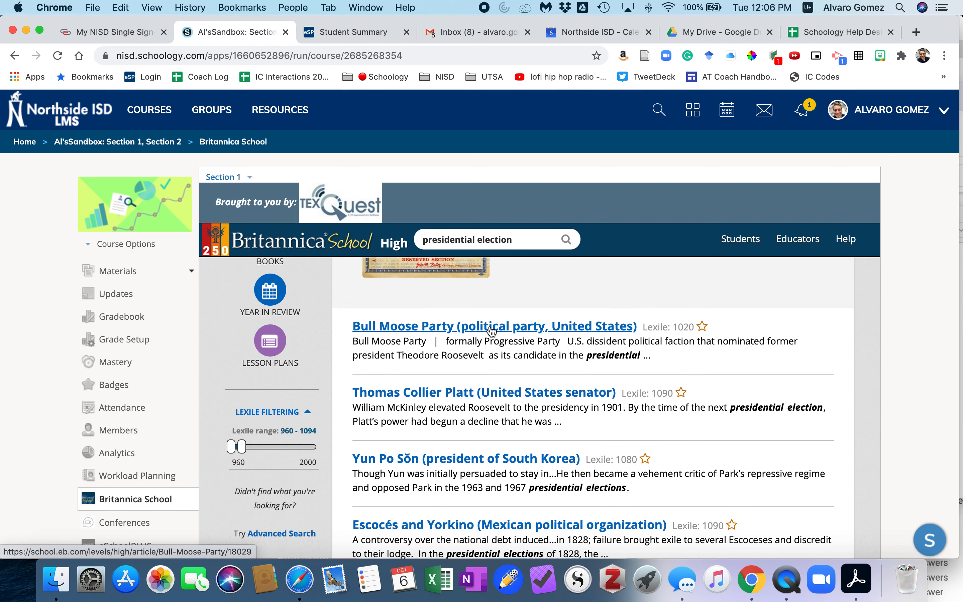
- Open the Bull Moose Party article, read through it and add it to the favorites
left_click(492, 330)
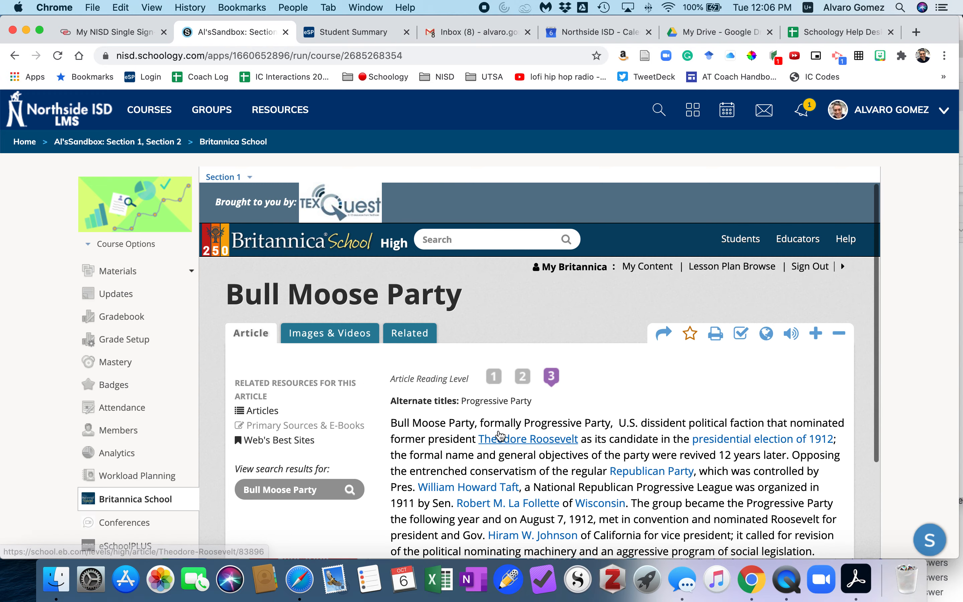
scroll(557, 436, "down", 3)
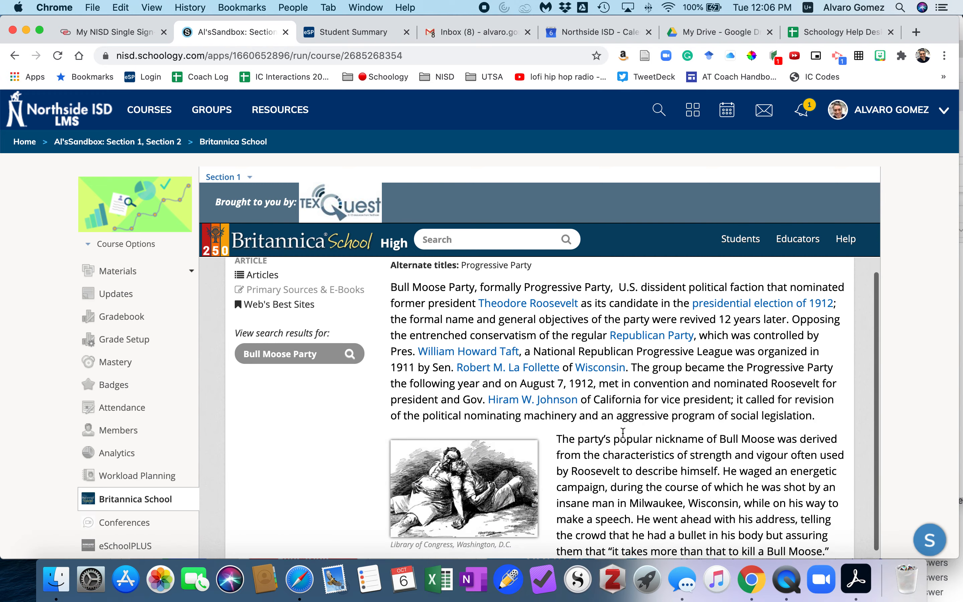
scroll(623, 432, "down", 10)
scroll(558, 374, "up", 10)
scroll(558, 374, "up", 5)
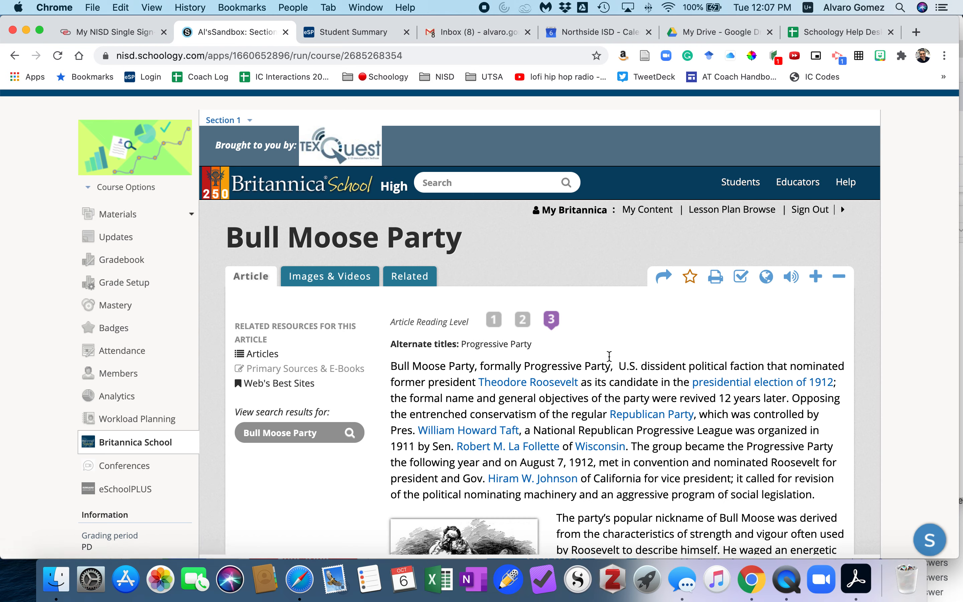
left_click(689, 276)
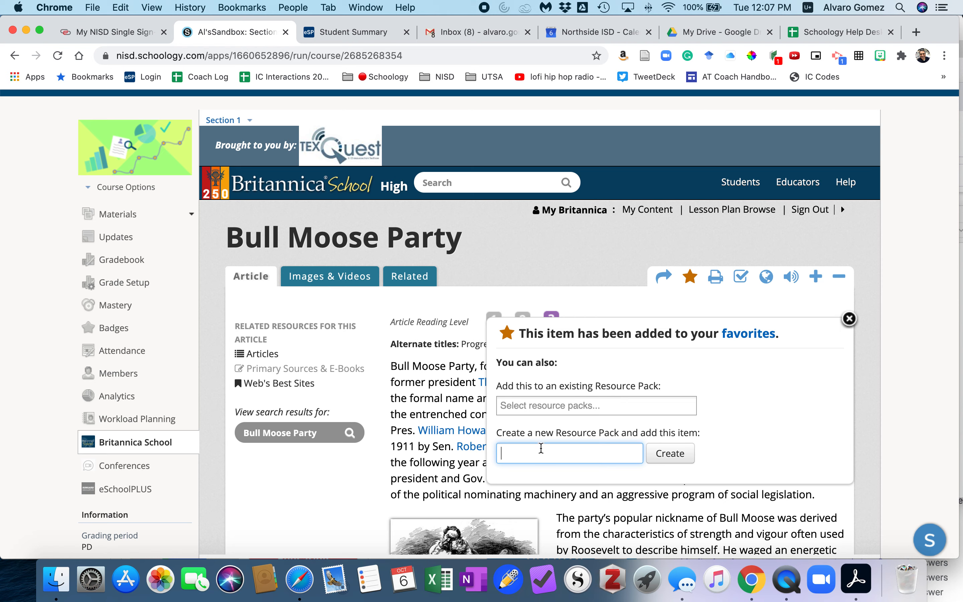
- Create a new resource pack named Presidential Election containing the Bull Moose Party article, and close the favorites dialog
type("Presidential Election")
left_click(679, 461)
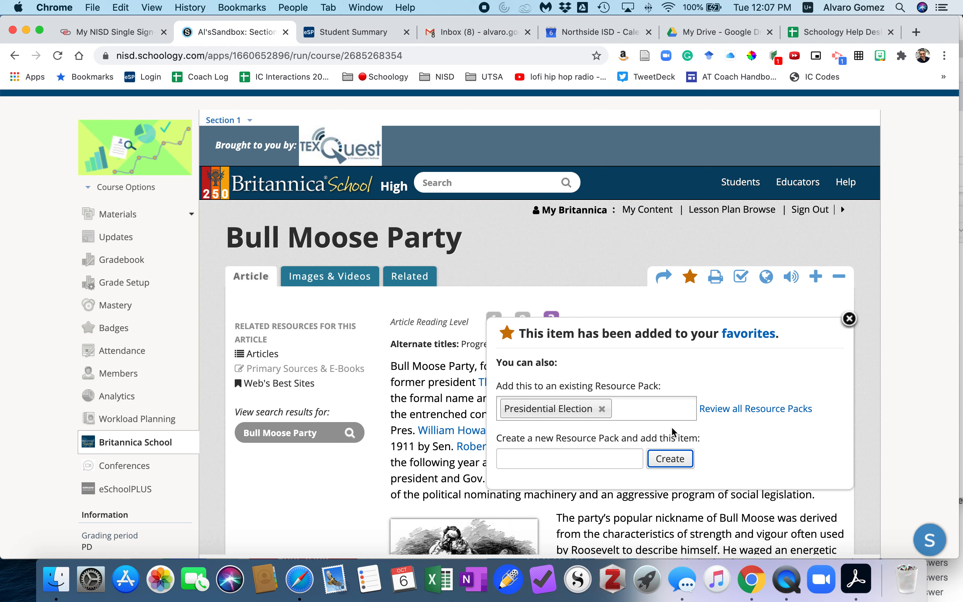
left_click(849, 320)
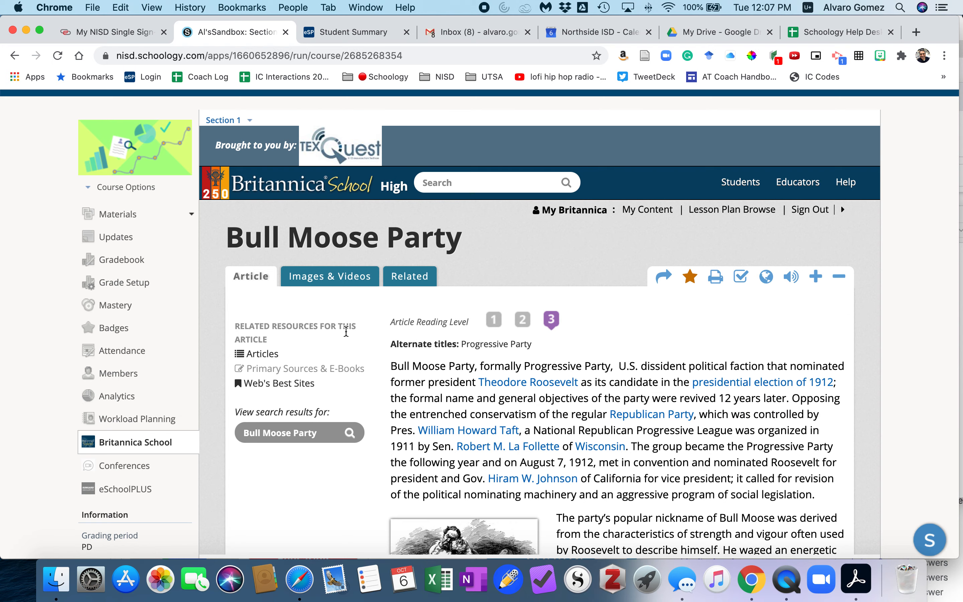
- Return to the presidential election search results and compare the image results for Levels 1, 2 and 3, ending on Level 1
scroll(346, 332, "left", 5)
scroll(334, 342, "up", 2)
scroll(333, 342, "up", 10)
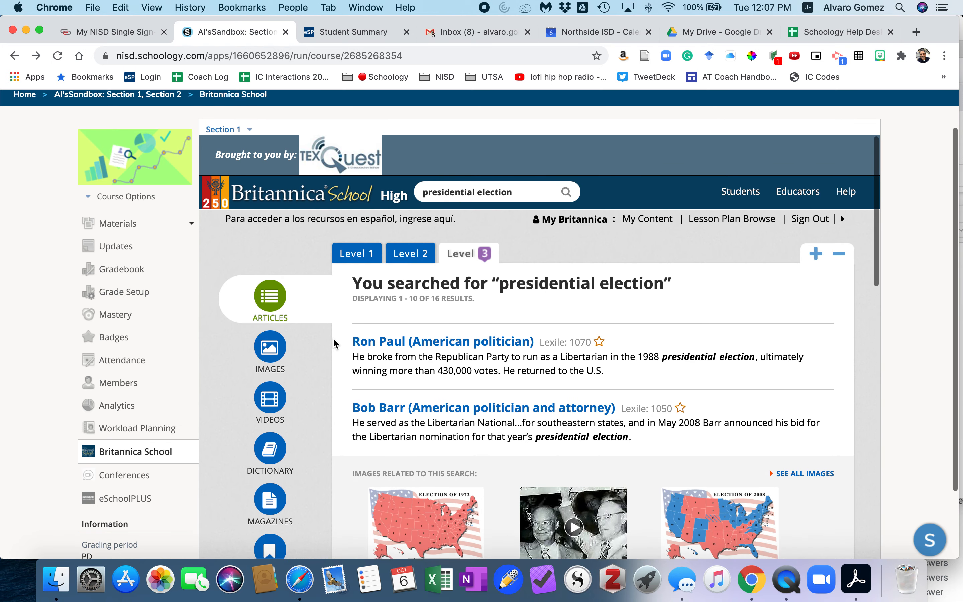
left_click(278, 365)
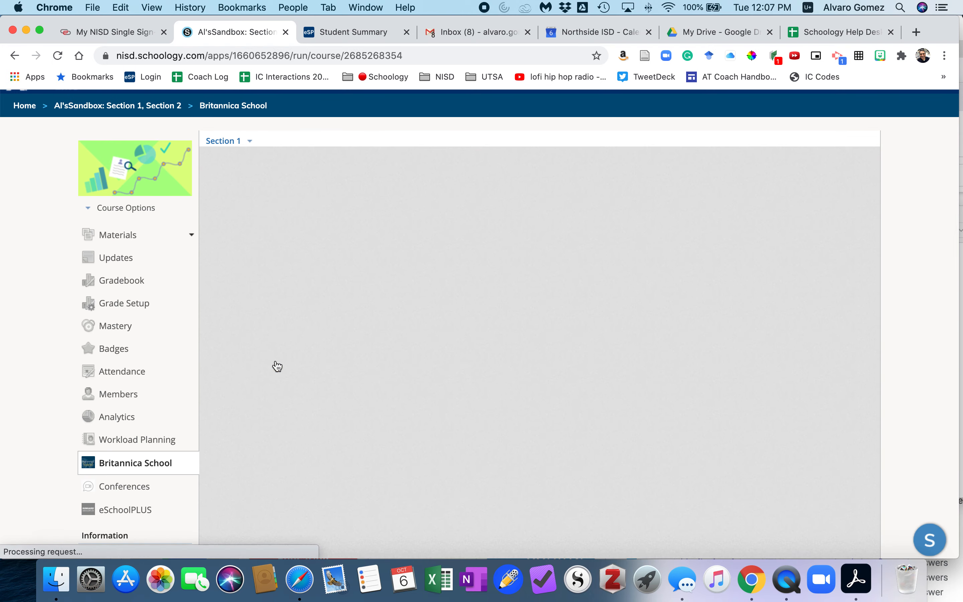
scroll(361, 359, "down", 3)
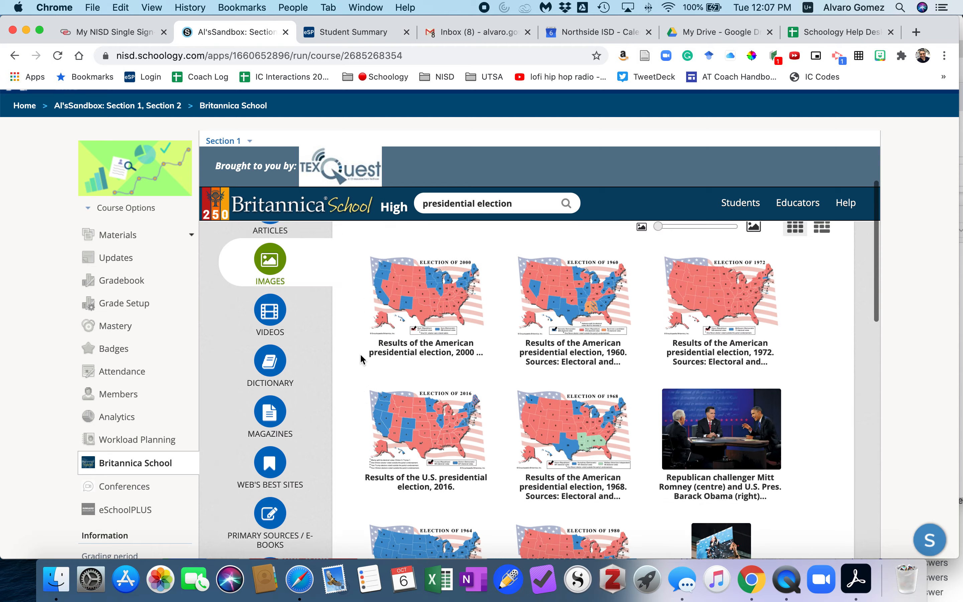
scroll(369, 359, "up", 5)
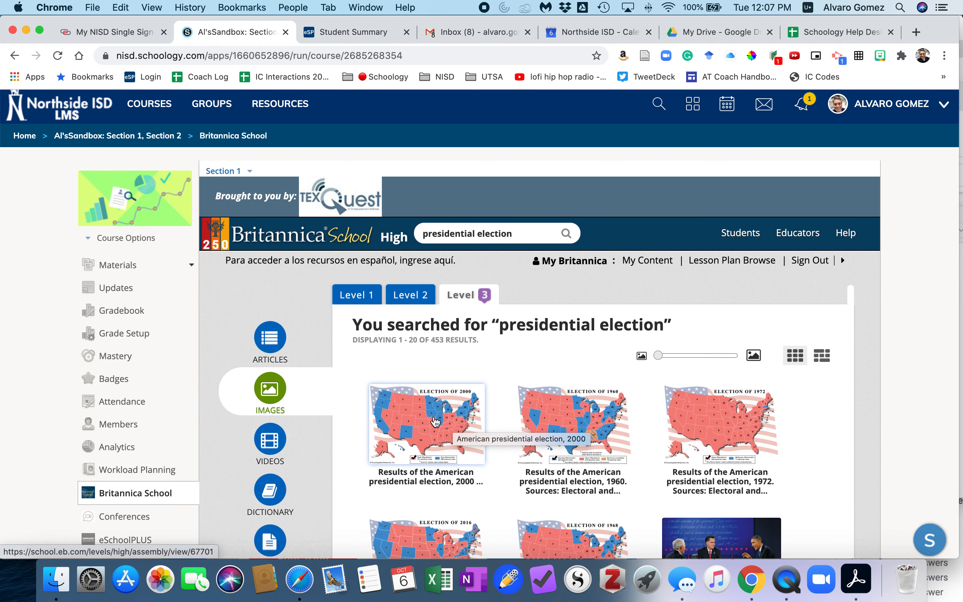
left_click(366, 299)
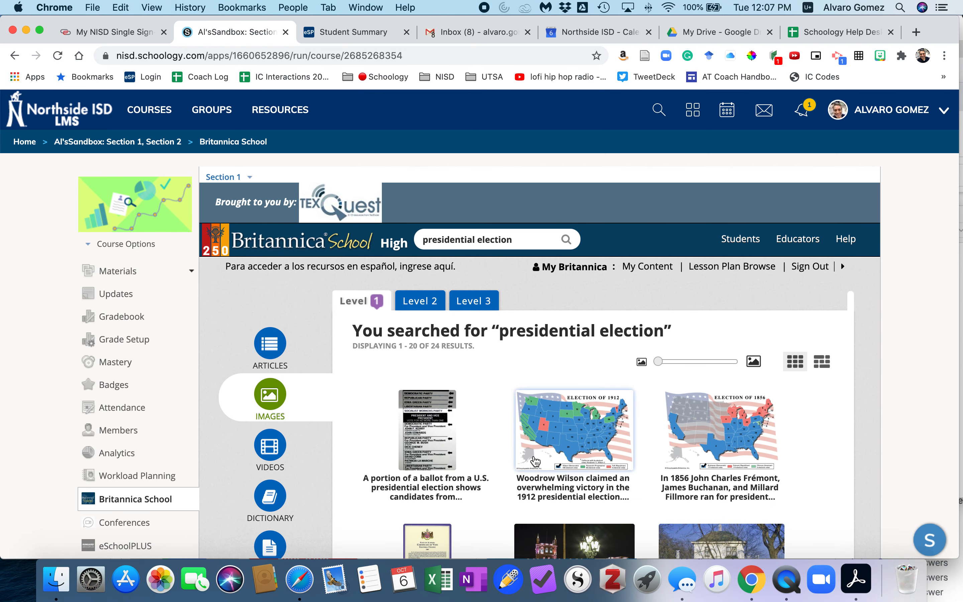
left_click(434, 303)
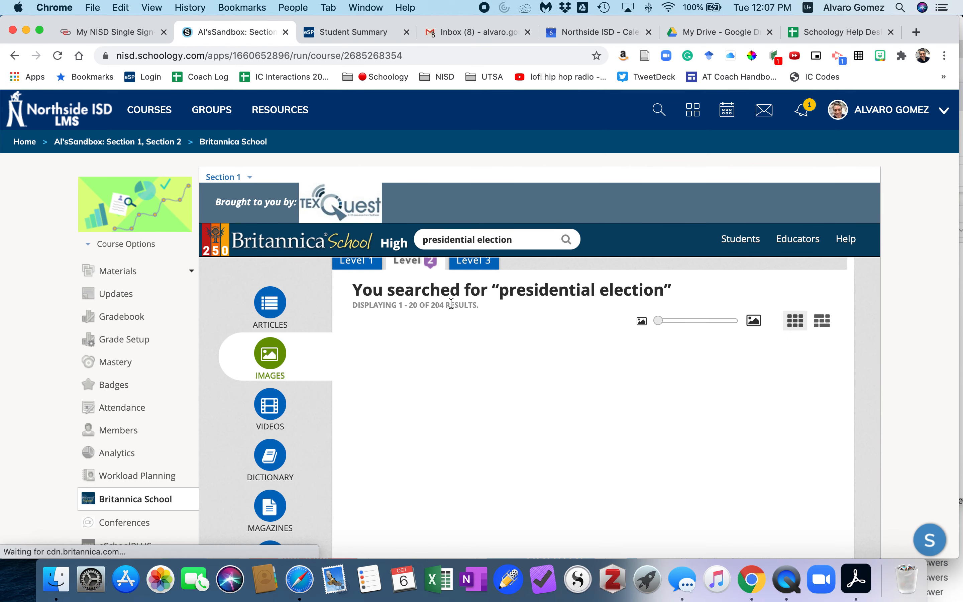
left_click(476, 305)
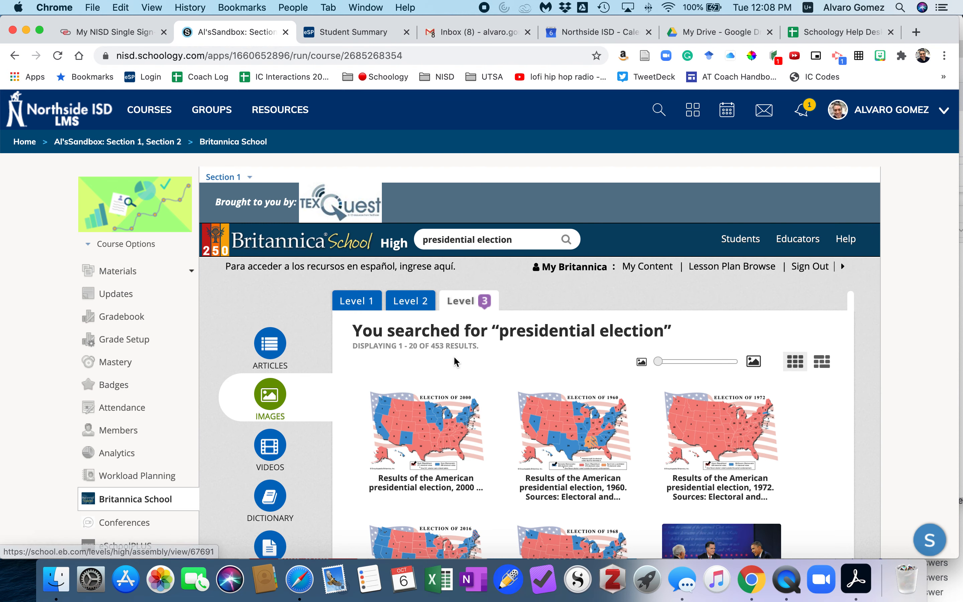
left_click(352, 300)
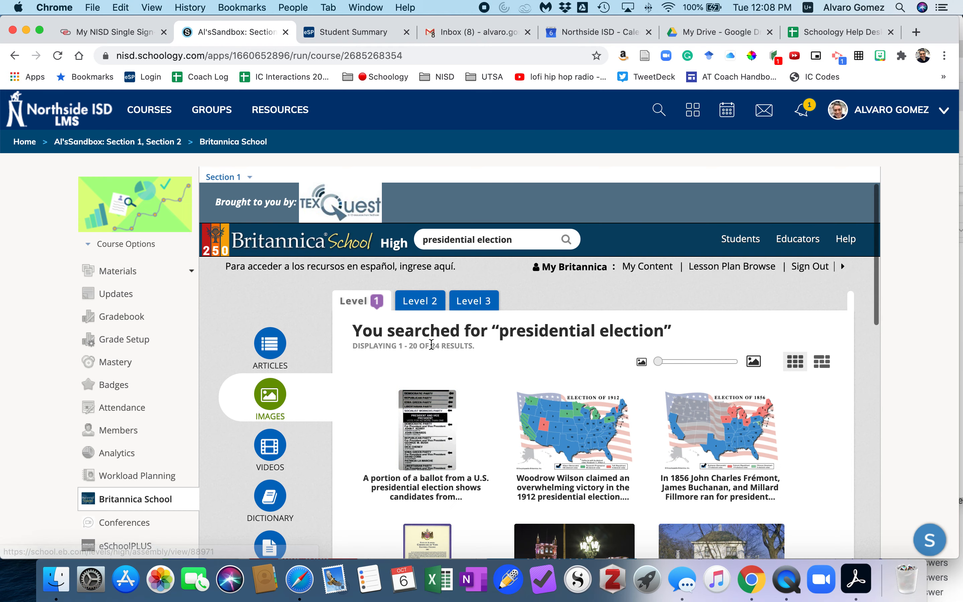
- Open the Level 1 image of a U.S. presidential election ballot and add it to the favorites
scroll(498, 455, "down", 3)
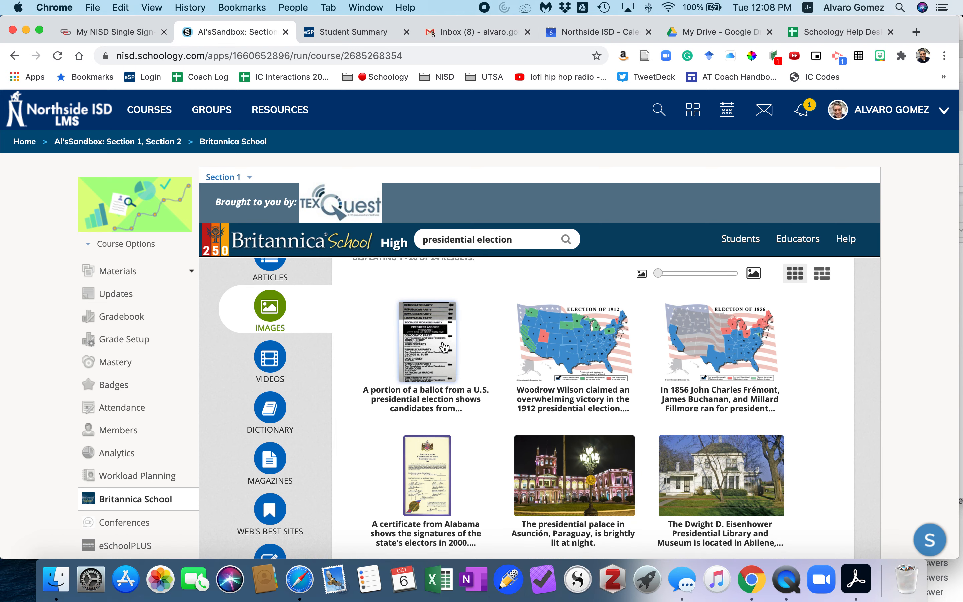
left_click(431, 345)
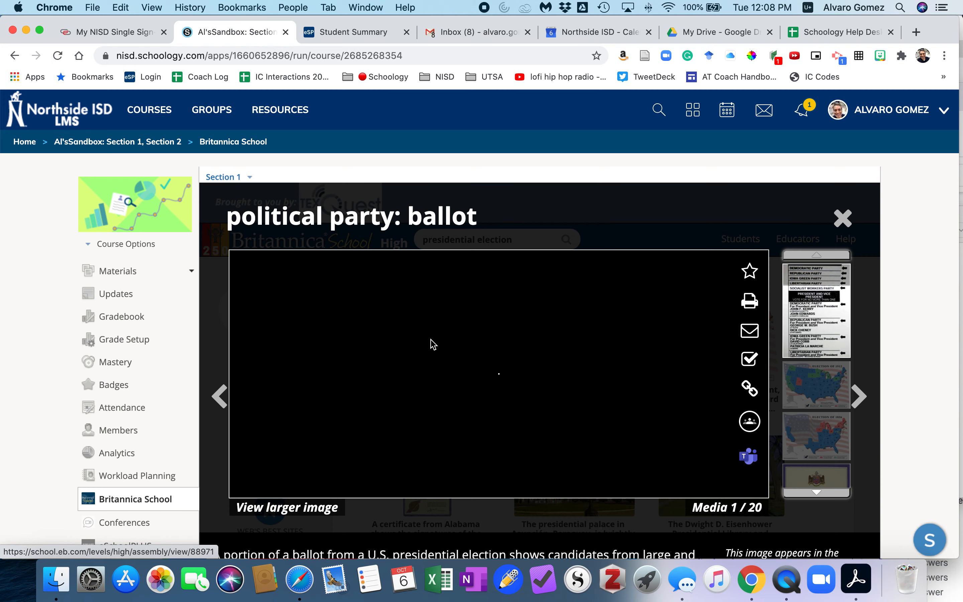
scroll(475, 328, "down", 2)
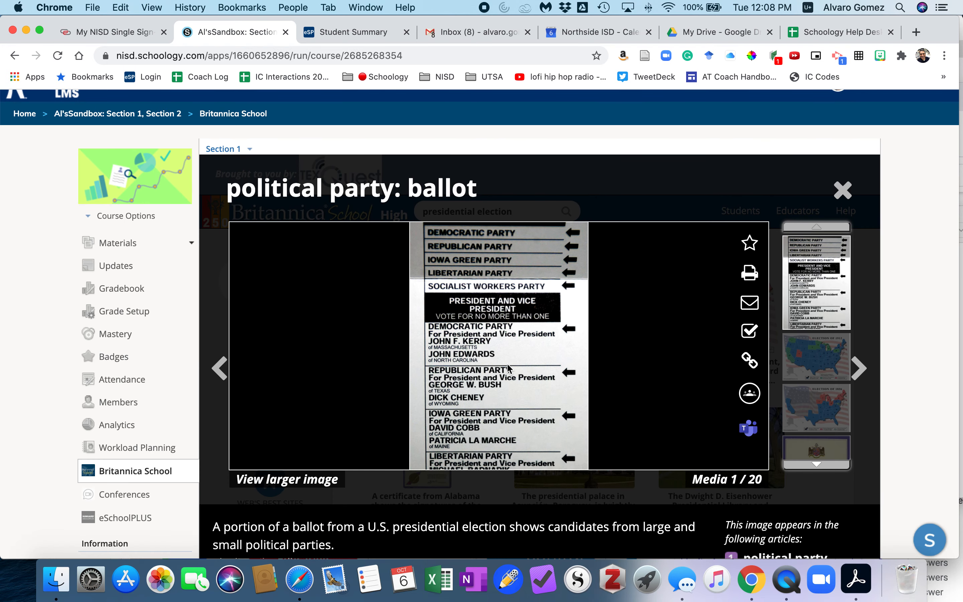
left_click(752, 244)
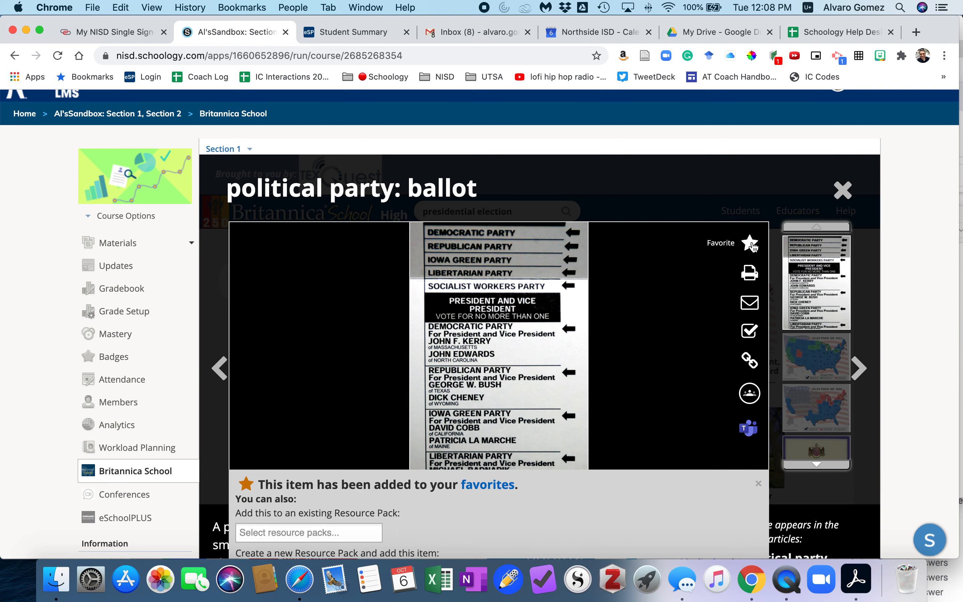
- Add the ballot image to the existing Presidential Election resource pack and close the image viewer
scroll(328, 443, "down", 3)
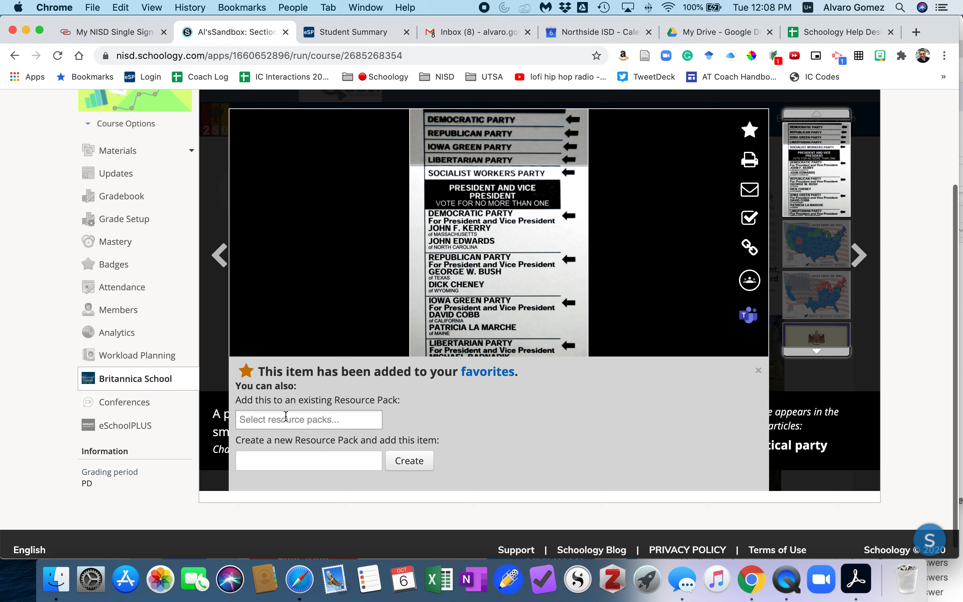
left_click(285, 415)
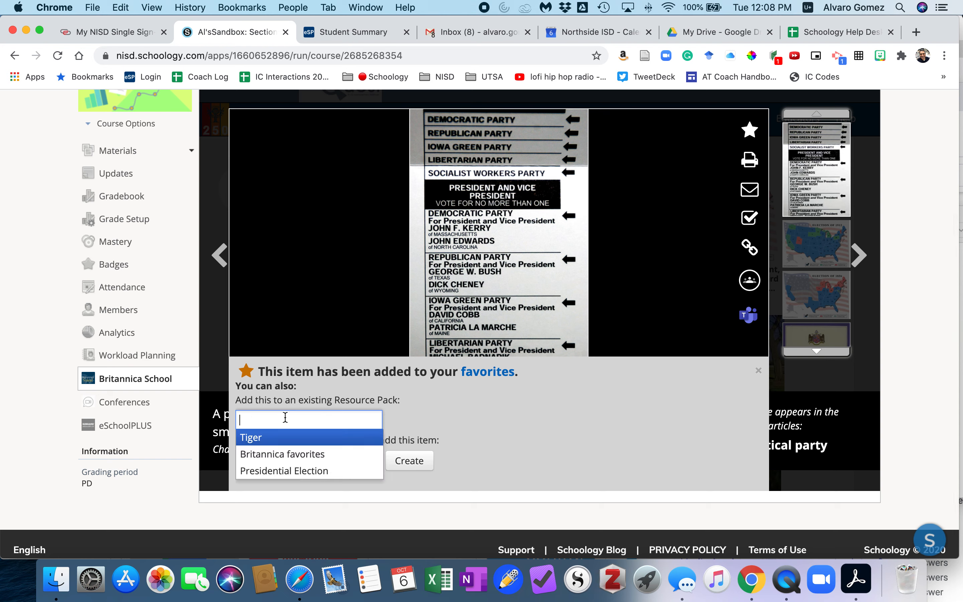
left_click(274, 470)
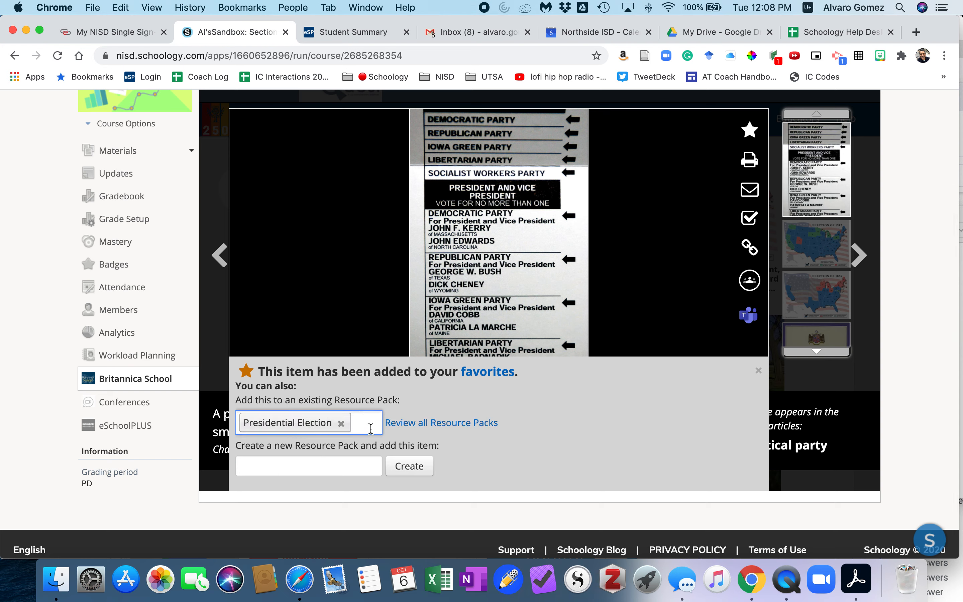
scroll(574, 425, "down", 1)
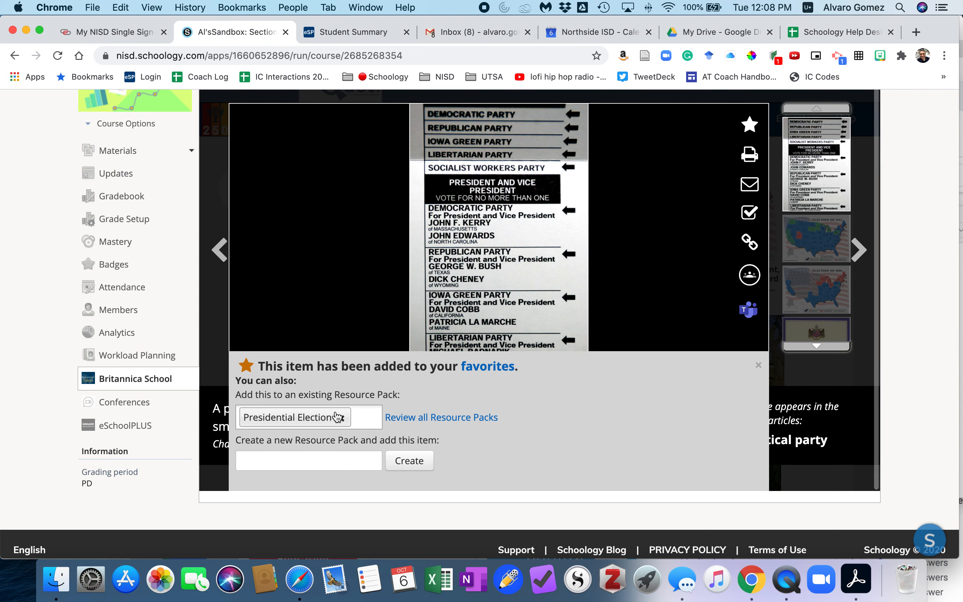
scroll(575, 409, "down", 1)
scroll(580, 404, "up", 5)
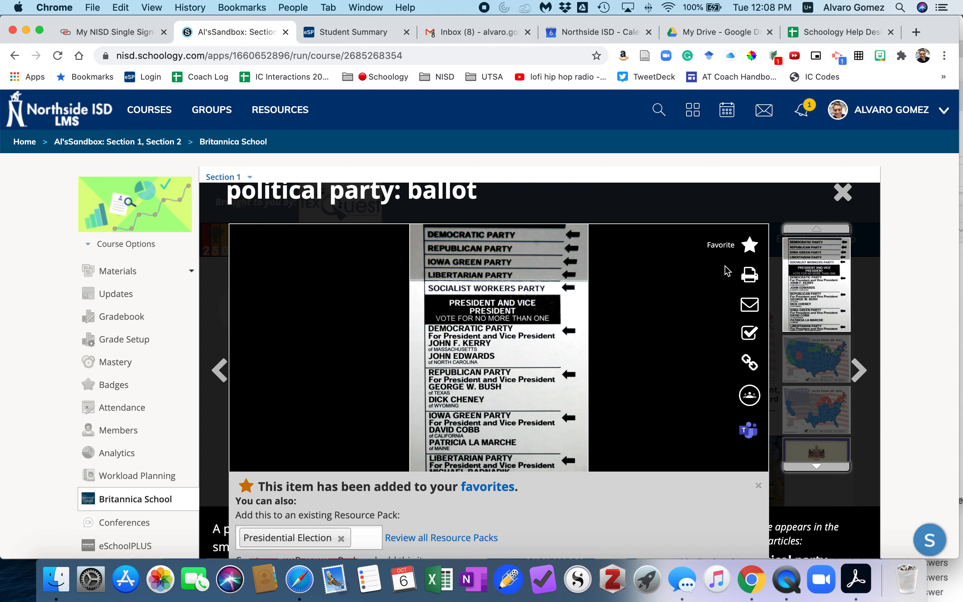
scroll(504, 524, "down", 2)
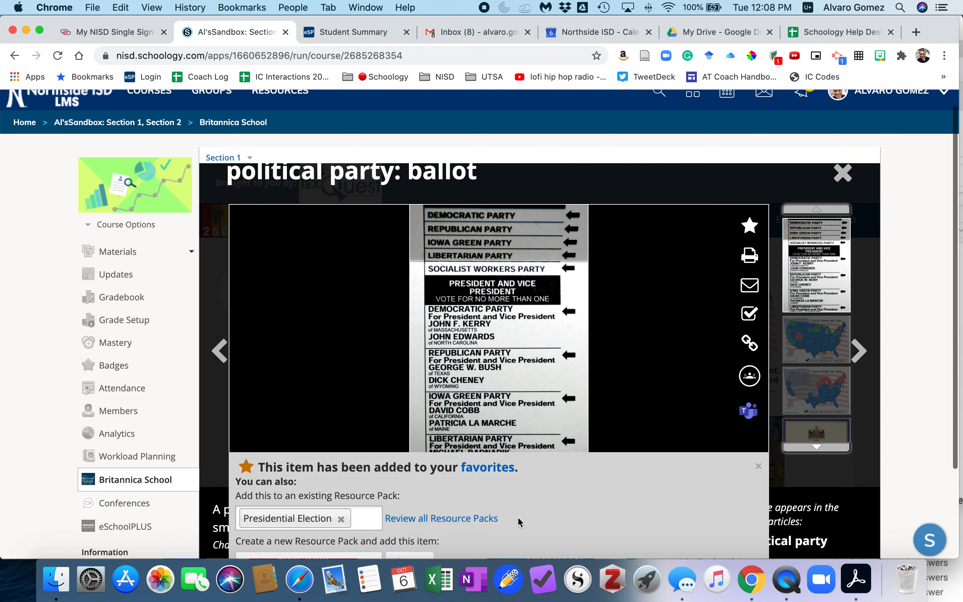
left_click(843, 150)
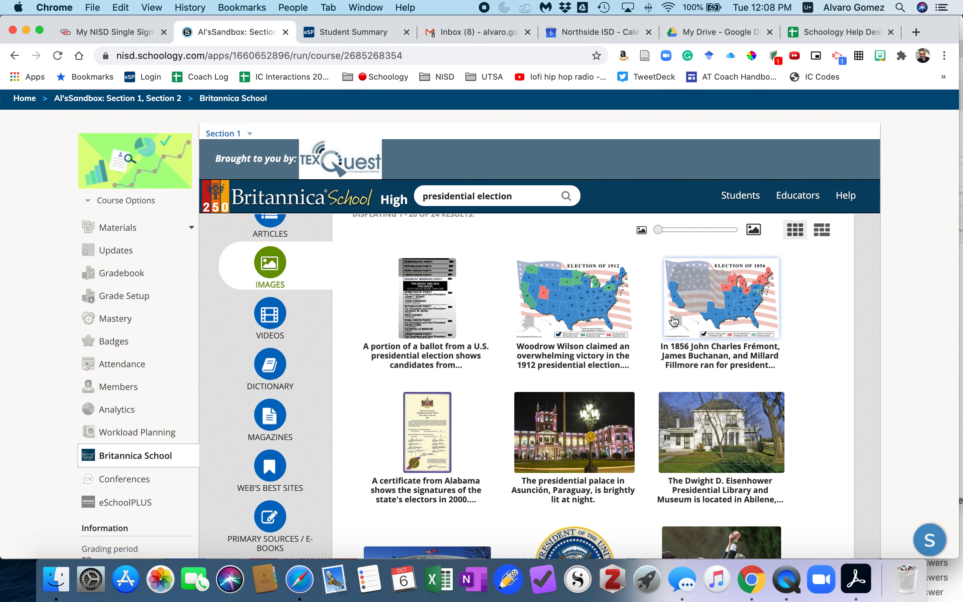
- Look through the Level 1 and Level 2 video results for the presidential election search
left_click(282, 325)
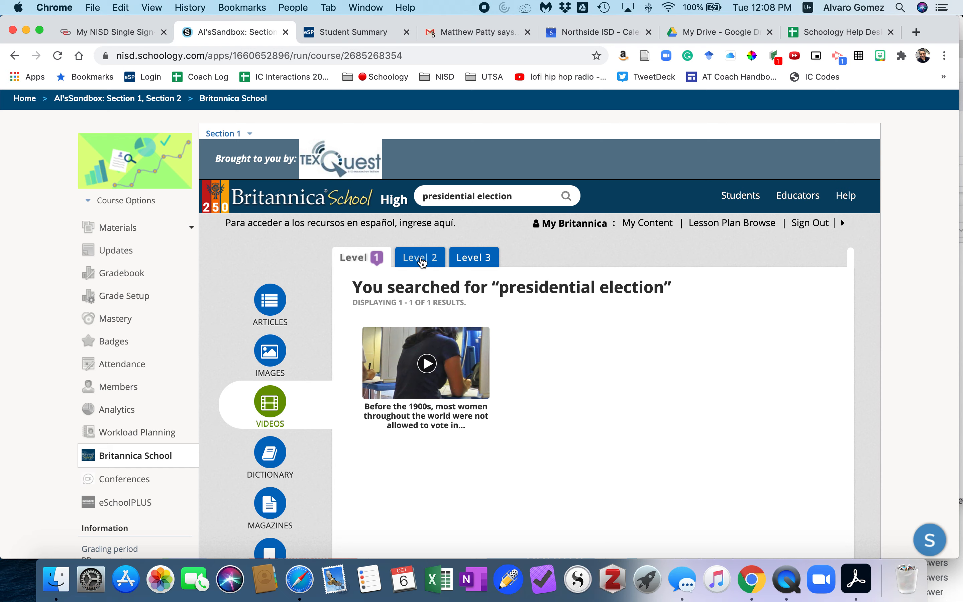
left_click(425, 269)
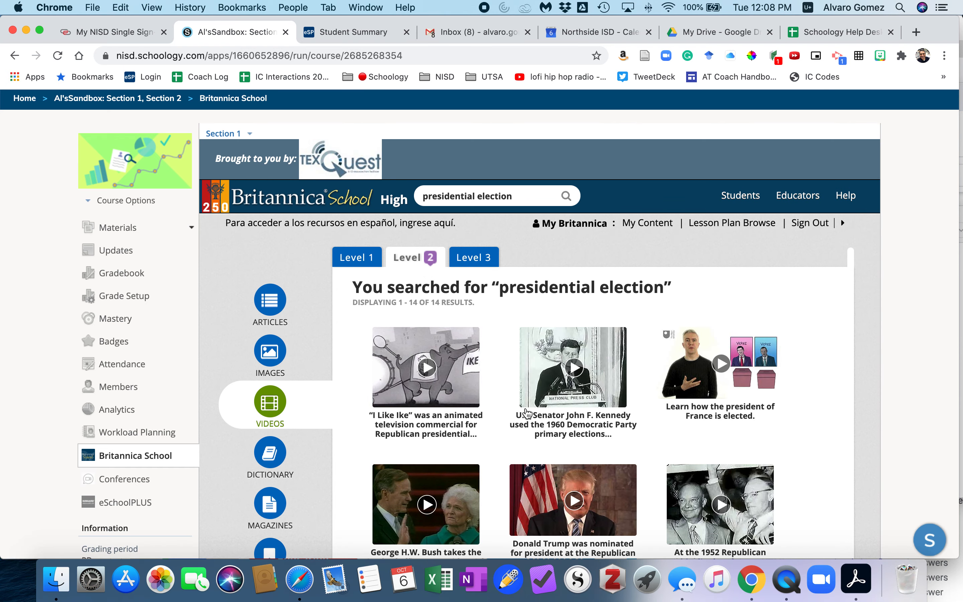
scroll(475, 255, "down", 1)
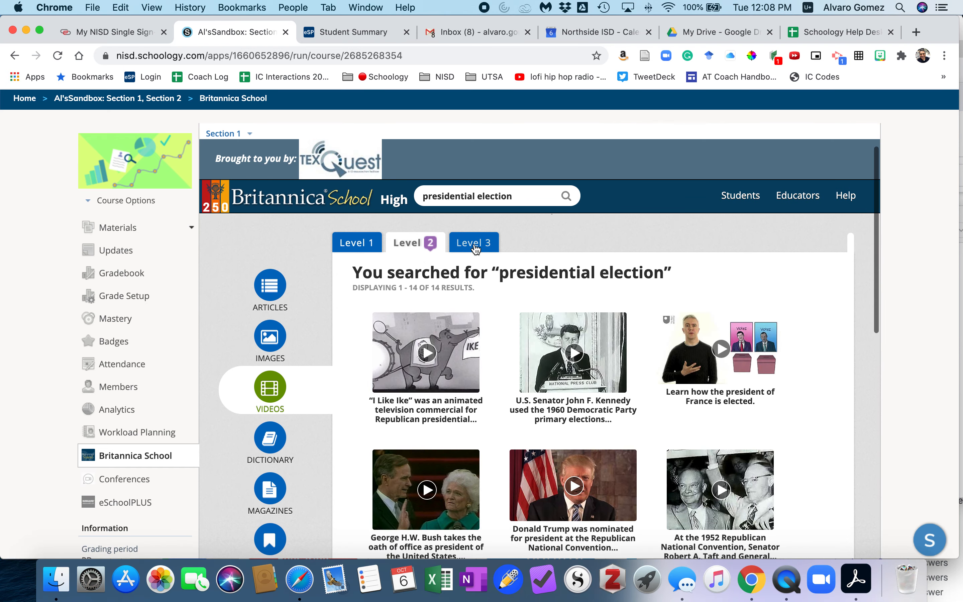
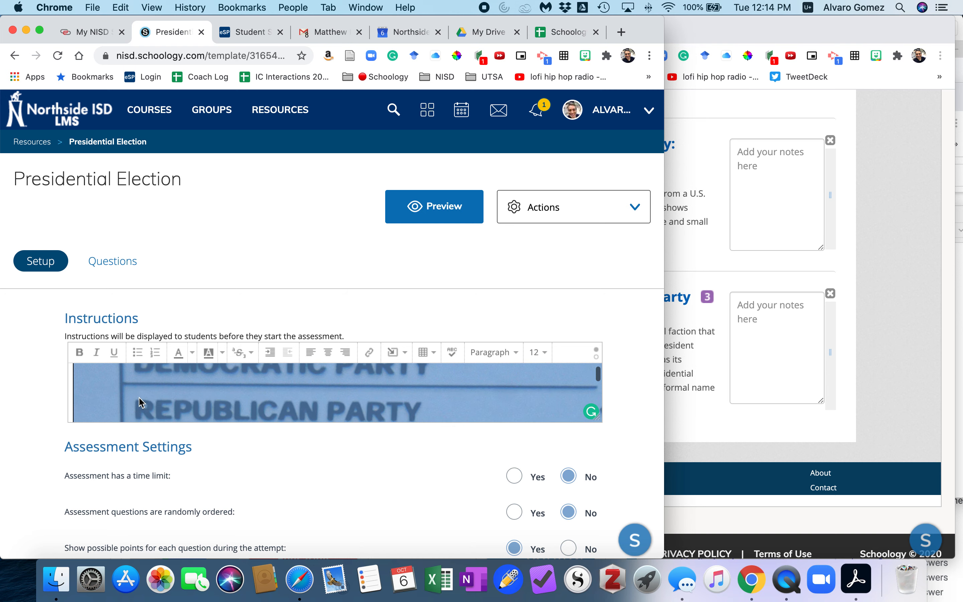
scroll(105, 392, "up", 1)
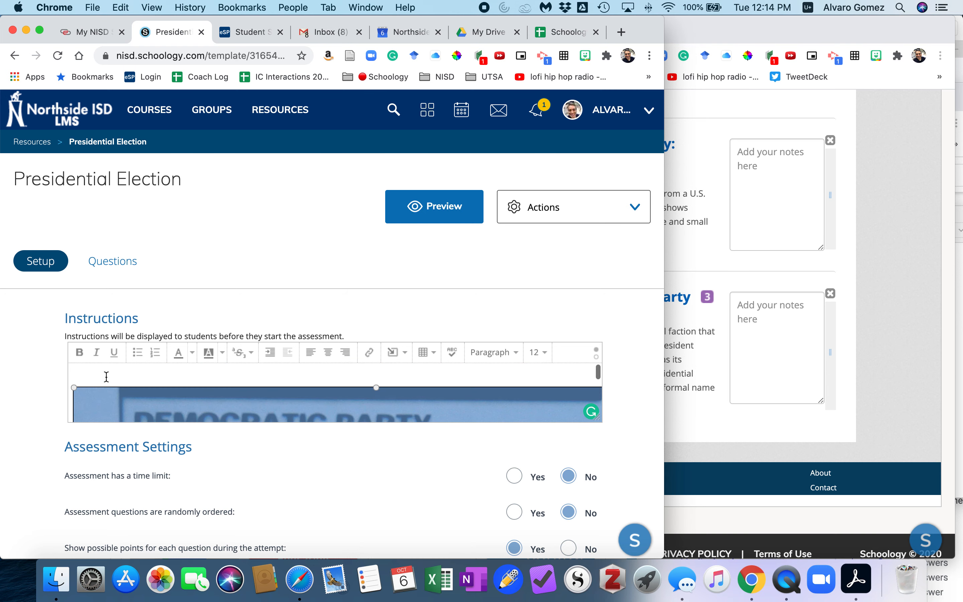
left_click(105, 374)
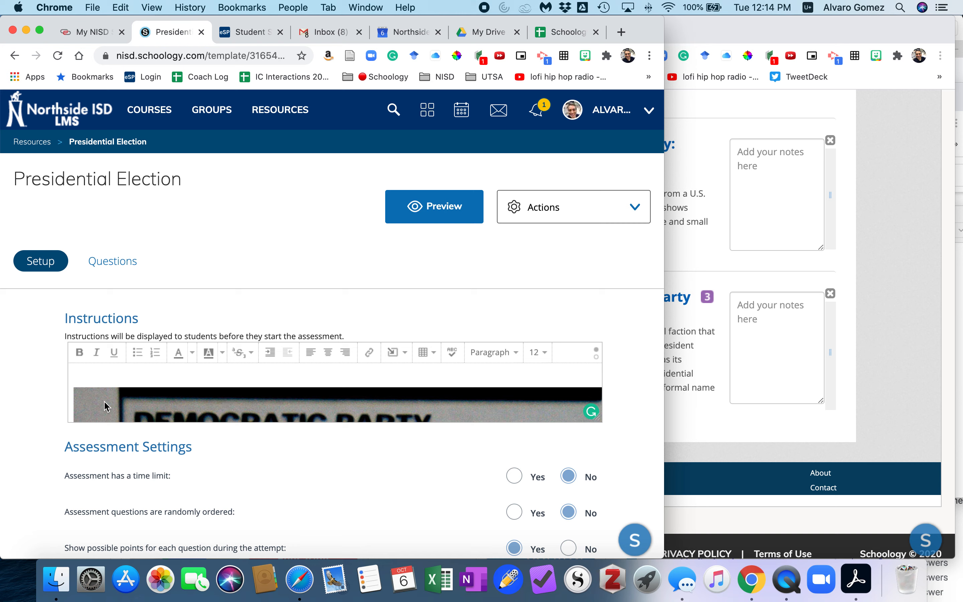
key("super+z")
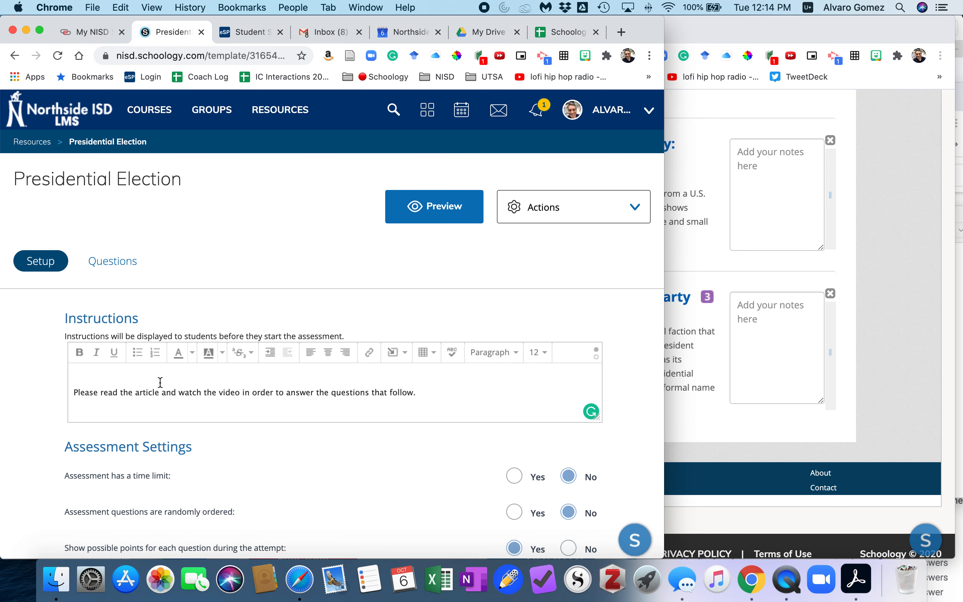
key("super+shift+z")
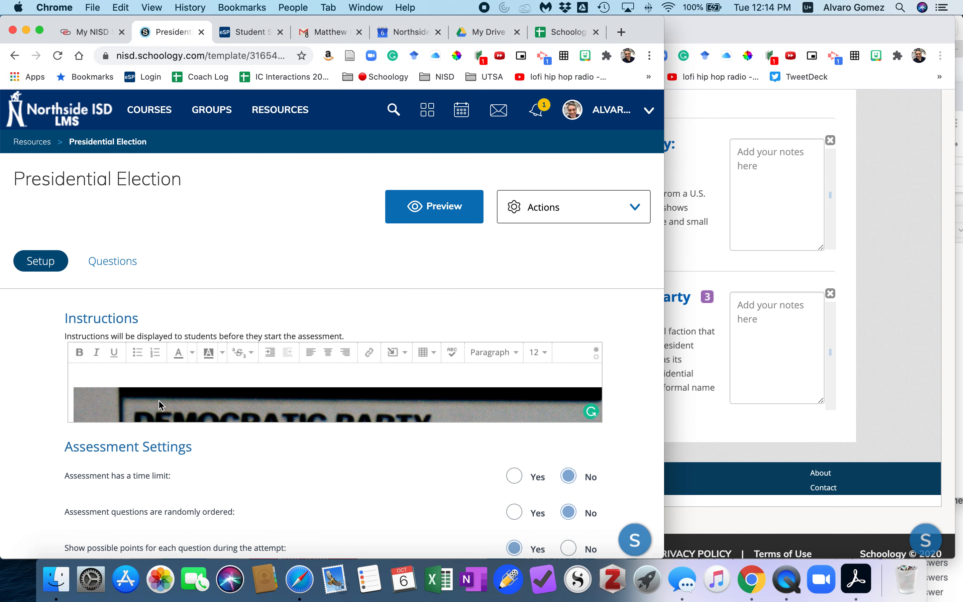
- Resize the ballot image in the assessment instructions to 300 x 200
left_click(157, 404)
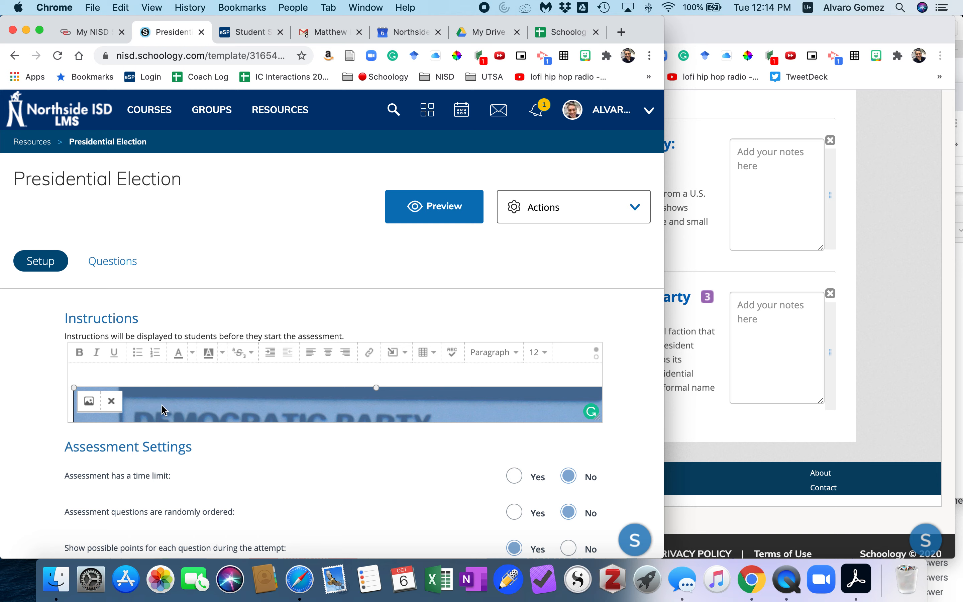
left_click(90, 403)
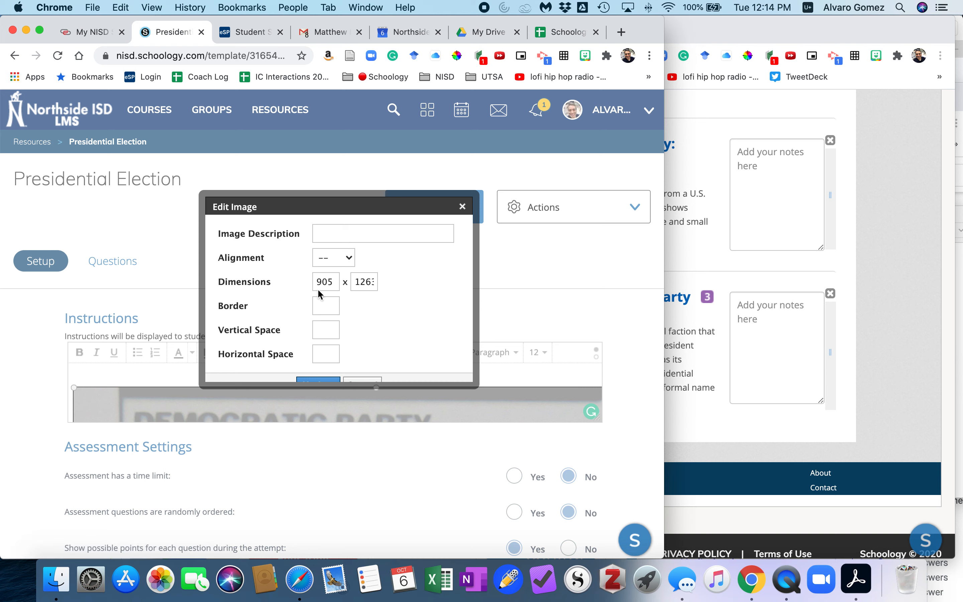
double_click(334, 280)
type("300")
key("Tab")
key("Tab")
double_click(363, 281)
type("200")
scroll(397, 318, "down", 1)
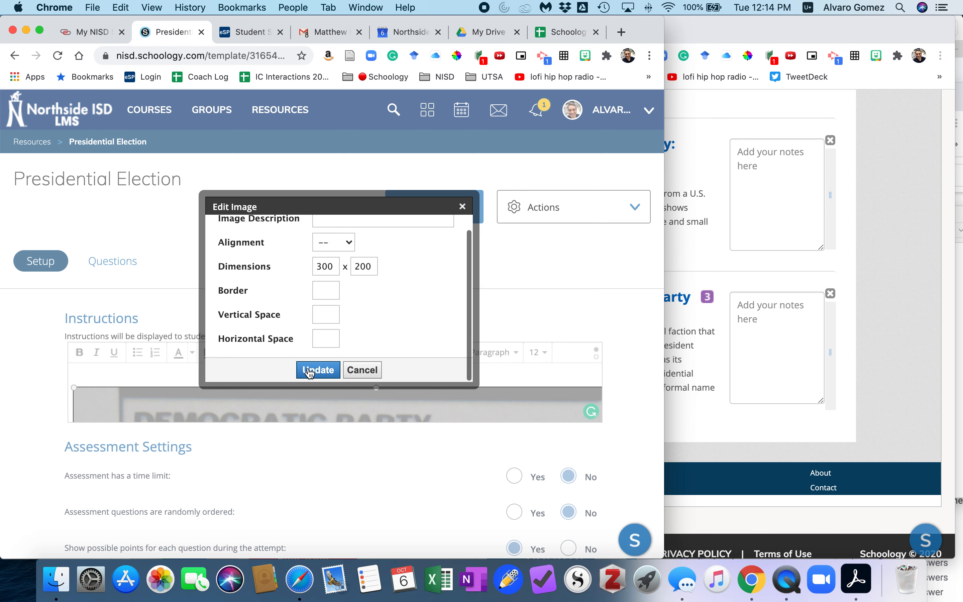
left_click(312, 370)
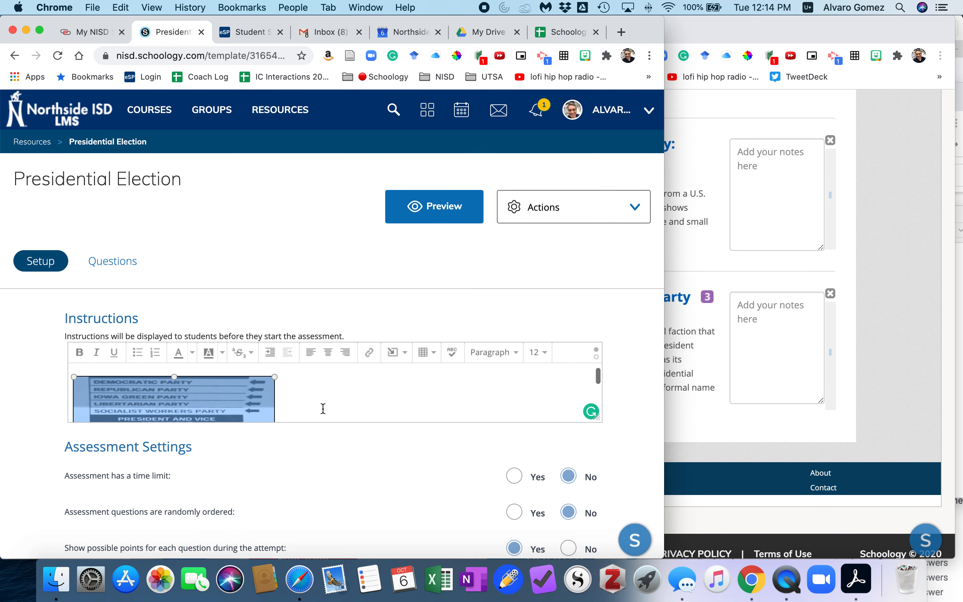
- Shrink the ballot image in the assessment instructions freehand to roughly two-thirds of its width, above the reading instructions
scroll(307, 411, "down", 3)
left_click(306, 385)
scroll(302, 384, "up", 4)
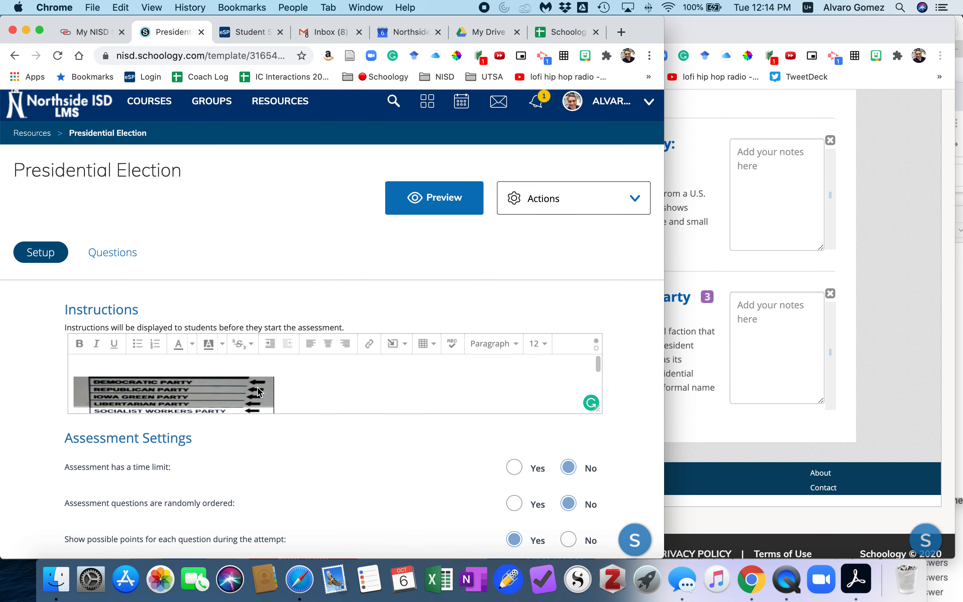
left_click(261, 391)
scroll(301, 391, "up", 5)
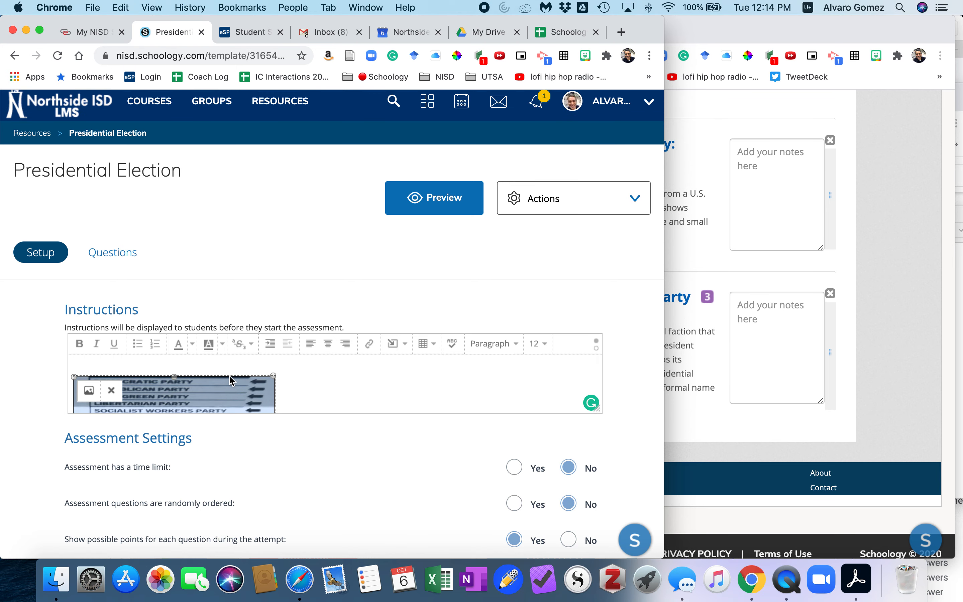
left_click_drag(276, 373, 216, 376)
left_click(258, 384)
scroll(259, 387, "up", 2)
scroll(259, 386, "down", 6)
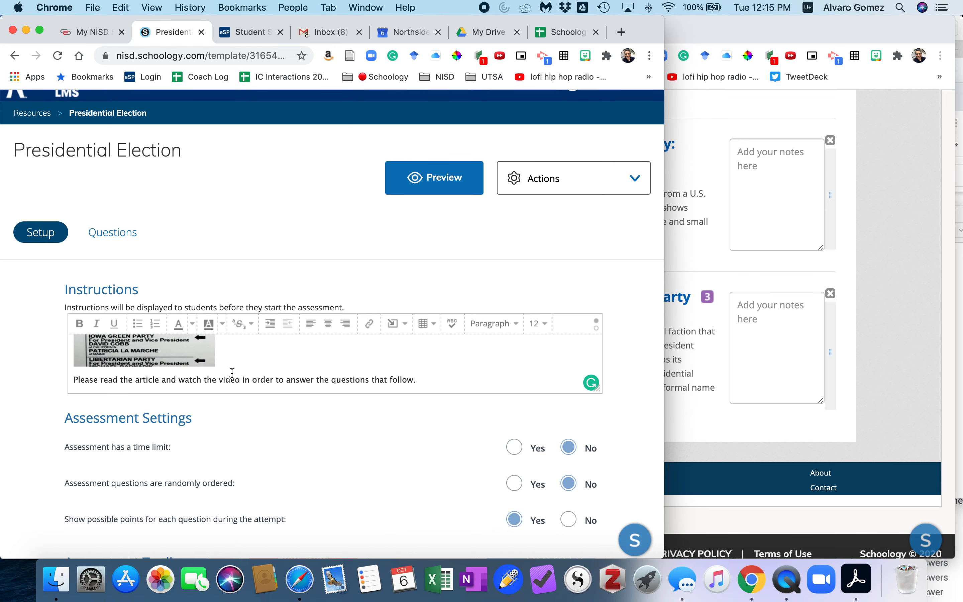
- Center the ballot image above the line "Please read the article and watch the video in order to answer the questions that follow."
scroll(232, 373, "up", 2)
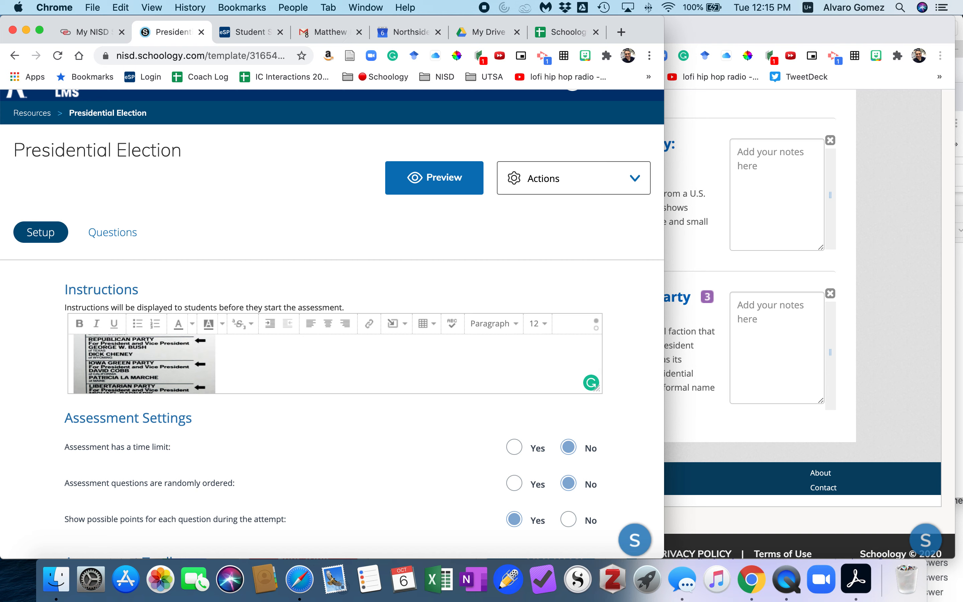
left_click(326, 331)
type("Please read the article and watch the video in order to answer the questions that follow.")
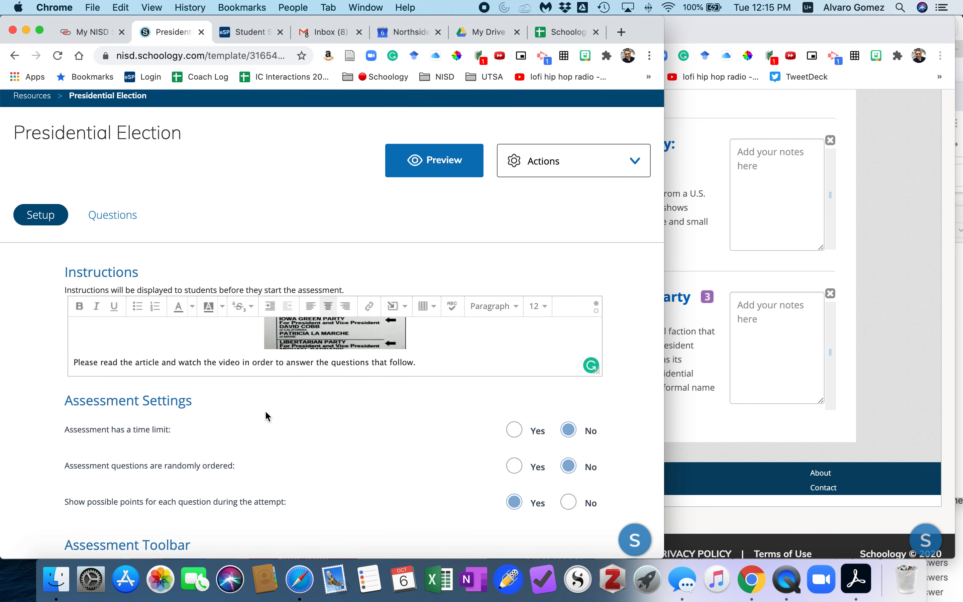
- Set the assessment to not show possible points for each question during the attempt
scroll(269, 422, "down", 5)
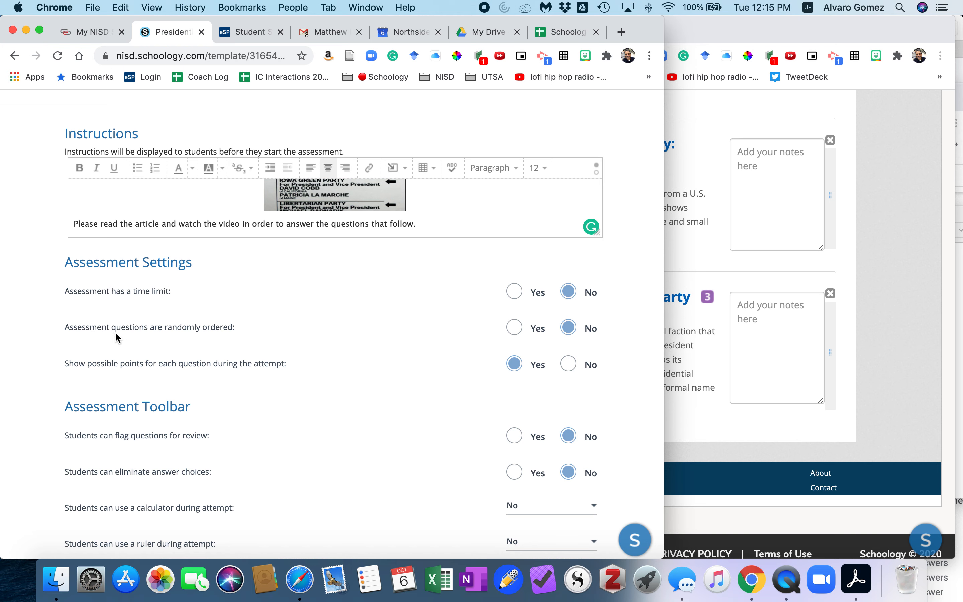
left_click_drag(166, 327, 235, 330)
left_click(124, 375)
left_click_drag(96, 362, 292, 369)
left_click(586, 373)
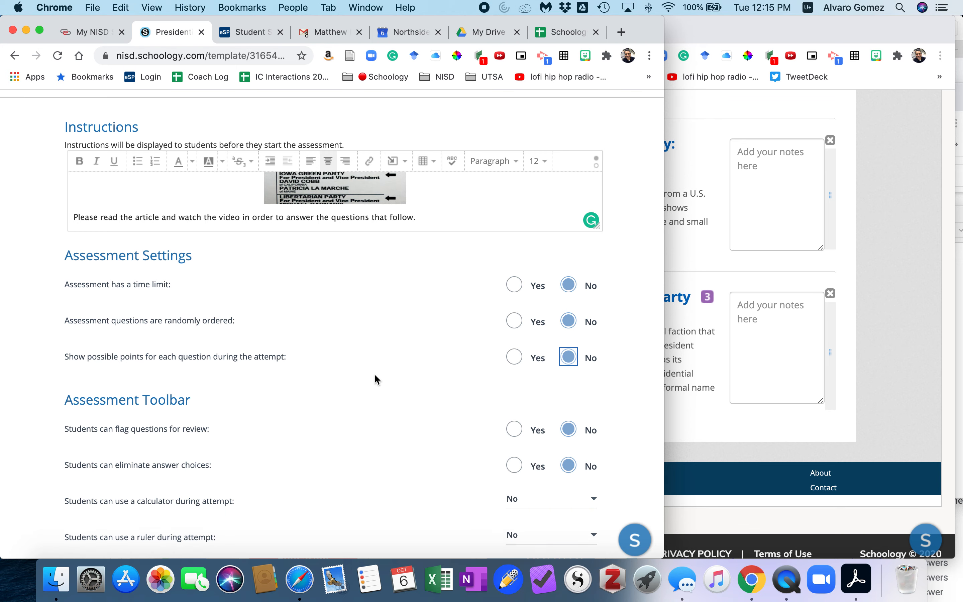
- Allow students to flag questions for review and to eliminate answer choices in the assessment toolbar settings
scroll(374, 374, "down", 1)
scroll(214, 381, "down", 4)
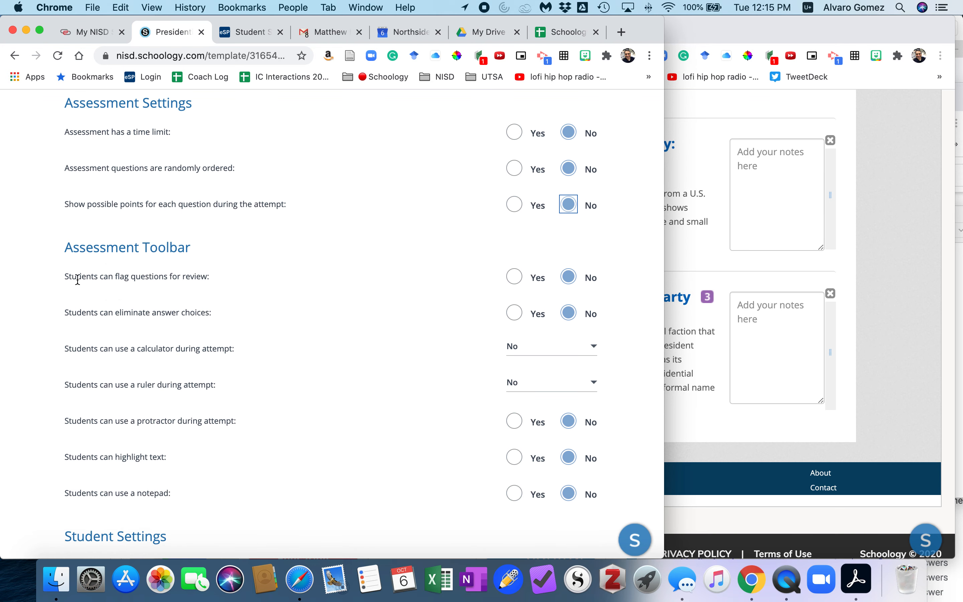
left_click_drag(67, 278, 209, 278)
left_click(212, 278)
triple_click(207, 275)
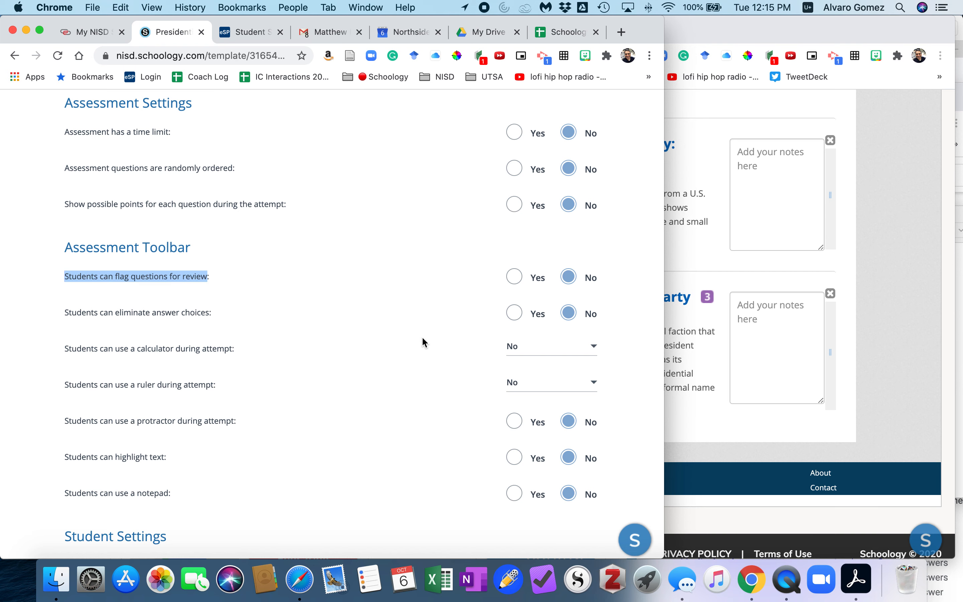
left_click(514, 278)
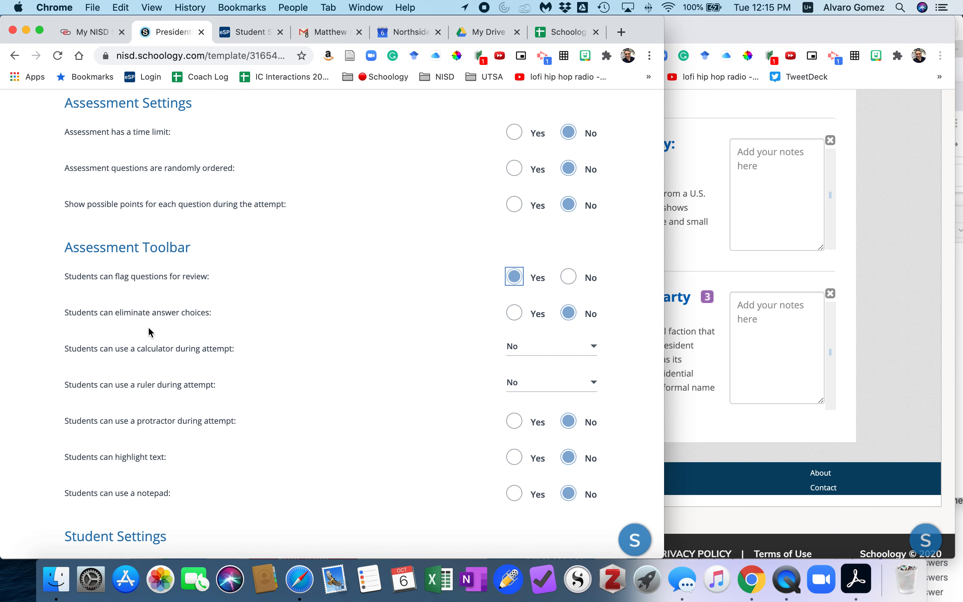
left_click_drag(65, 312, 201, 313)
left_click(172, 315)
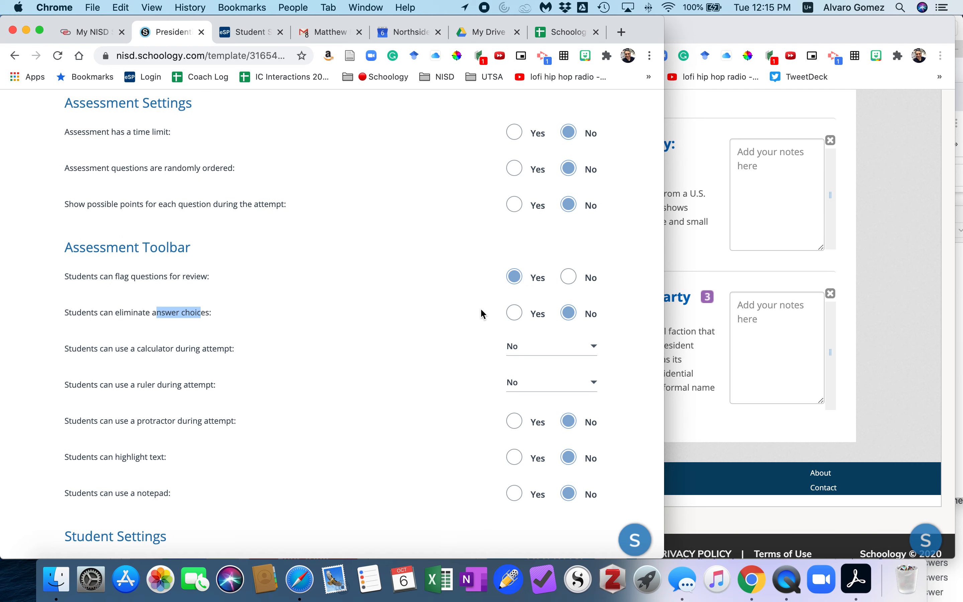
left_click(514, 313)
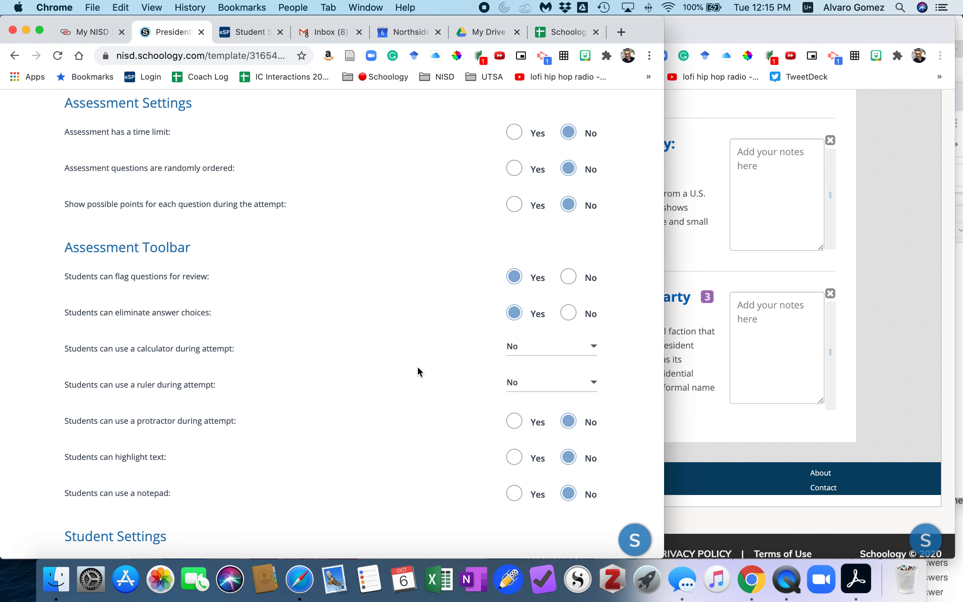
- Look through the calculator and ruler options for the attempt, leaving both set to No
left_click(557, 355)
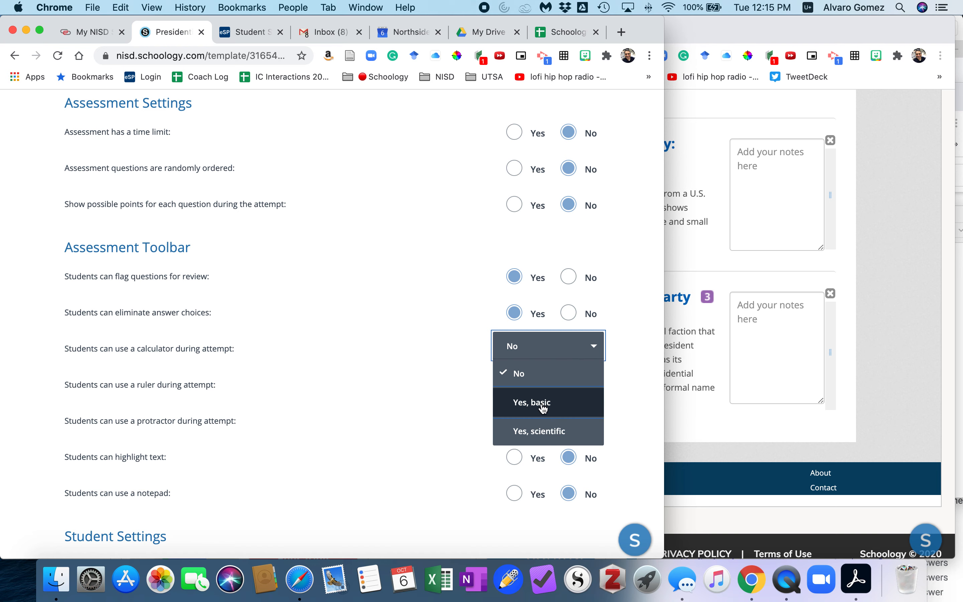
left_click(425, 350)
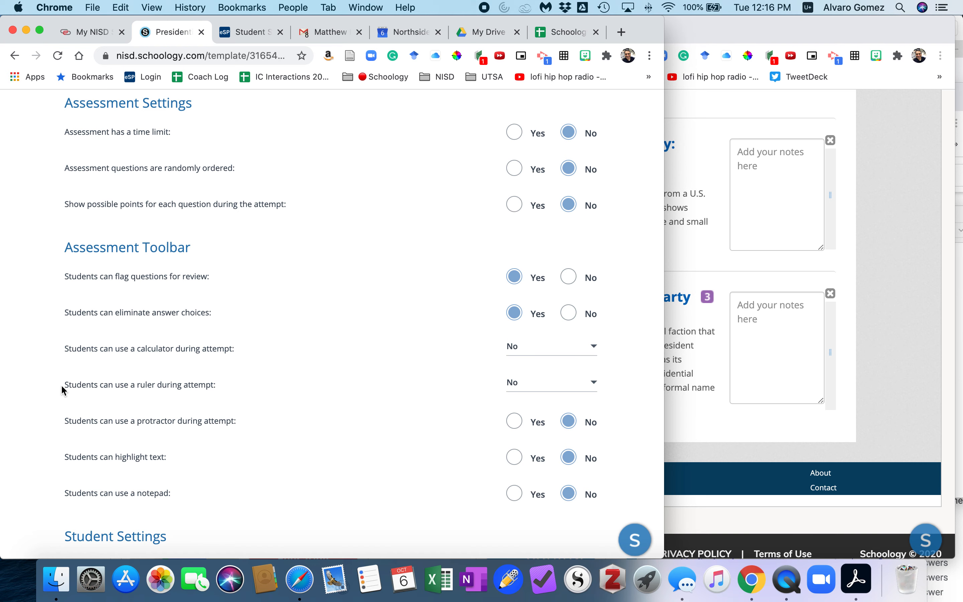
left_click(519, 384)
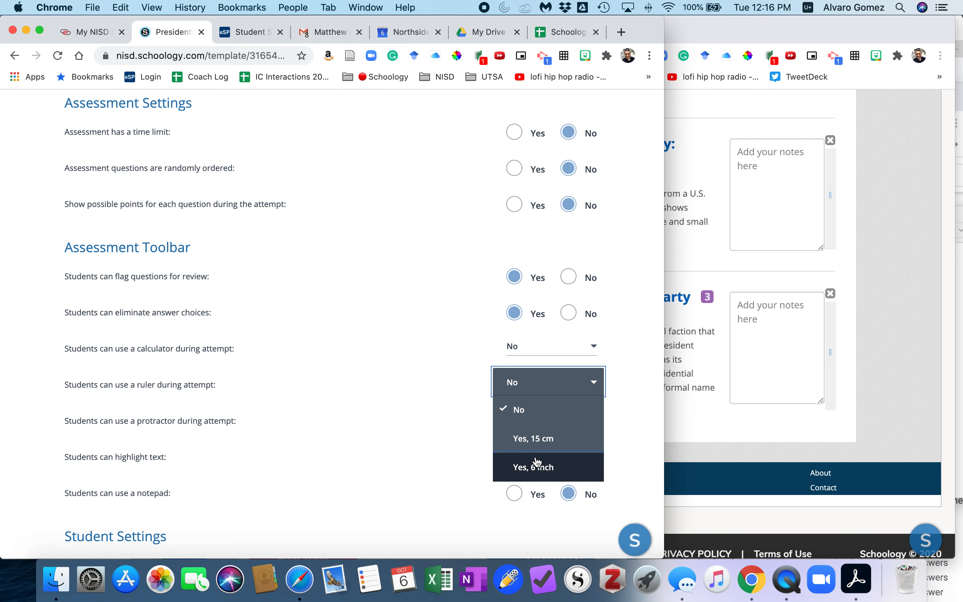
left_click(410, 374)
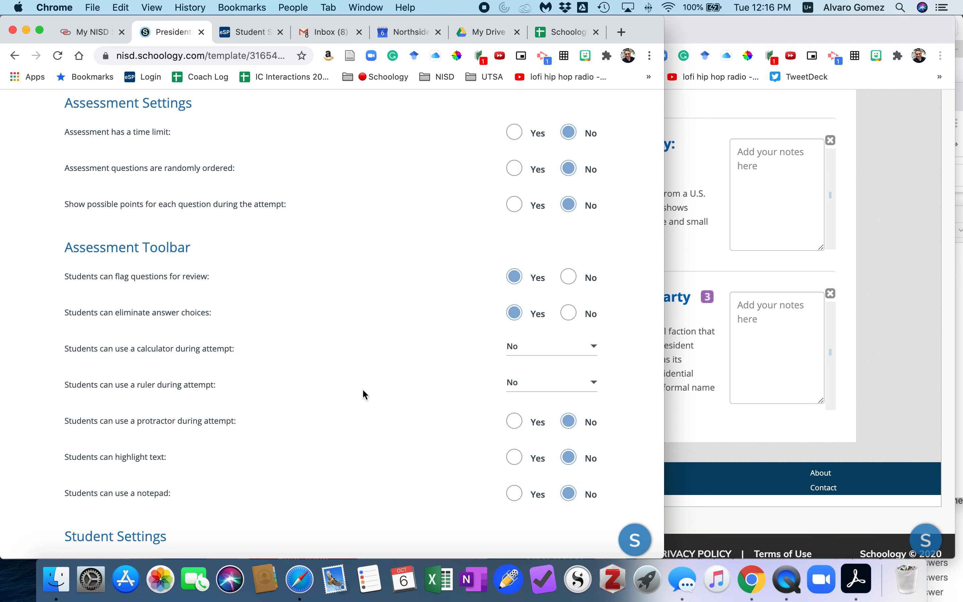
- Allow students to highlight text and use a notepad during the assessment
scroll(365, 392, "down", 3)
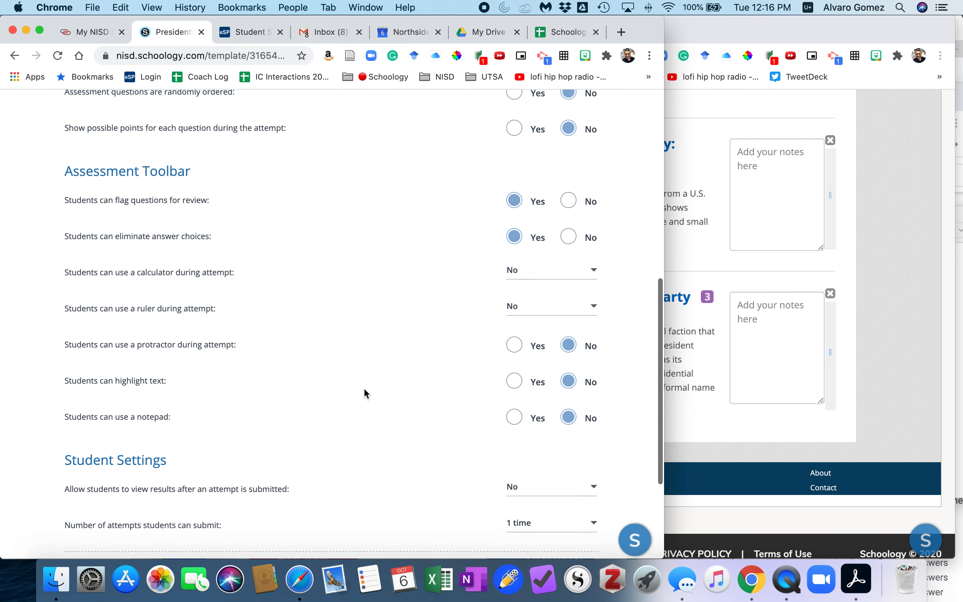
double_click(137, 345)
left_click(109, 397)
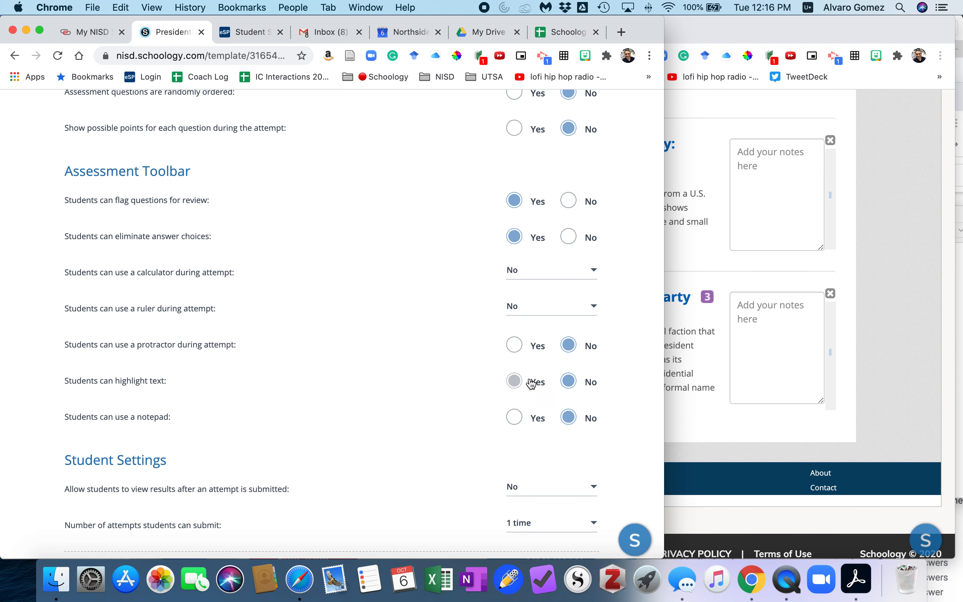
left_click(514, 381)
scroll(301, 385, "down", 2)
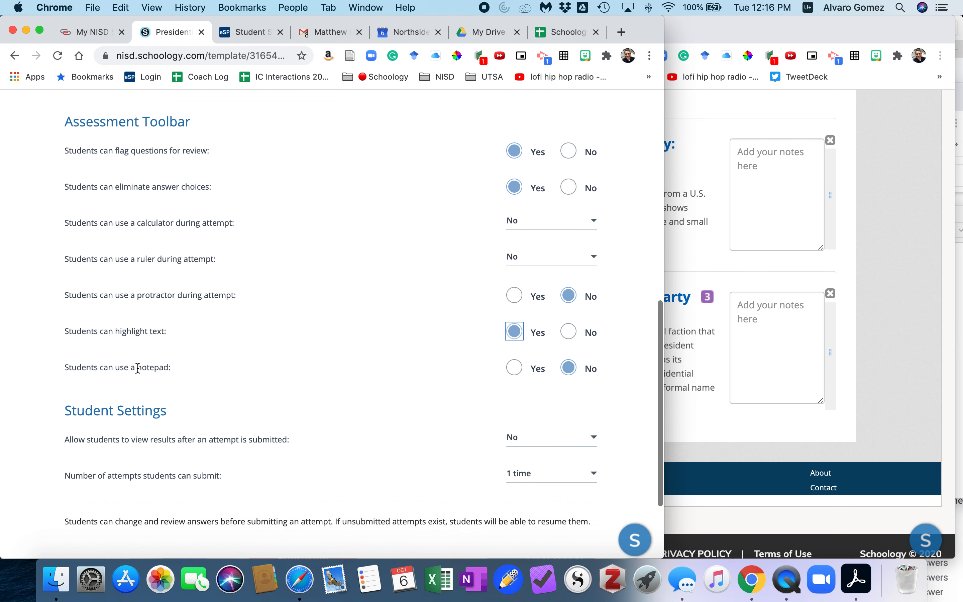
left_click(92, 373)
left_click_drag(65, 367, 166, 369)
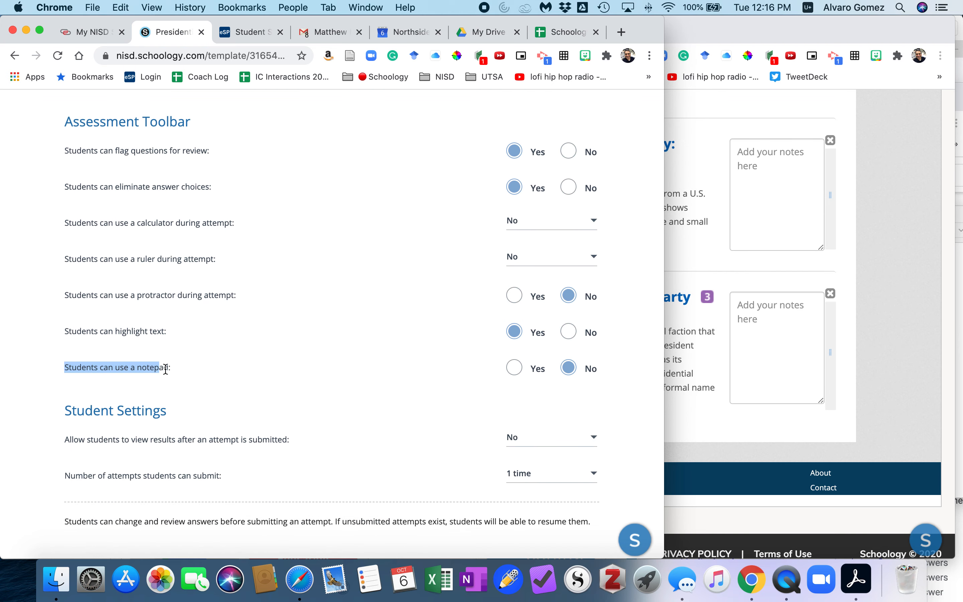
left_click(509, 370)
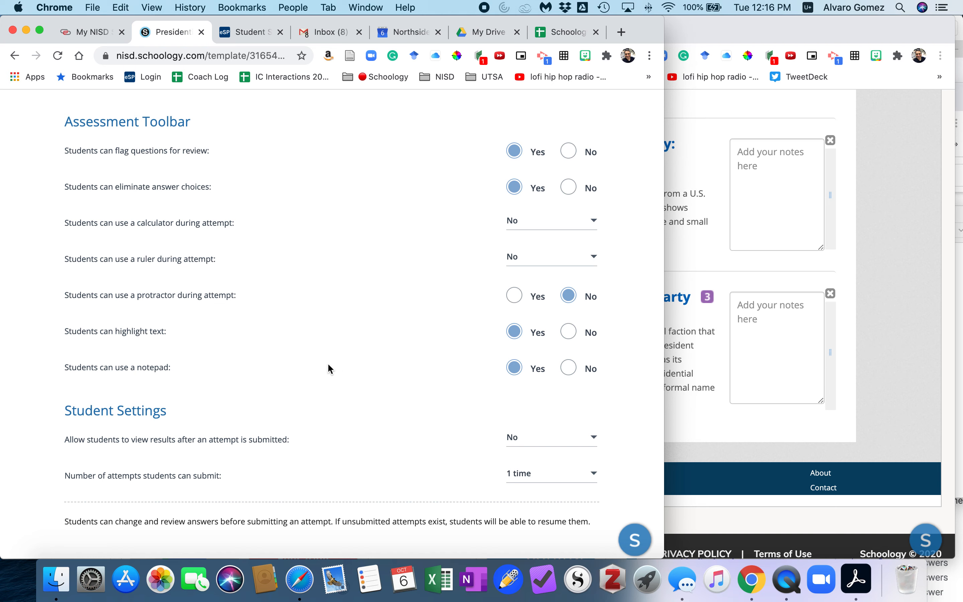
- Set the option allowing students to view results after an attempt is submitted to Yes
scroll(333, 363, "down", 5)
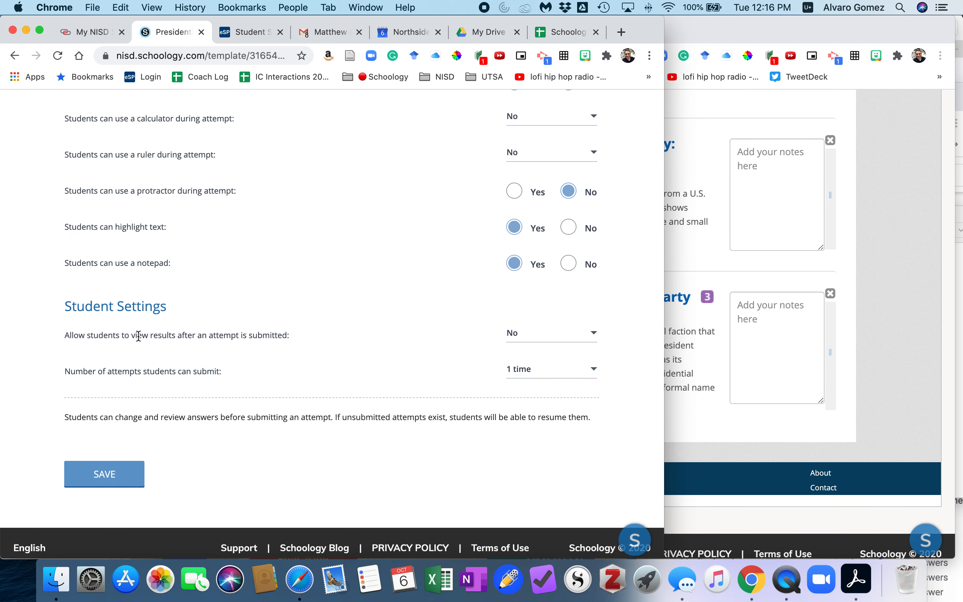
left_click_drag(76, 335, 287, 338)
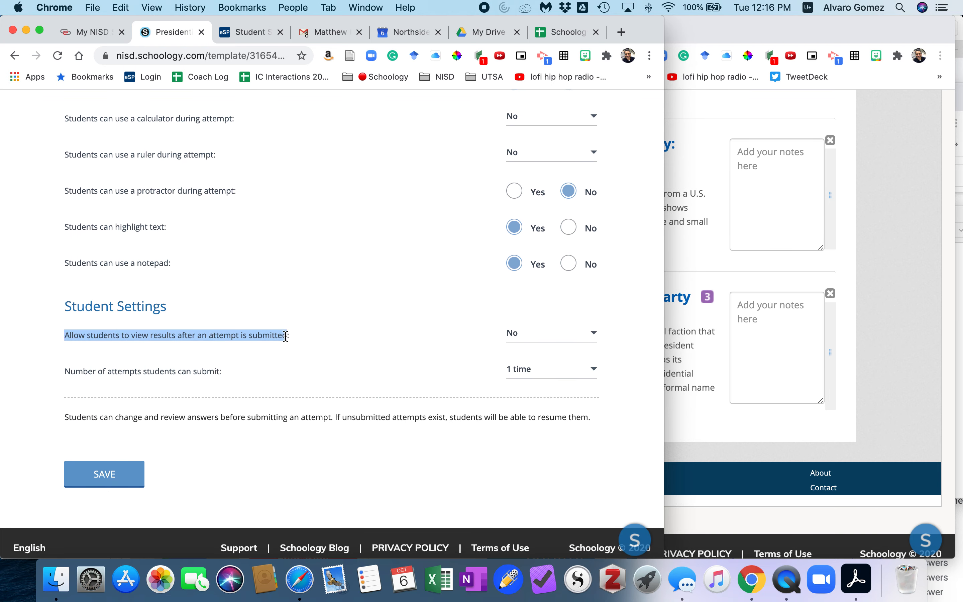
left_click(331, 334)
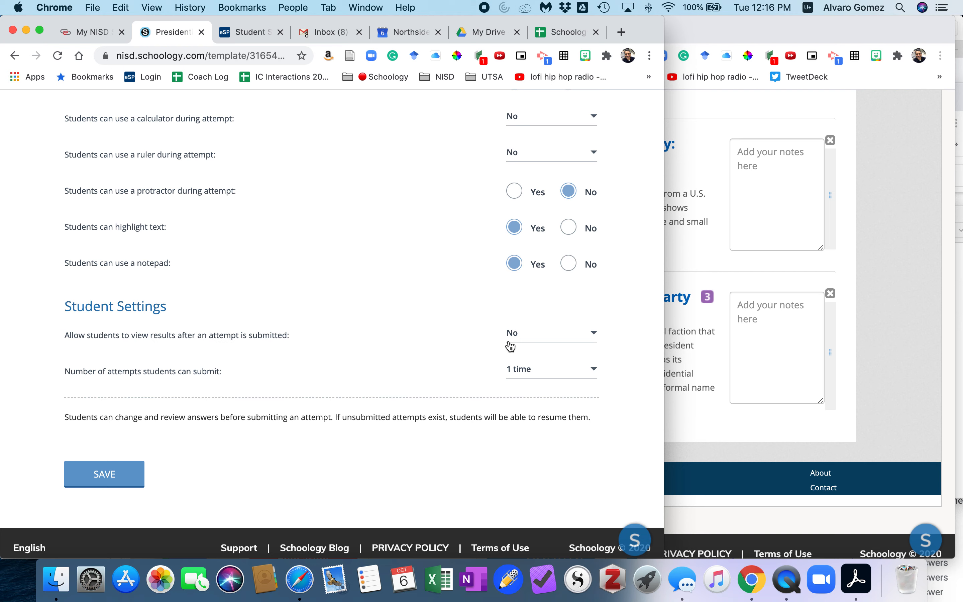
left_click(539, 341)
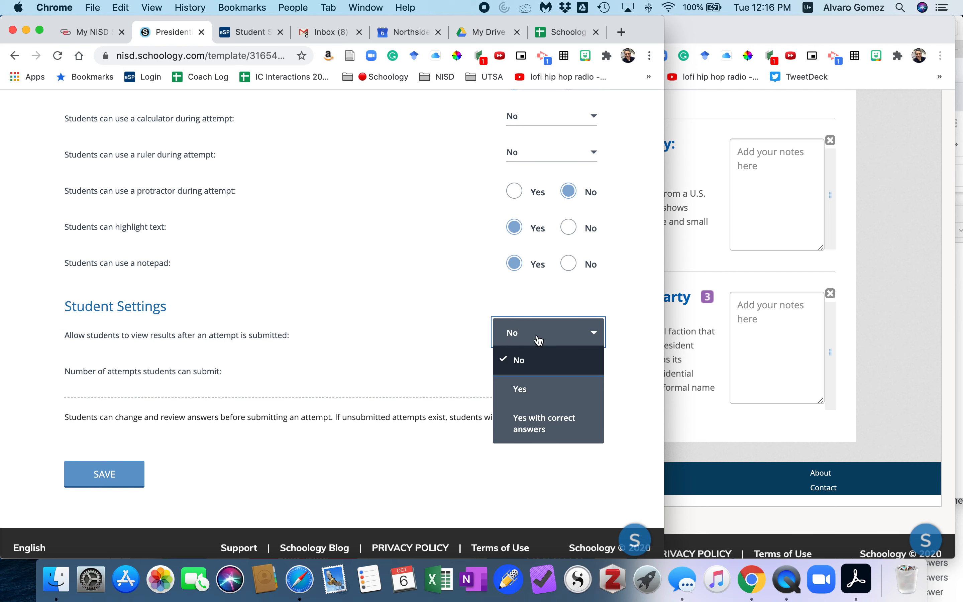
left_click(528, 395)
- Keep the number of attempts at 1 time, save the assessment setup and go to its Questions section
left_click_drag(67, 372, 216, 371)
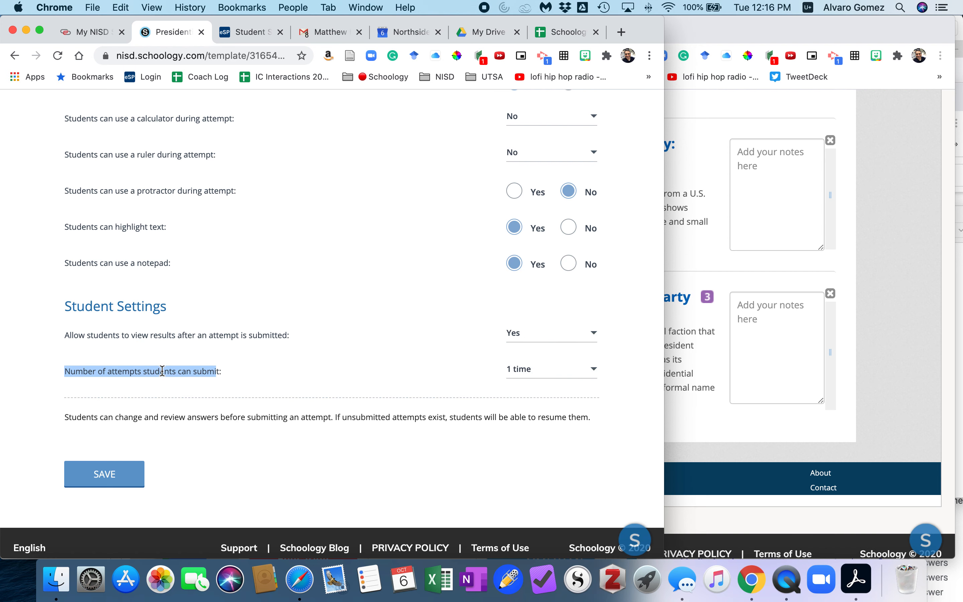
left_click(425, 367)
scroll(253, 395, "down", 1)
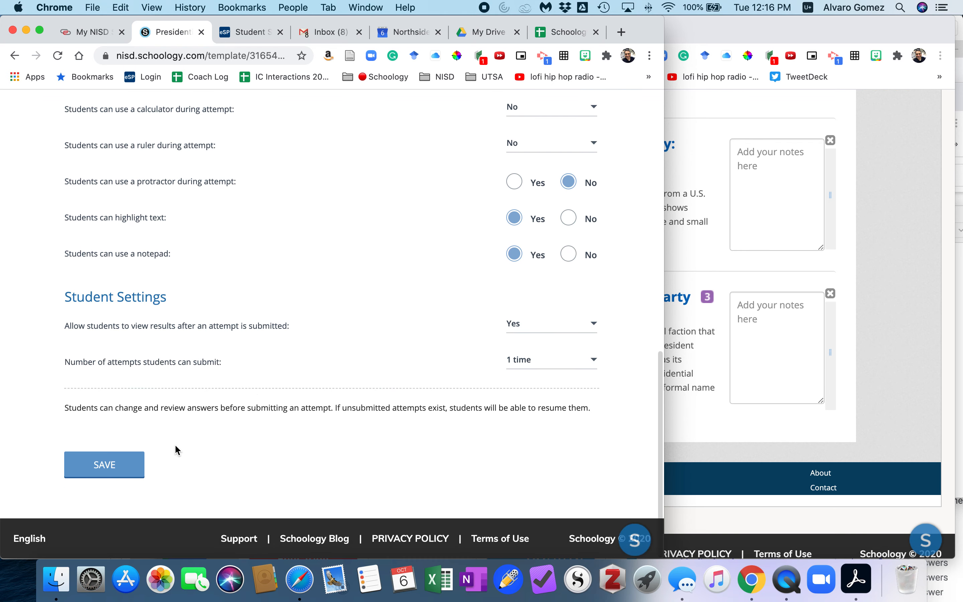
left_click(117, 463)
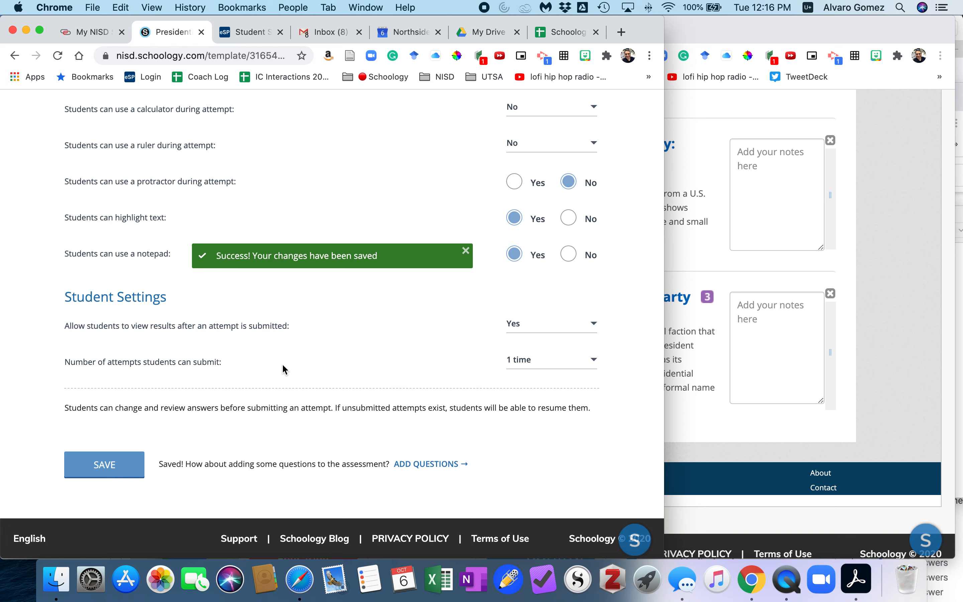
scroll(284, 365, "up", 15)
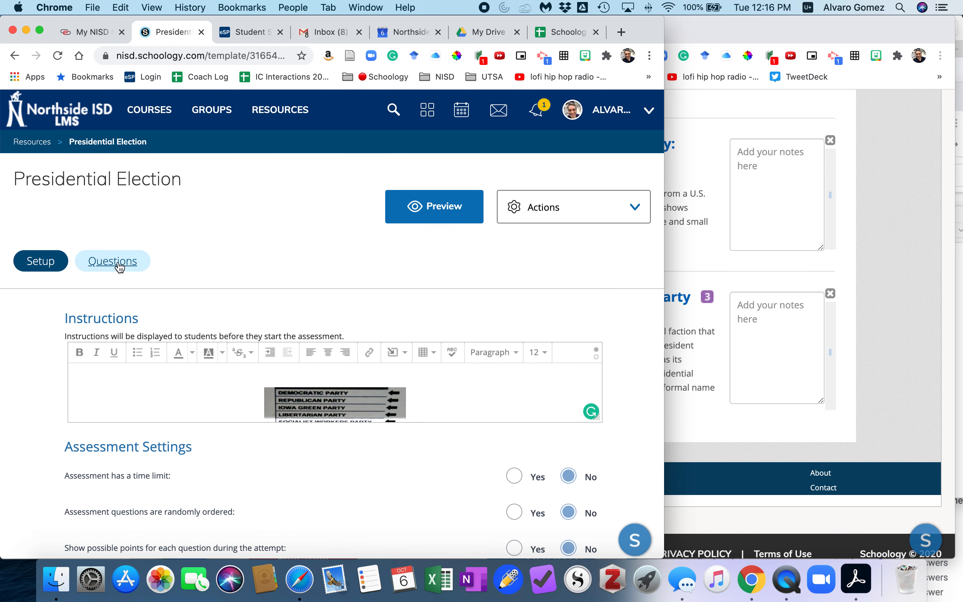
left_click(121, 266)
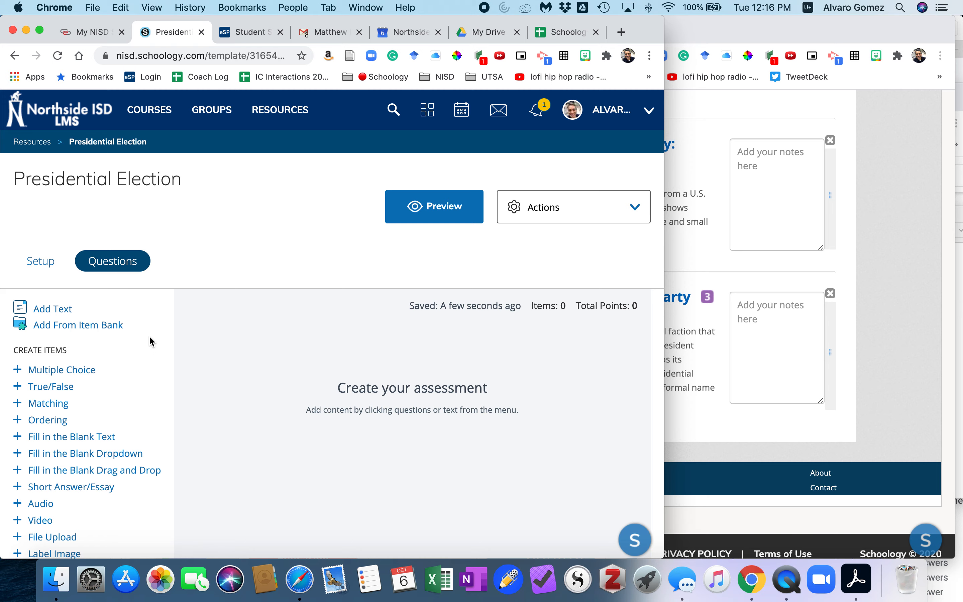
- Switch to the Britannica School window and open the Bull Moose Party article from the Presidential Election resource pack
left_click(695, 248)
scroll(696, 248, "up", 2)
scroll(627, 325, "up", 8)
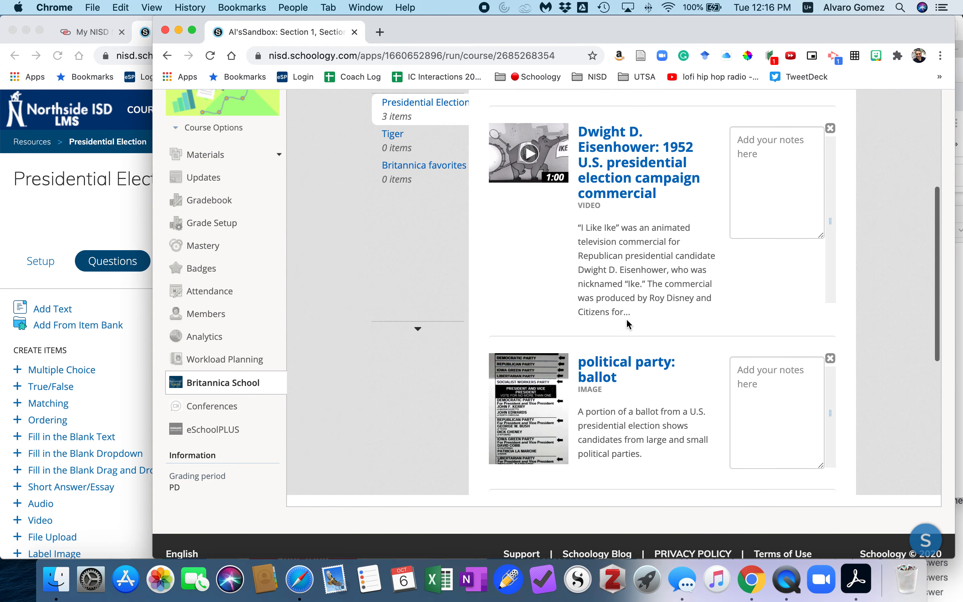
scroll(617, 307, "down", 5)
scroll(625, 344, "down", 3)
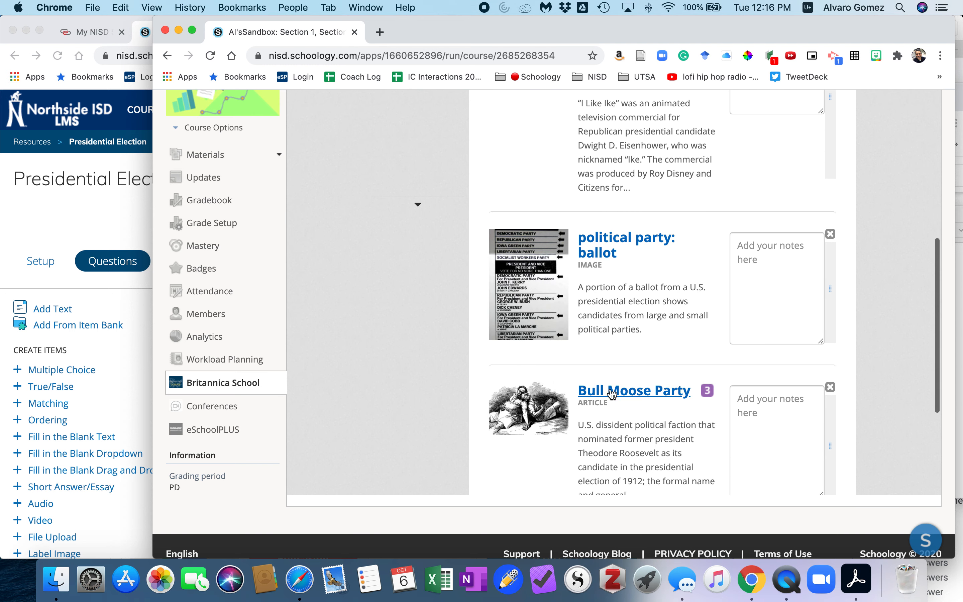
scroll(636, 410, "down", 2)
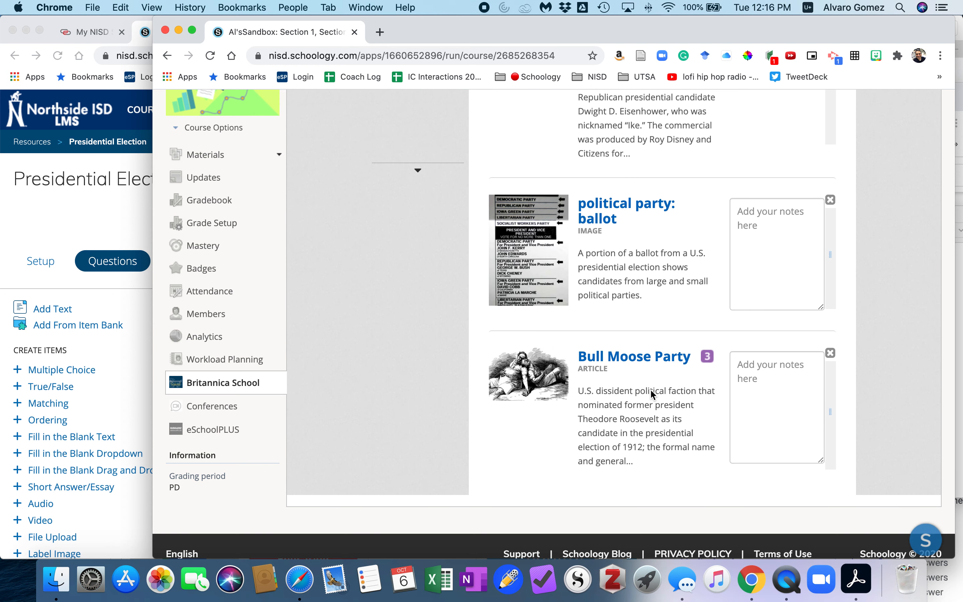
scroll(648, 395, "up", 1)
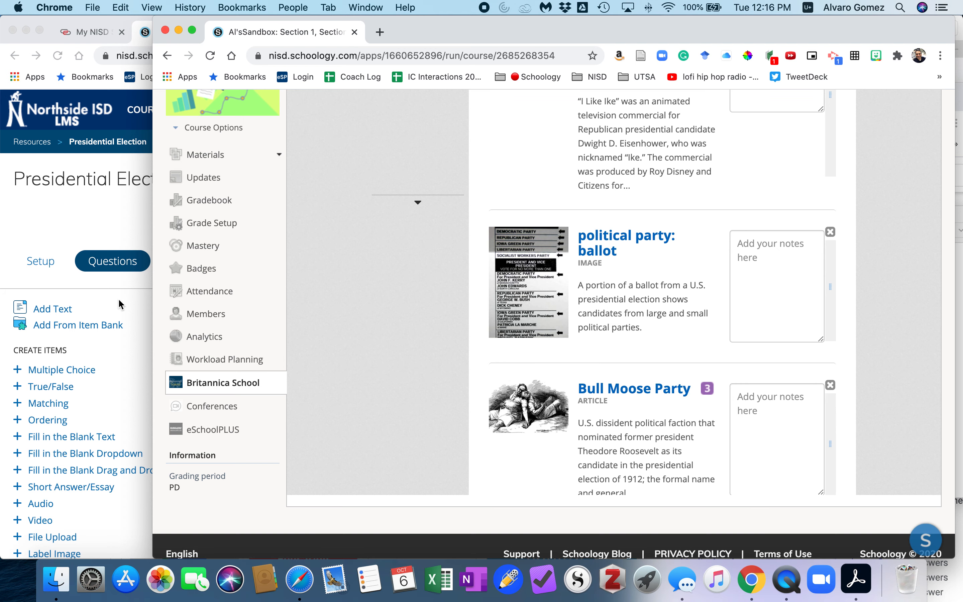
left_click(645, 391)
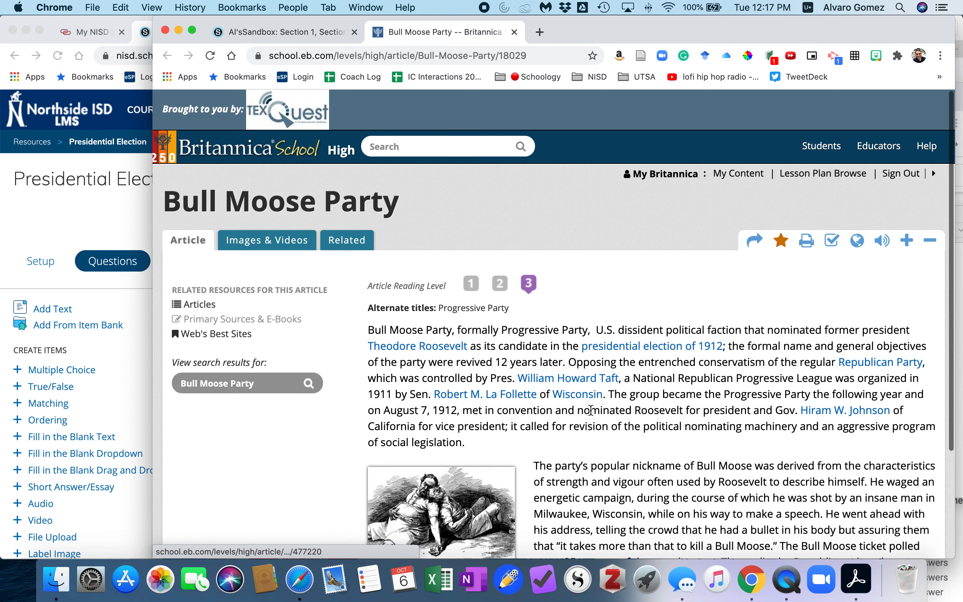
- Copy the full text and illustration of the Bull Moose Party article, down to the EB Editors line
left_click_drag(369, 330, 579, 514)
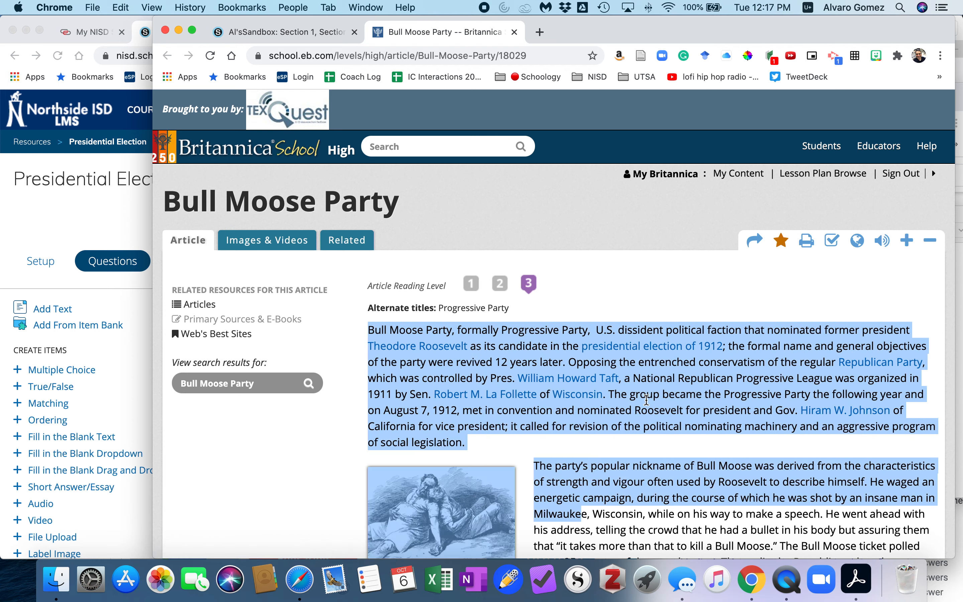
left_click(646, 399)
scroll(694, 394, "down", 4)
scroll(692, 384, "up", 2)
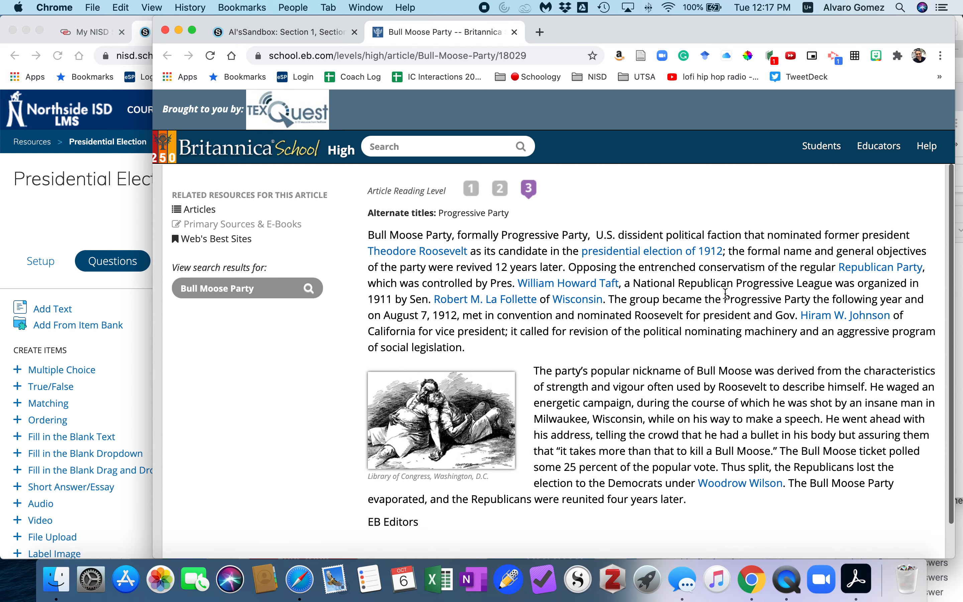
left_click_drag(418, 518, 365, 234)
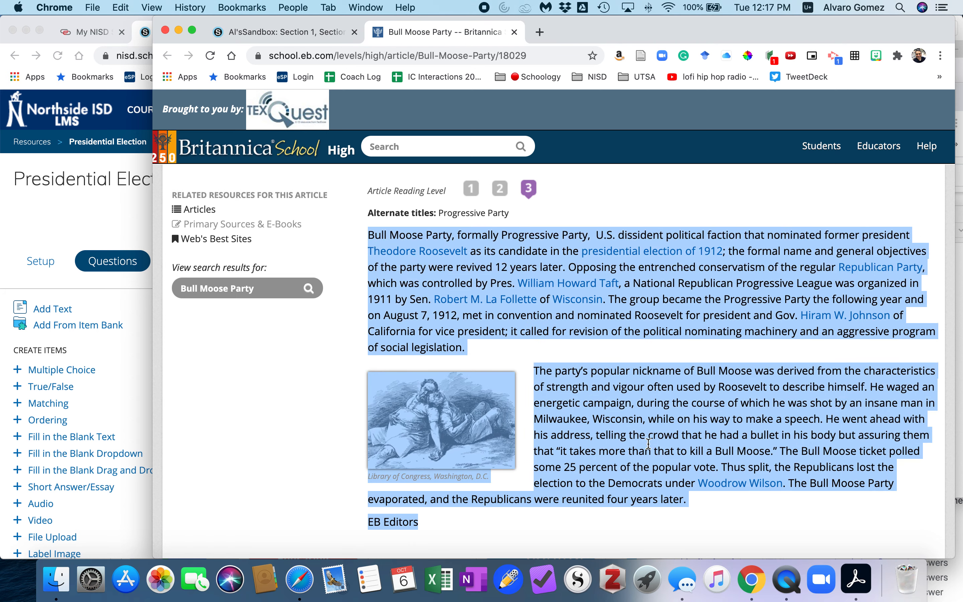
right_click(674, 299)
left_click(433, 329)
left_click(619, 400)
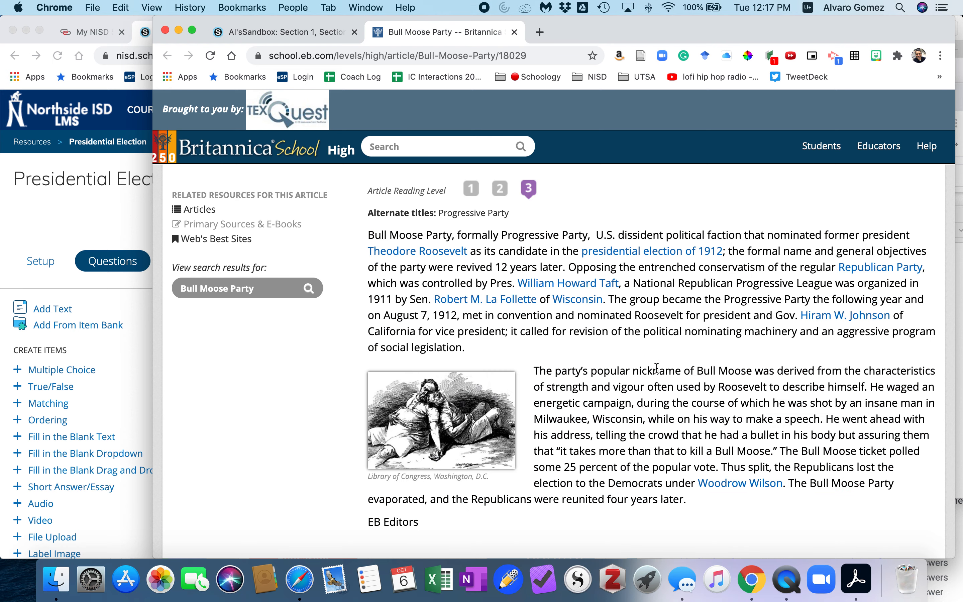
- Switch to the Schoology assessment window, add a text item to the Questions section and paste the copied article into it
left_click(125, 295)
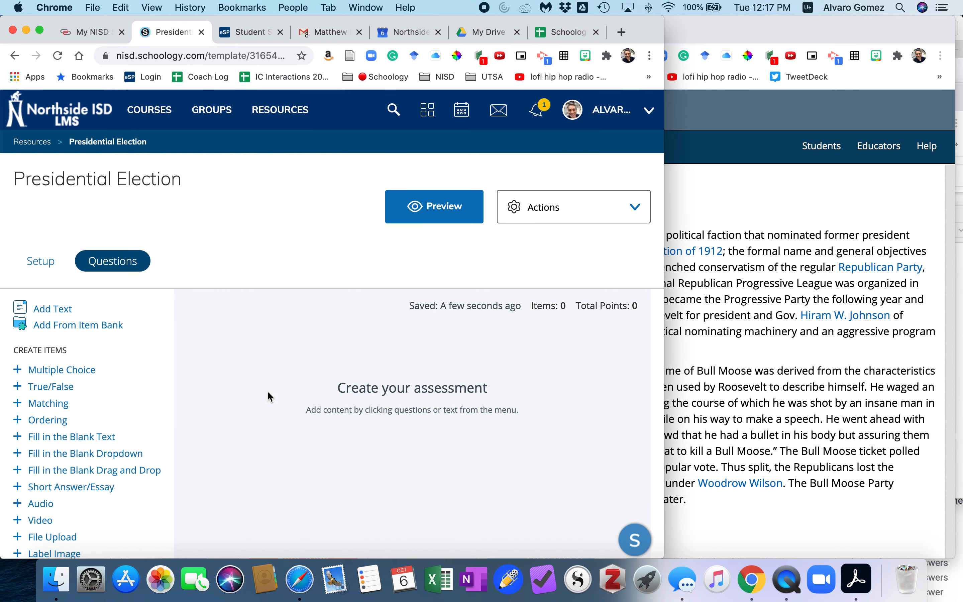
scroll(239, 394, "down", 2)
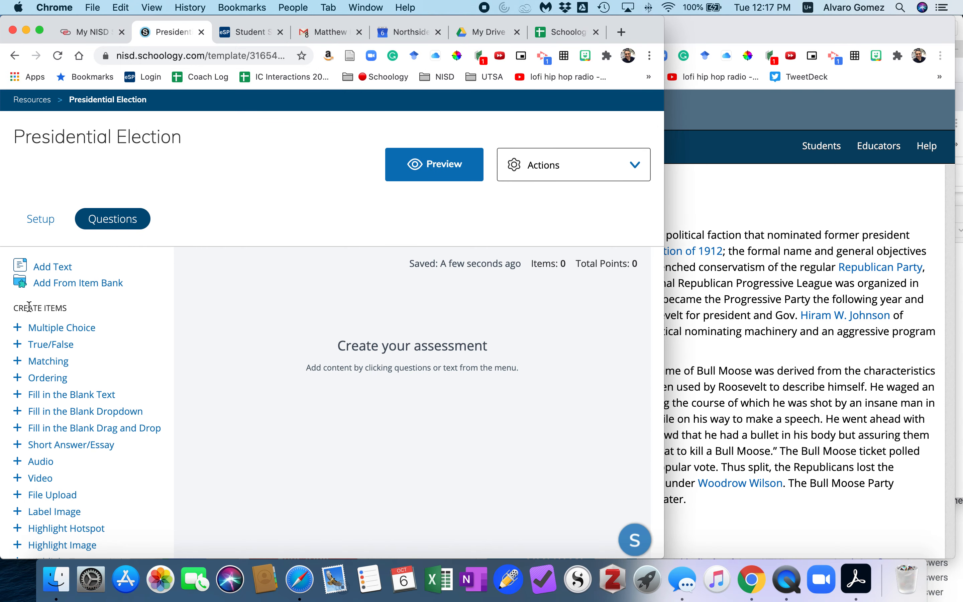
left_click(51, 270)
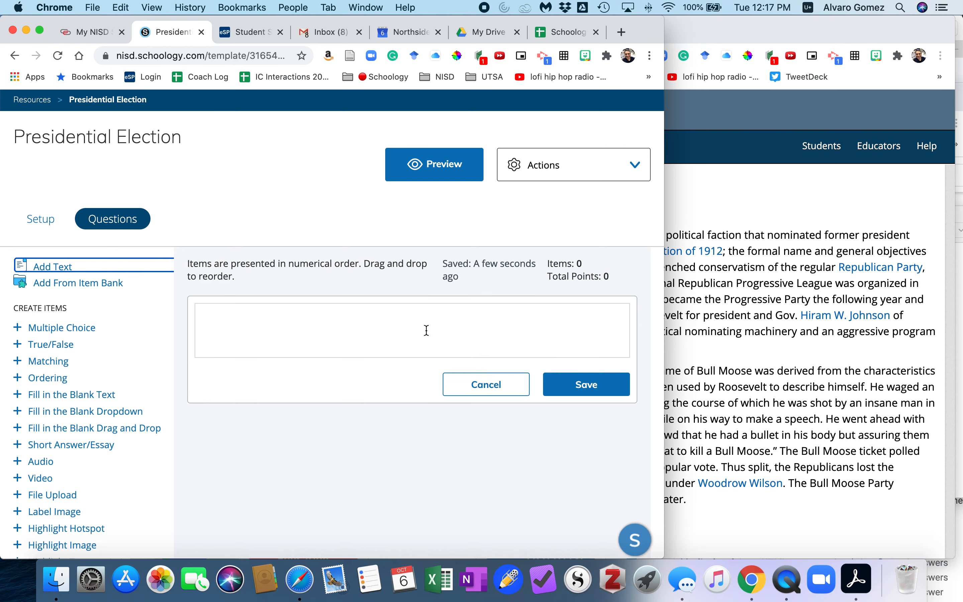
left_click(426, 331)
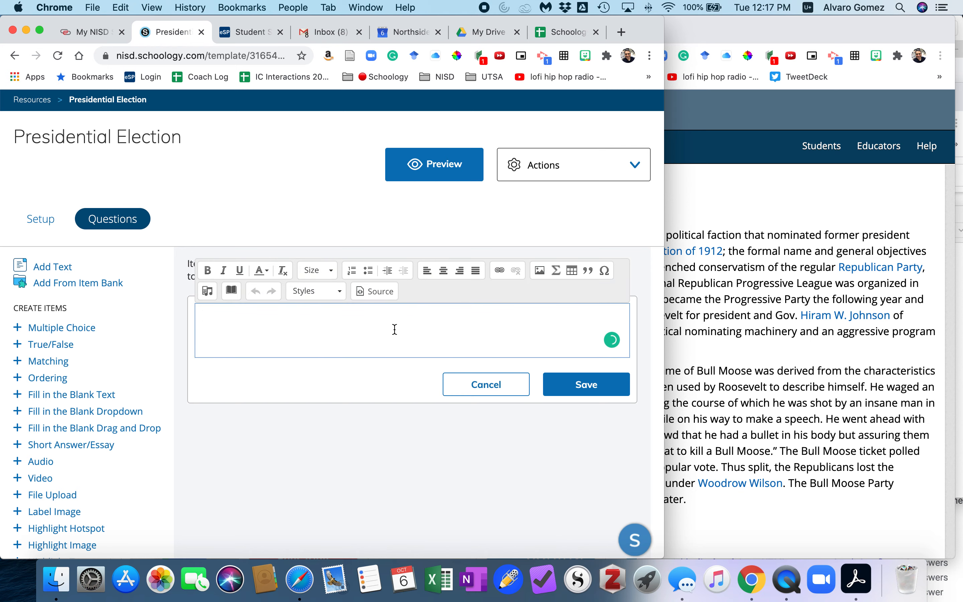
key("cmd+v")
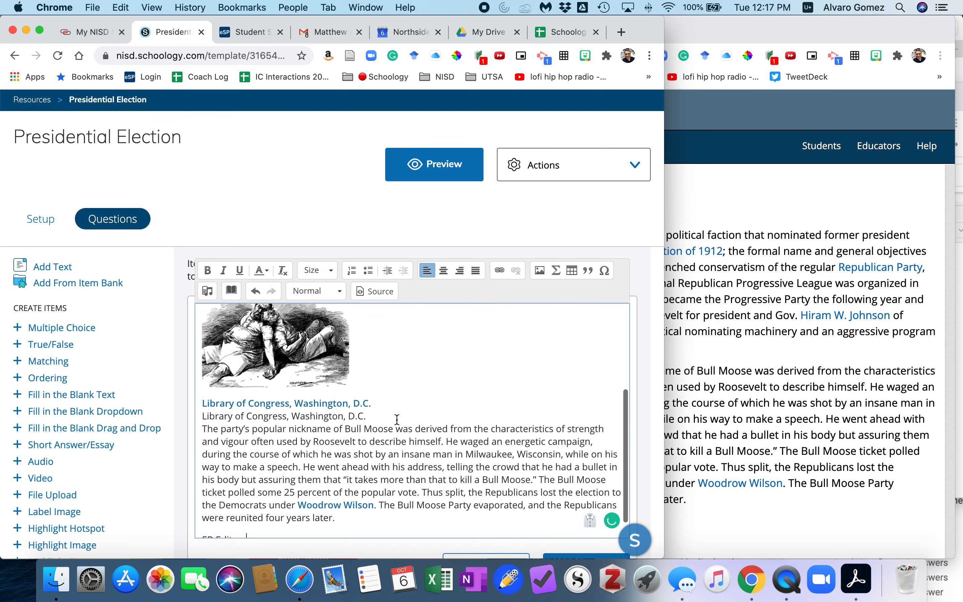
scroll(397, 419, "up", 10)
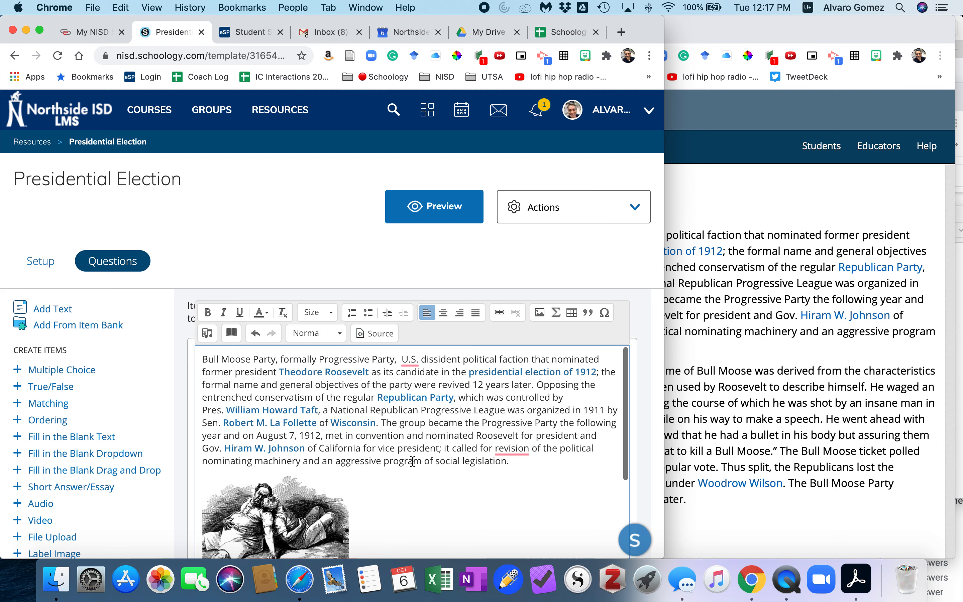
scroll(413, 462, "down", 10)
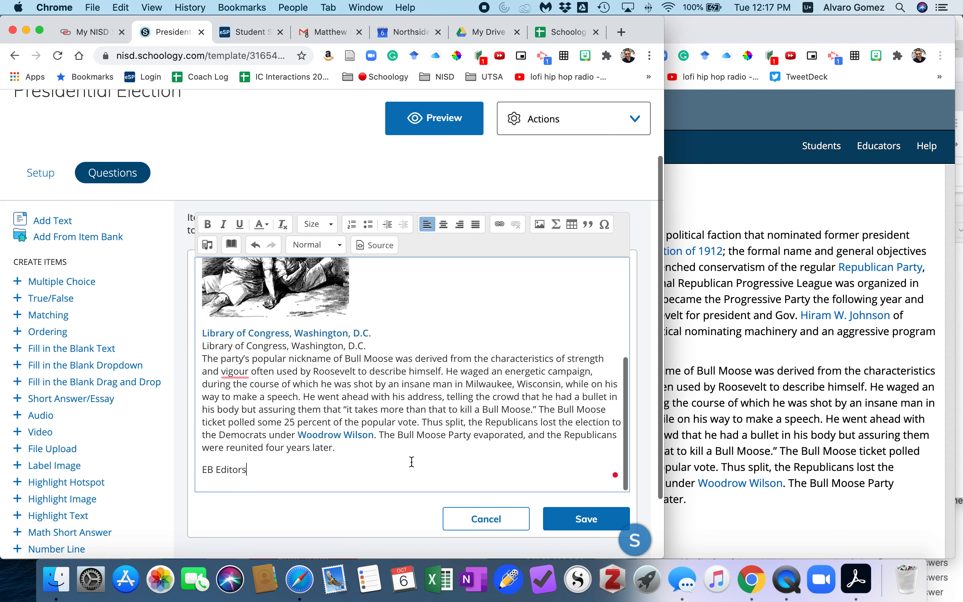
scroll(376, 422, "up", 5)
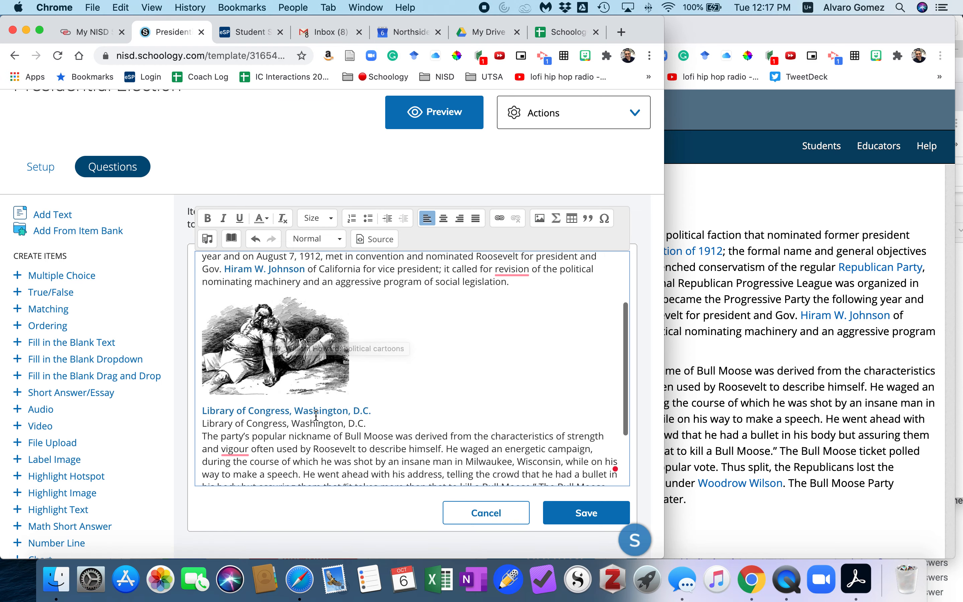
- Compare the pasted passage with the original Britannica article and save the text item
left_click(701, 382)
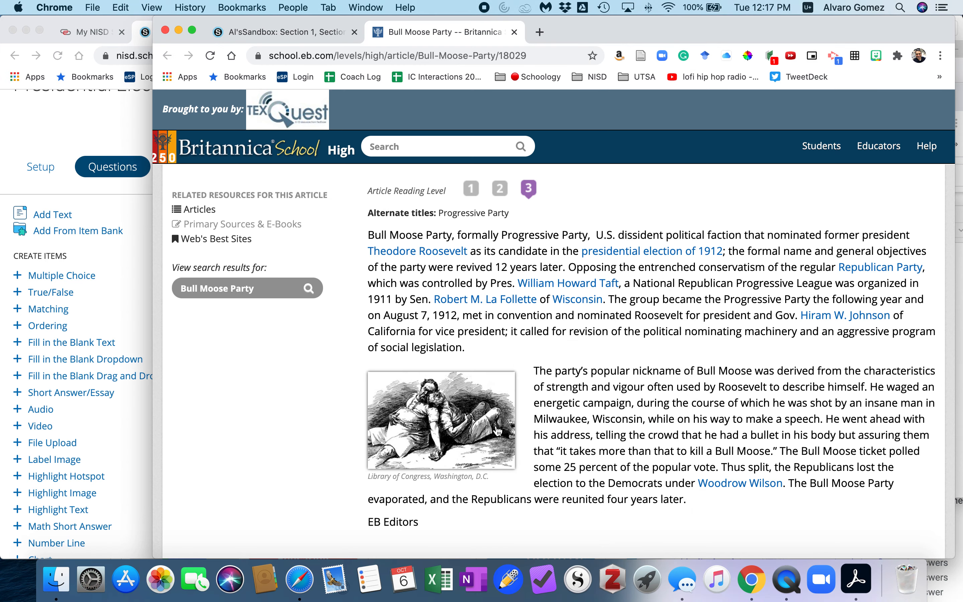
left_click(123, 297)
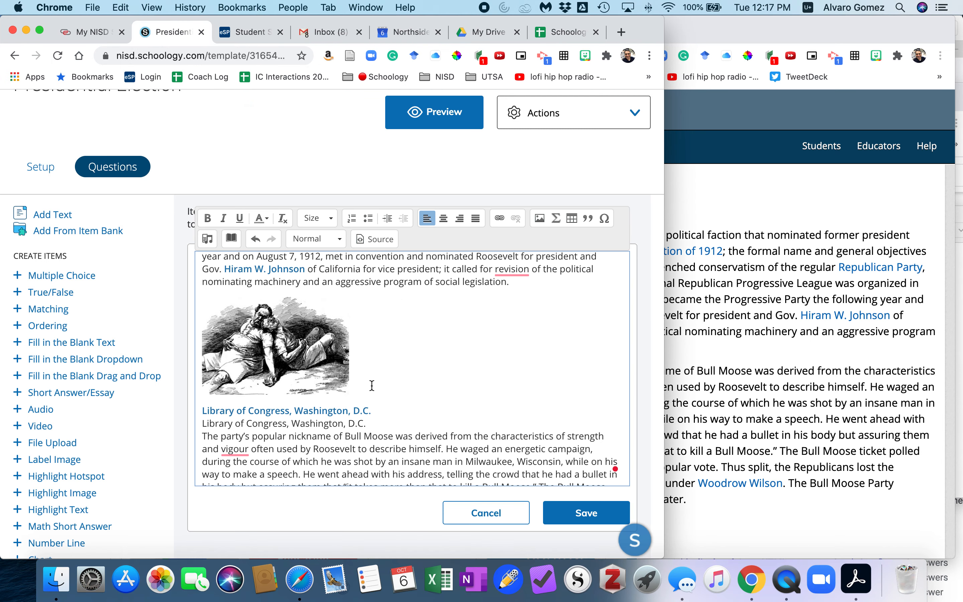
scroll(377, 365, "up", 10)
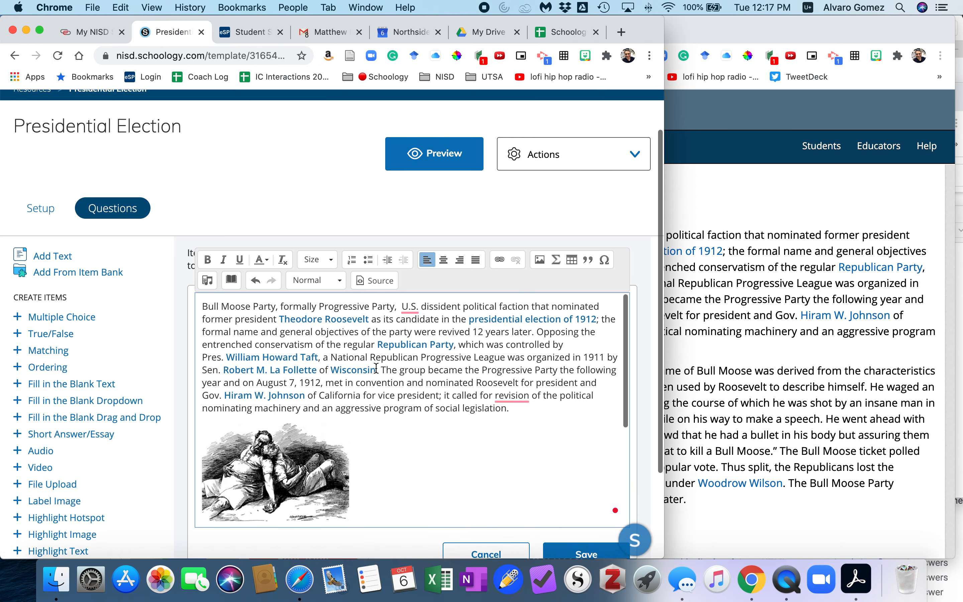
scroll(318, 353, "down", 5)
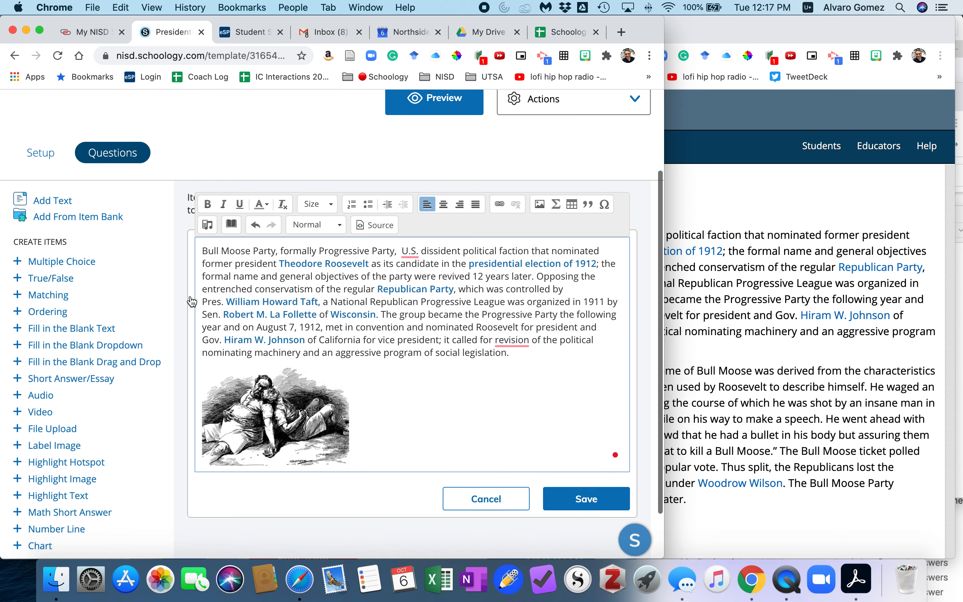
left_click(587, 441)
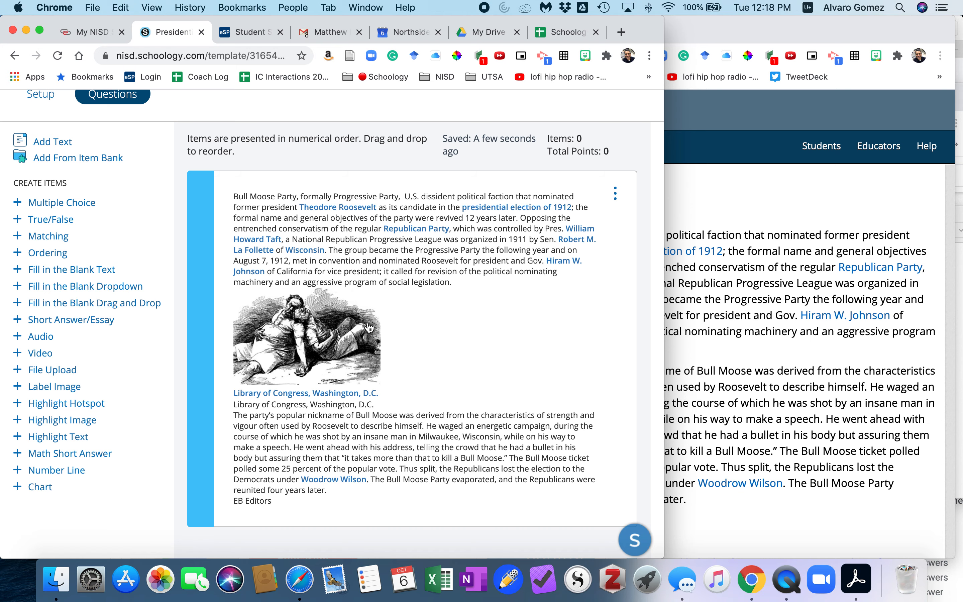
scroll(356, 280, "down", 2)
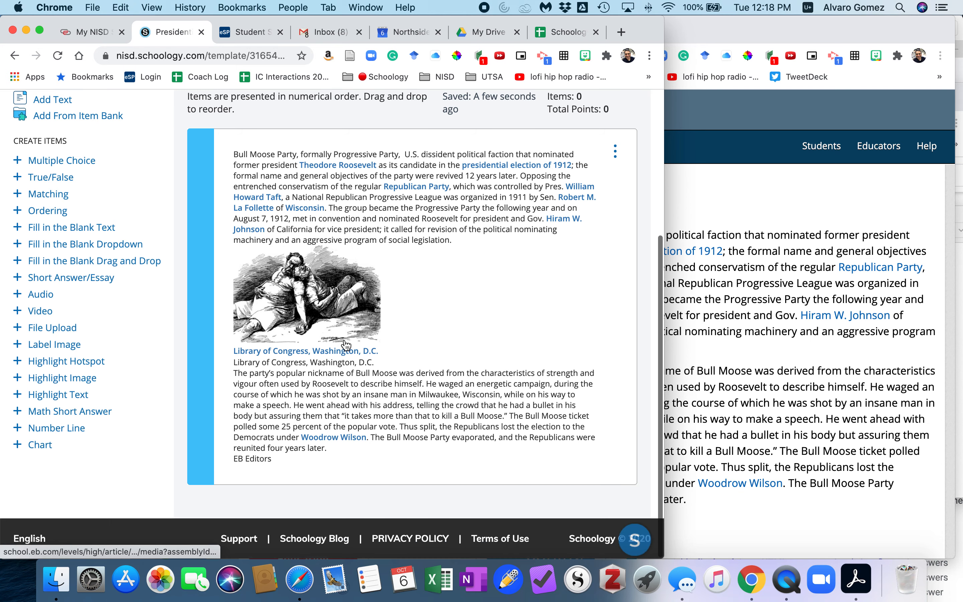
scroll(365, 269, "up", 3)
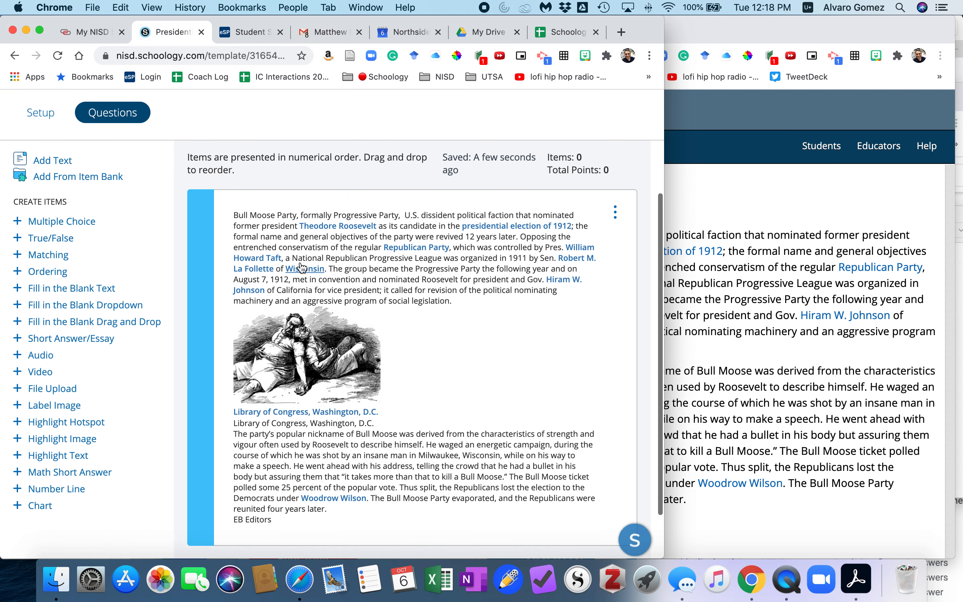
- Close the Bull Moose Party article and open the Dwight D. Eisenhower 1952 campaign commercial video from the resource pack
left_click(761, 368)
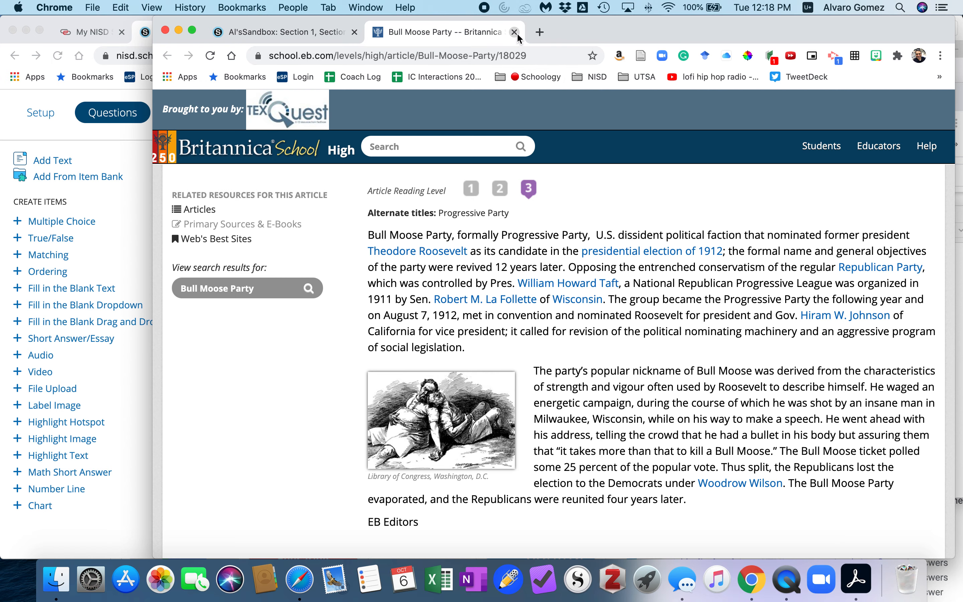
left_click(514, 31)
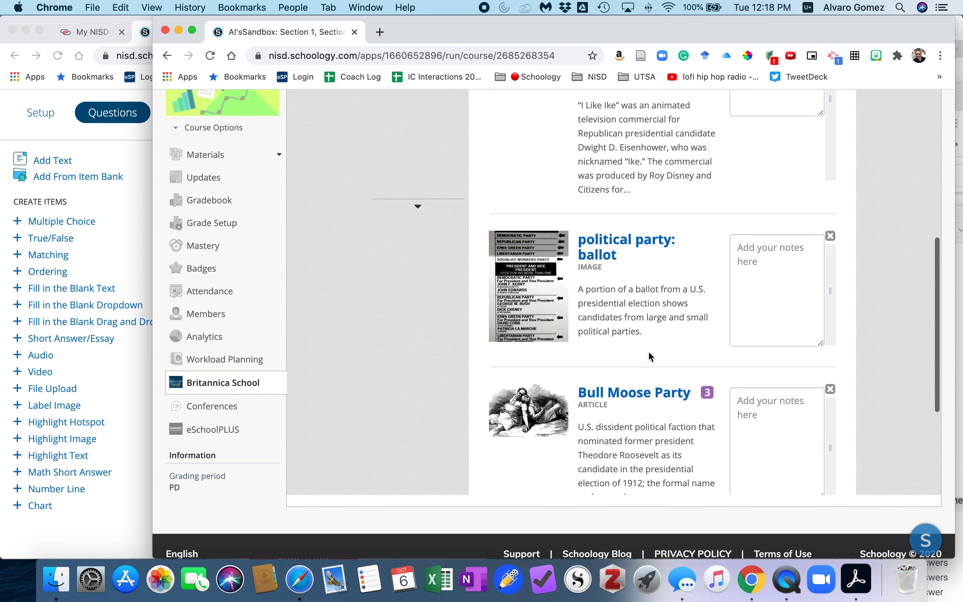
scroll(648, 350, "up", 5)
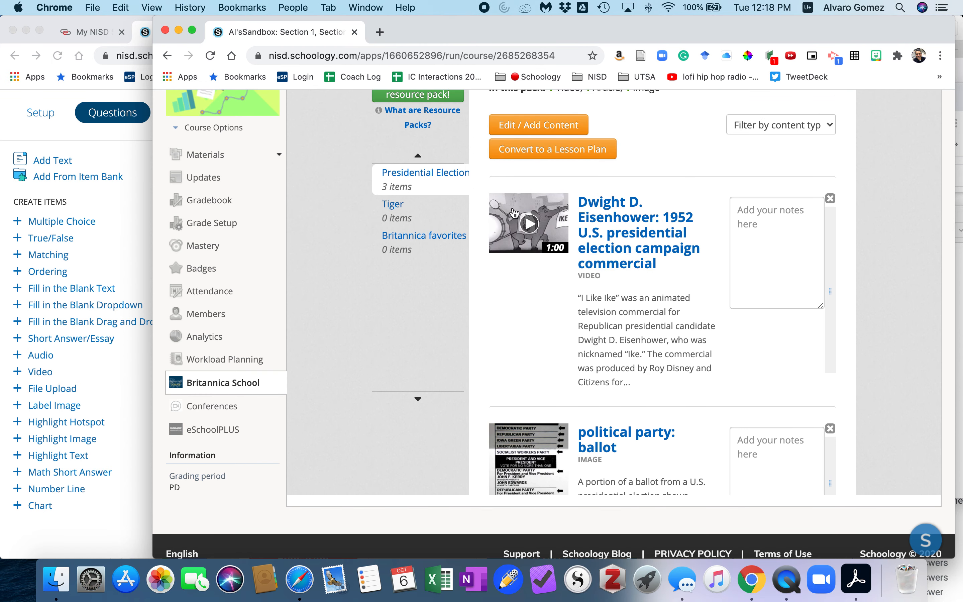
left_click(621, 253)
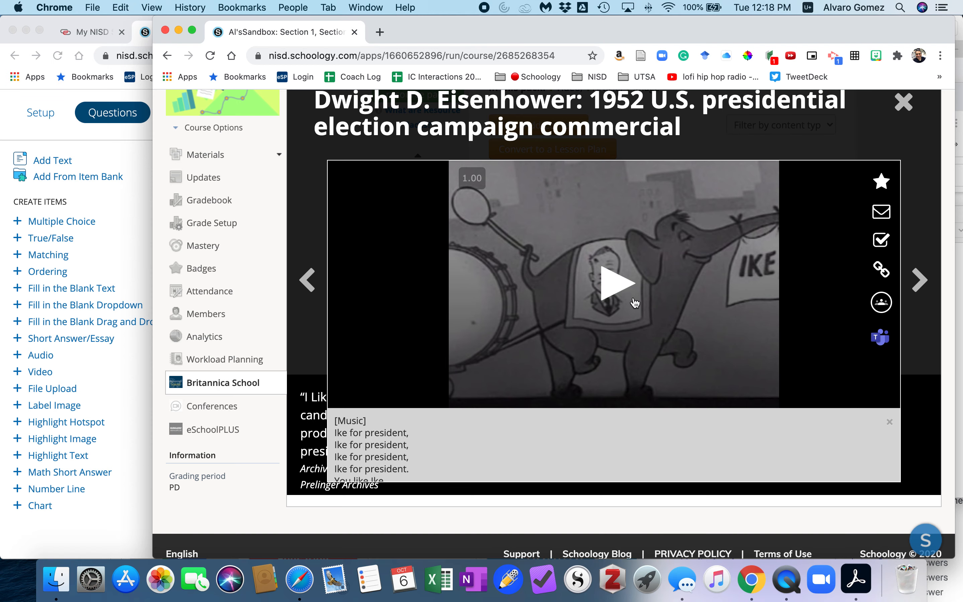
scroll(577, 322, "down", 1)
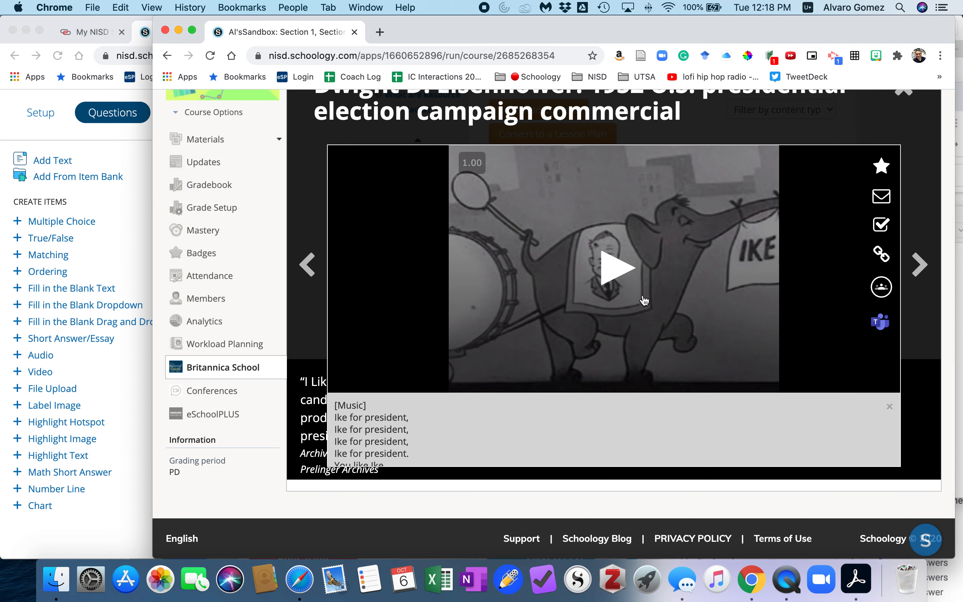
- Play the Eisenhower campaign commercial briefly, pause it and download the video file
left_click(651, 305)
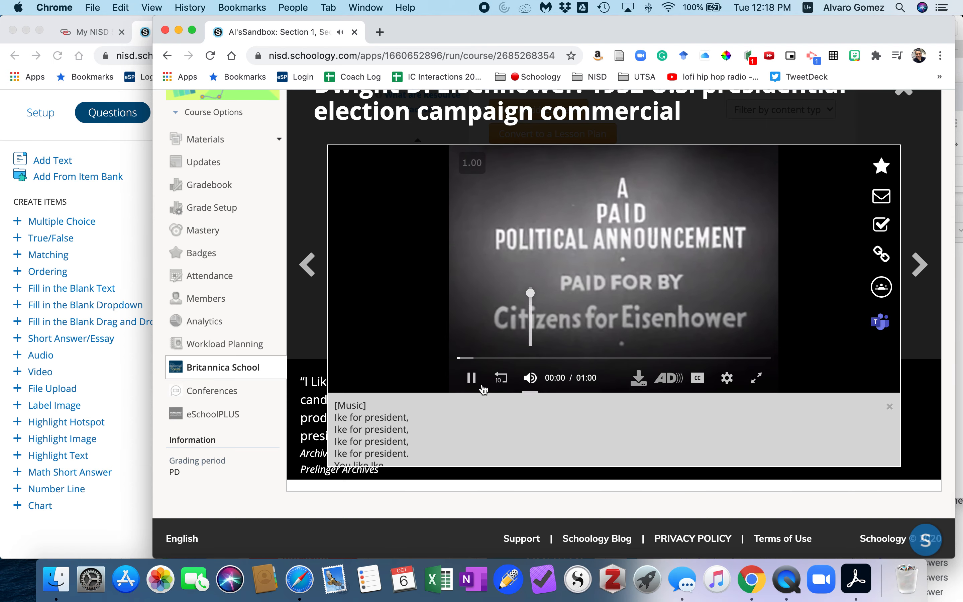
left_click(471, 378)
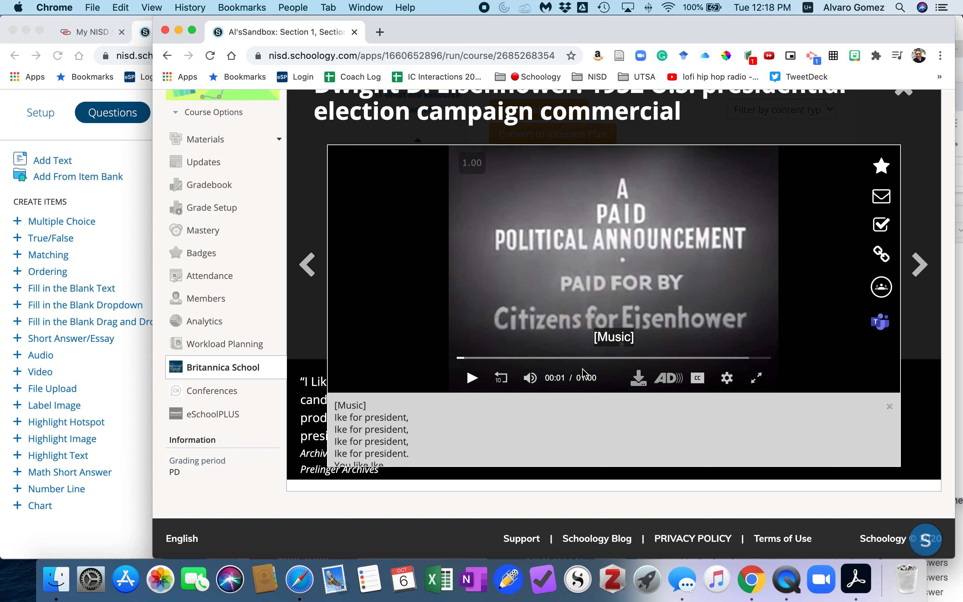
left_click(638, 381)
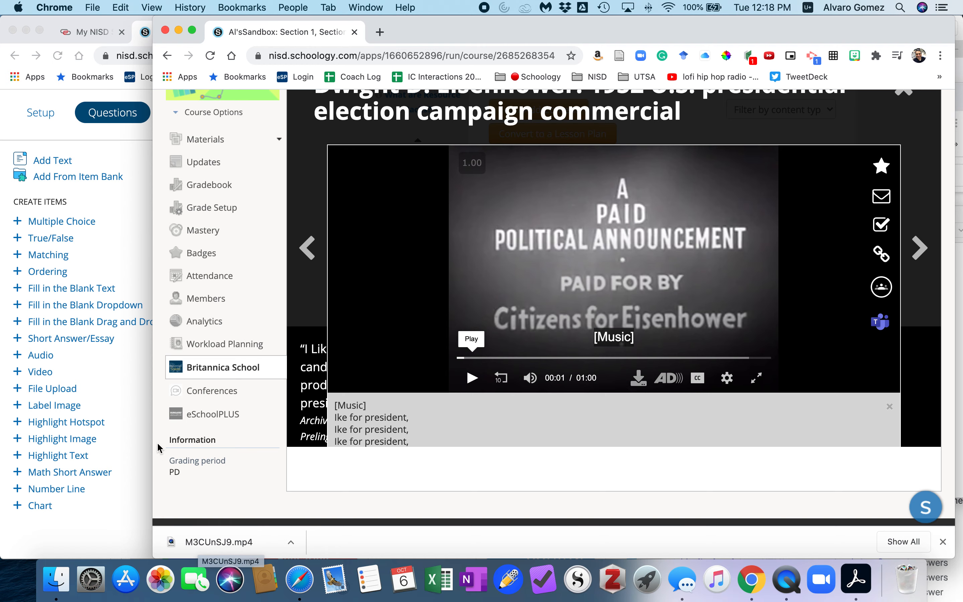
- Return to the assessment window, widen it and add a Multiple Choice question
left_click(117, 376)
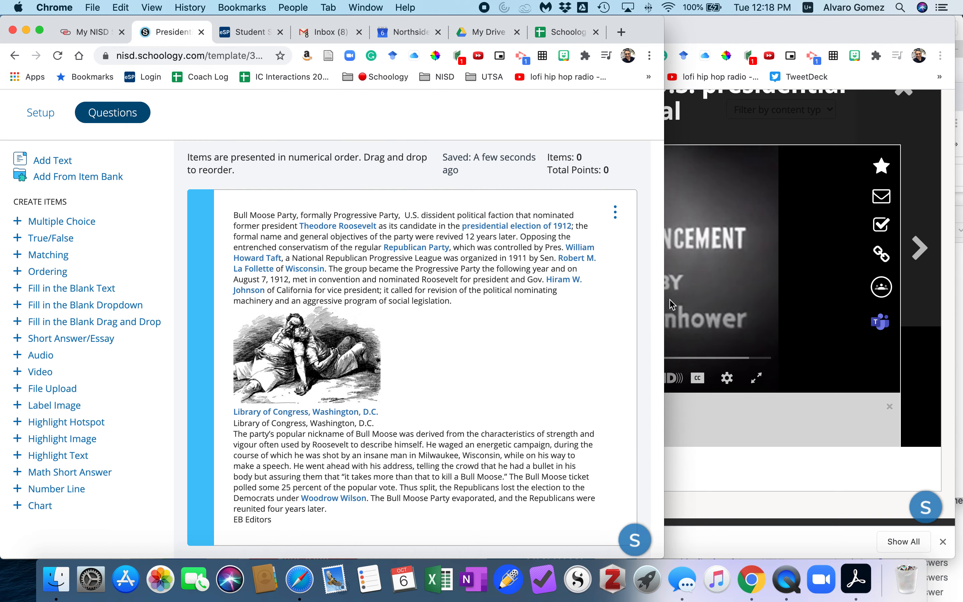
left_click_drag(664, 298, 836, 305)
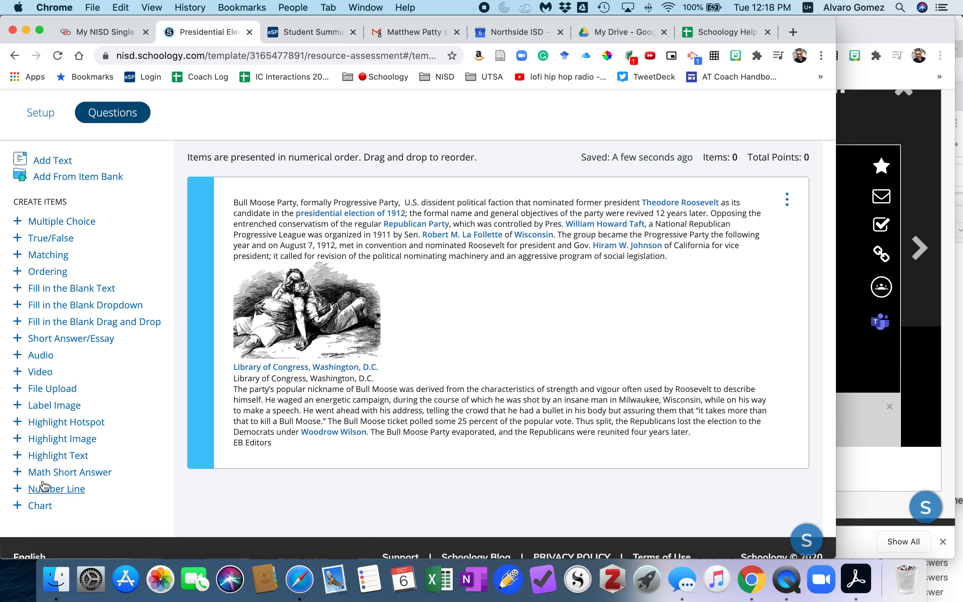
left_click(47, 226)
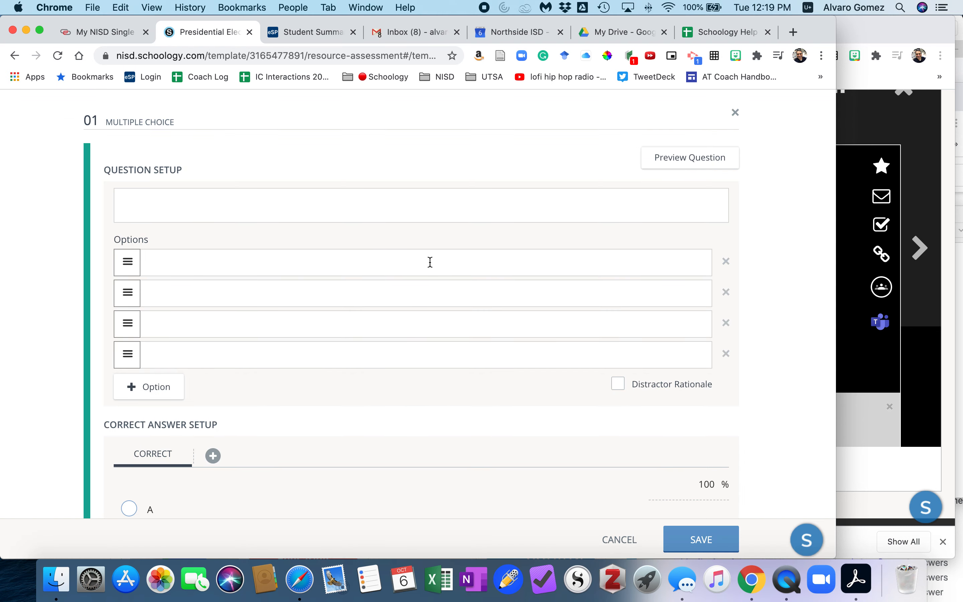
left_click_drag(108, 169, 177, 169)
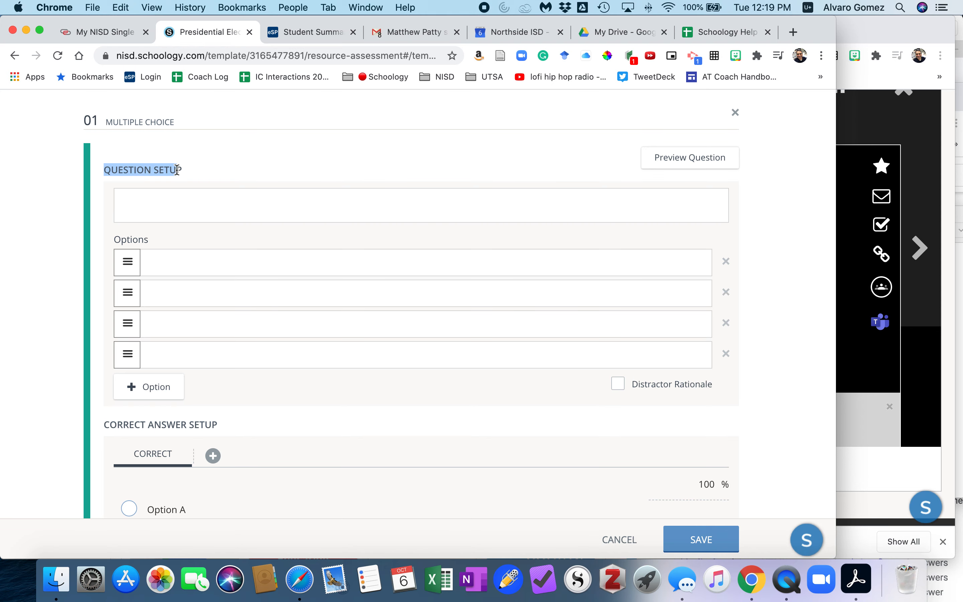
- Open the video upload of the Video Player tool for the multiple choice question's stem
left_click(419, 210)
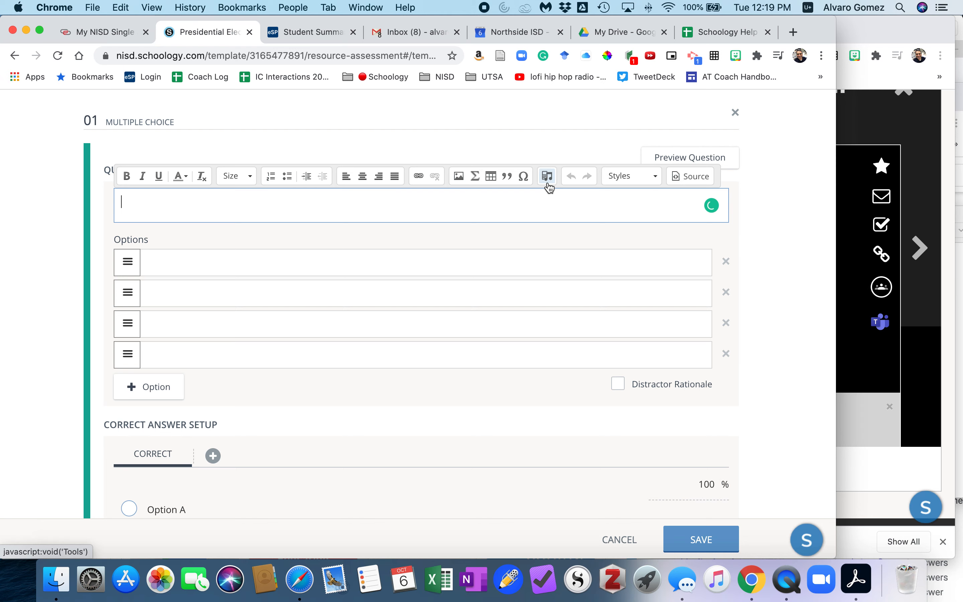
left_click(548, 179)
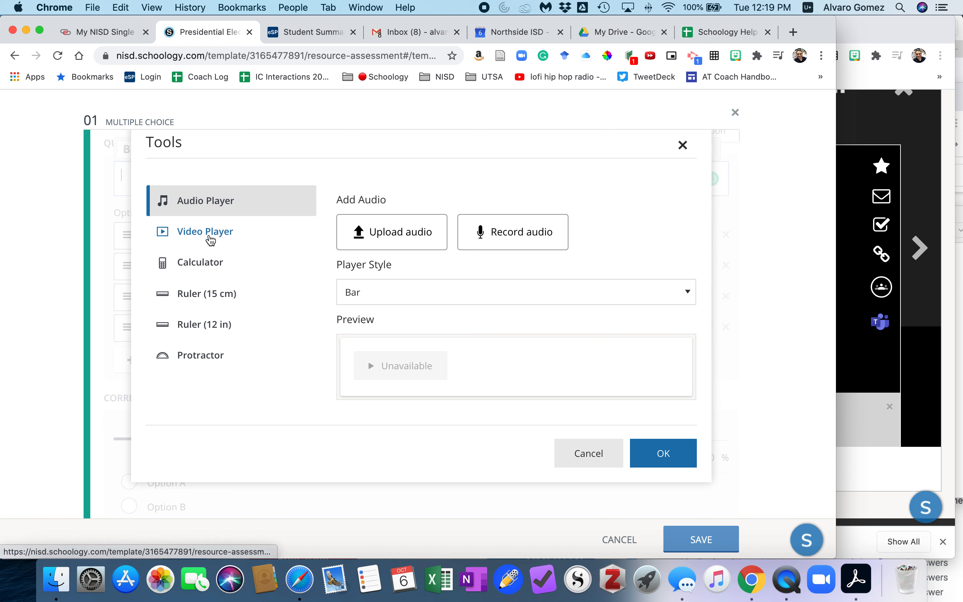
left_click(211, 239)
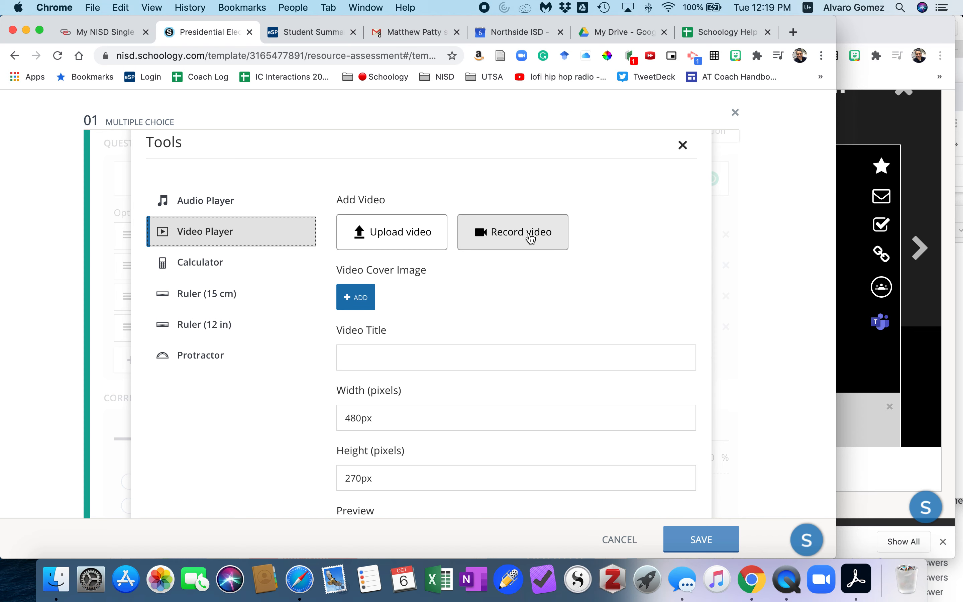
left_click(374, 234)
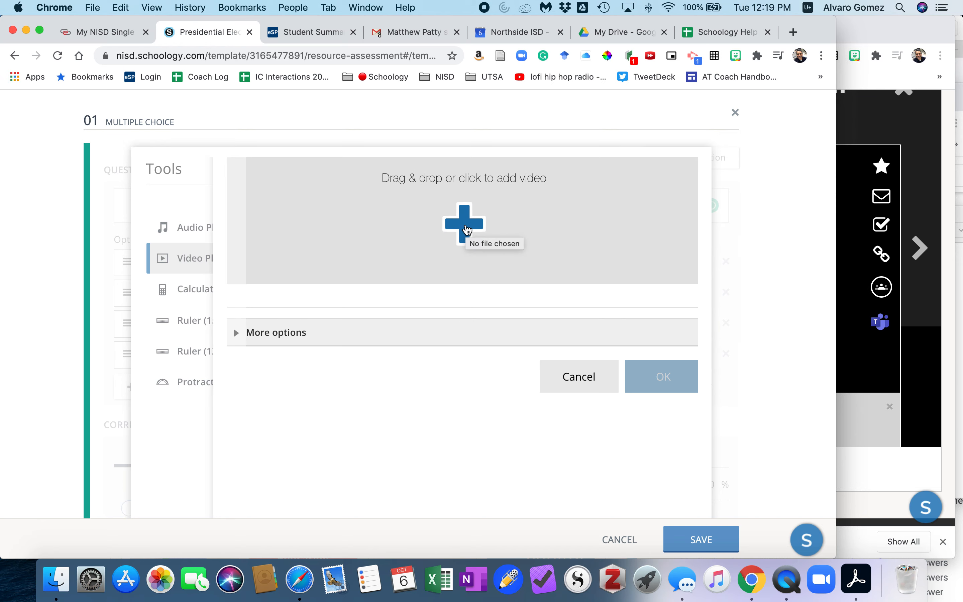
- Upload M3CUnSJ9.mp4 from the Downloads folder as the question's video
left_click(61, 577)
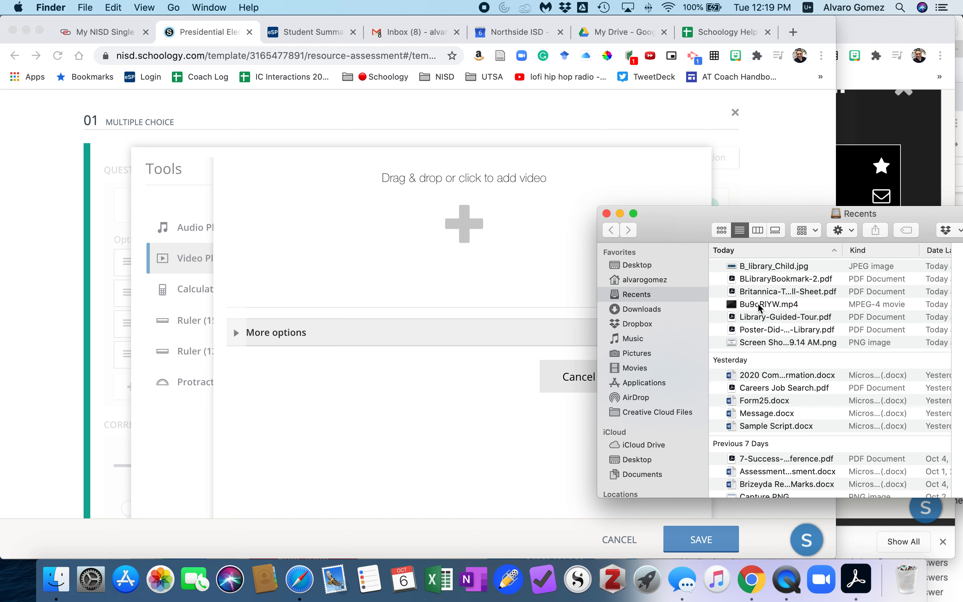
left_click(760, 307)
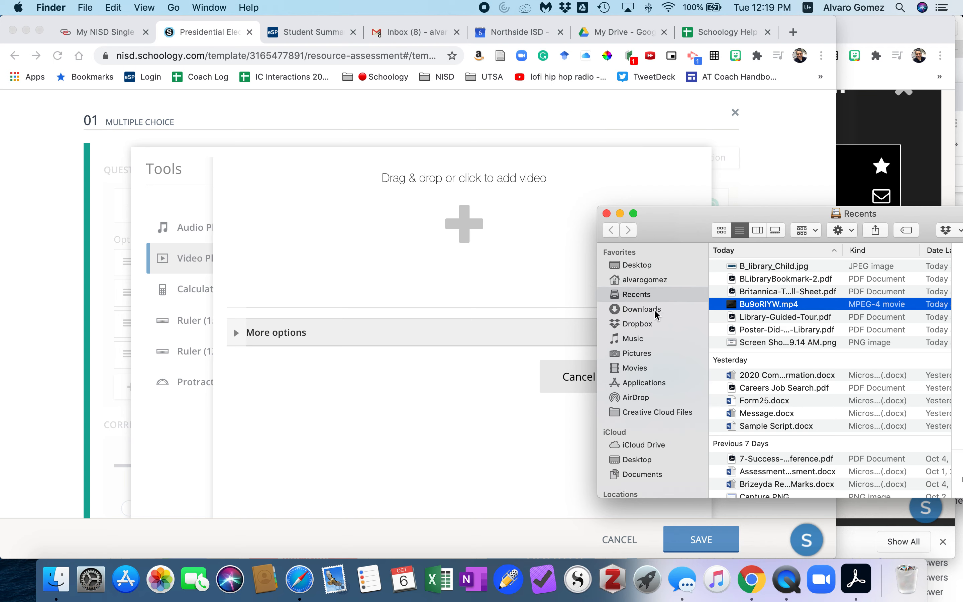
left_click(642, 313)
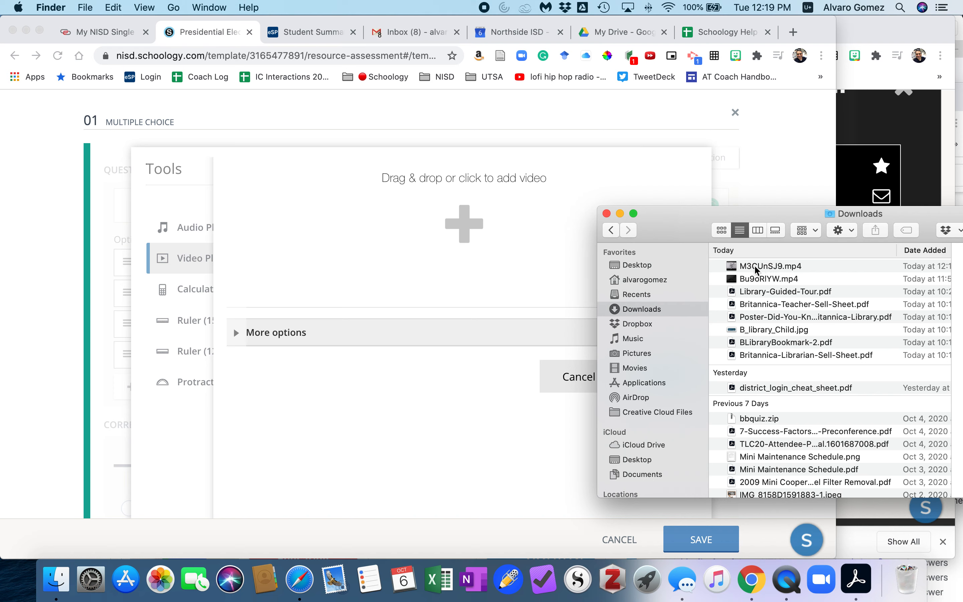
left_click_drag(760, 269, 464, 246)
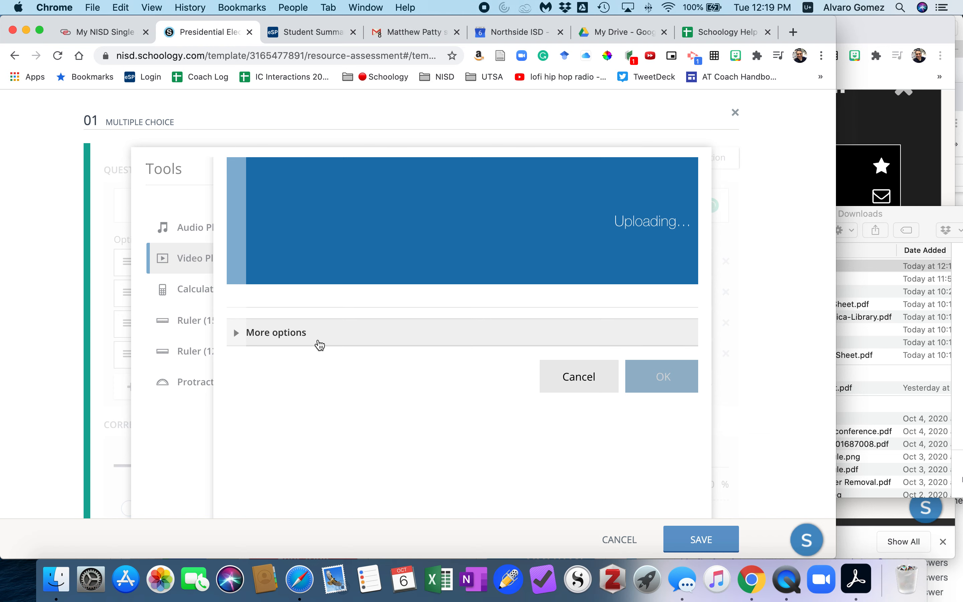
- Expand the additional options to view the uploaded video's source URL, and accept the upload
left_click(262, 338)
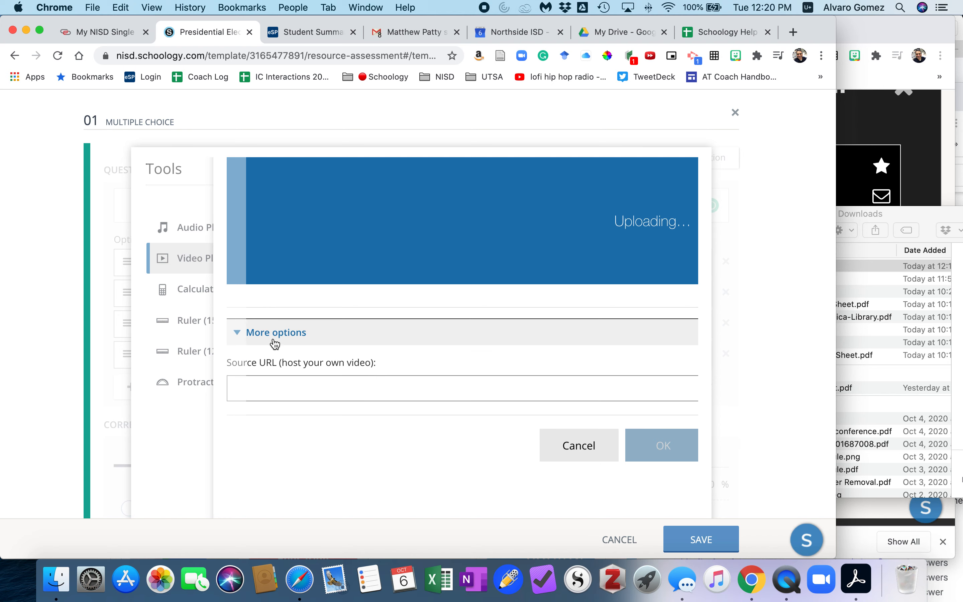
scroll(327, 347, "down", 1)
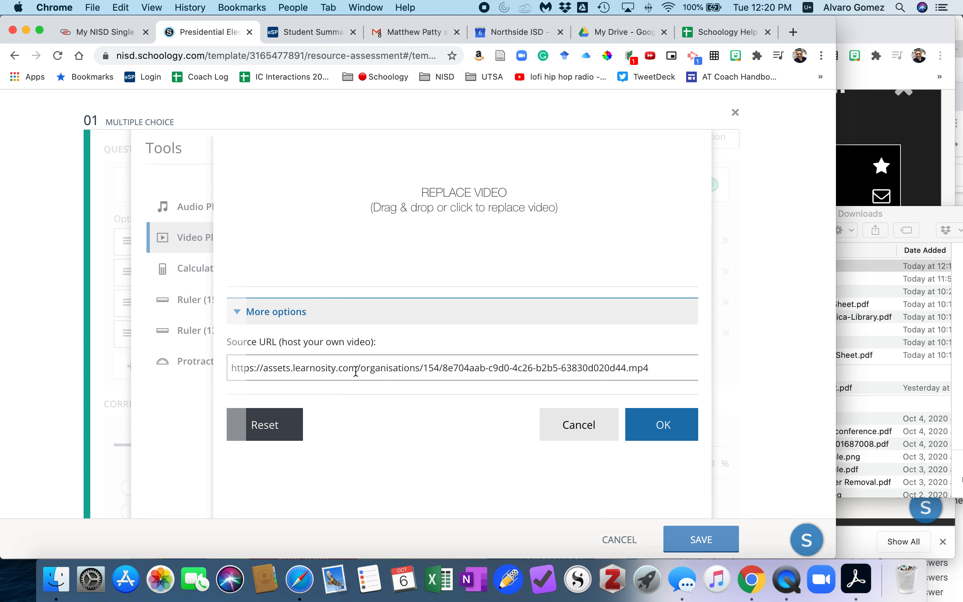
scroll(415, 305, "up", 1)
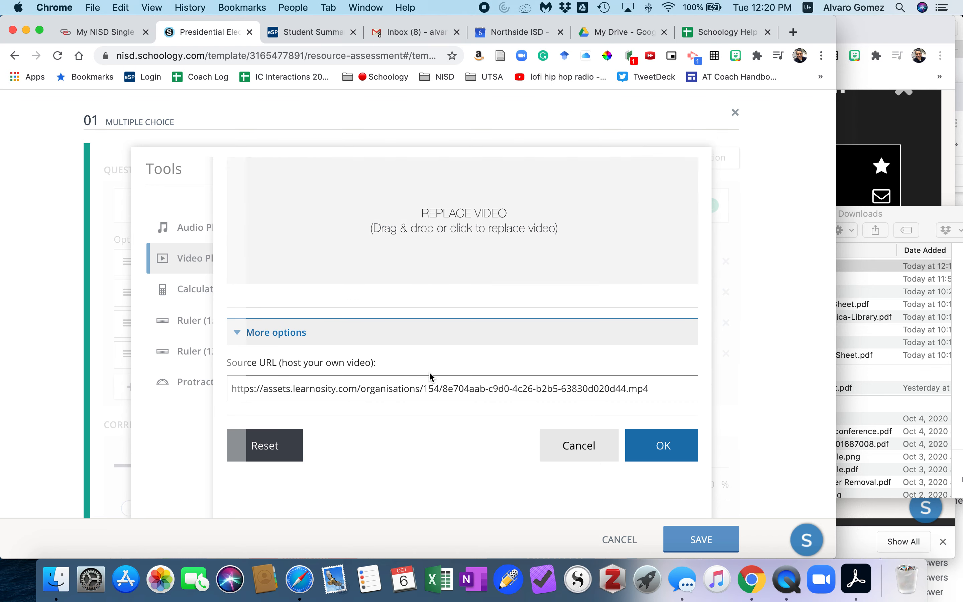
scroll(431, 376, "down", 8)
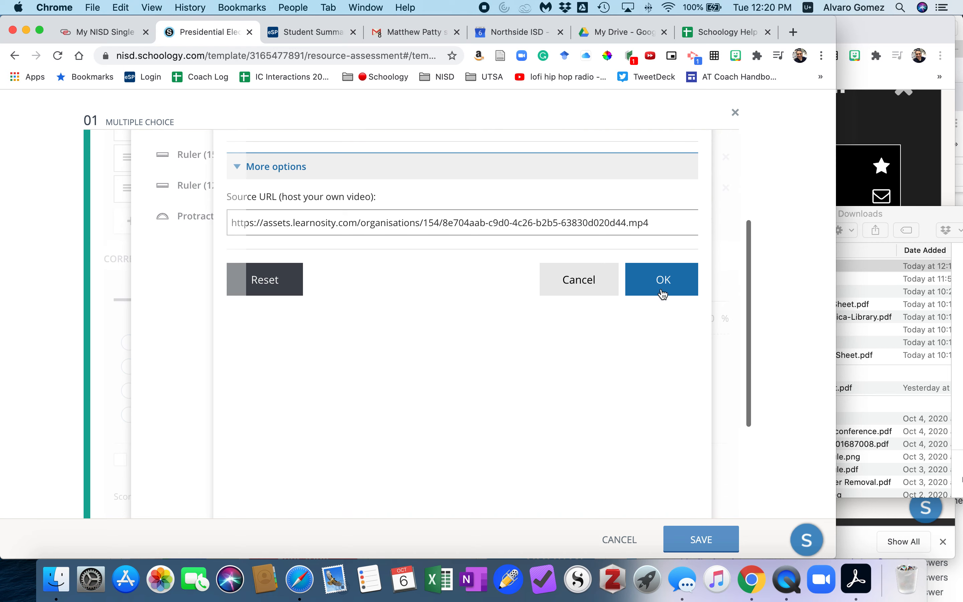
left_click(665, 281)
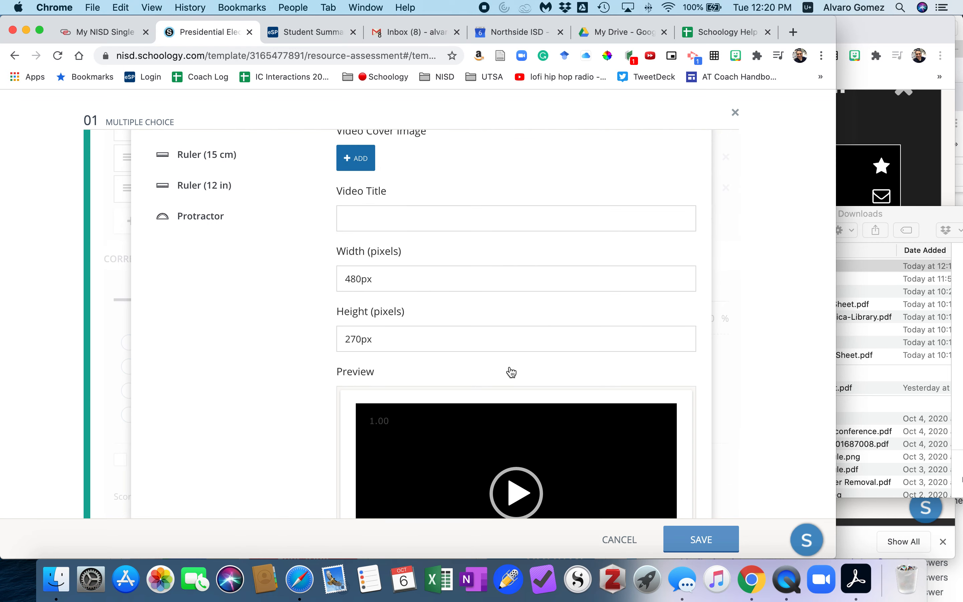
- Play the uploaded campaign commercial briefly in the video player preview and pause it
scroll(481, 365, "down", 5)
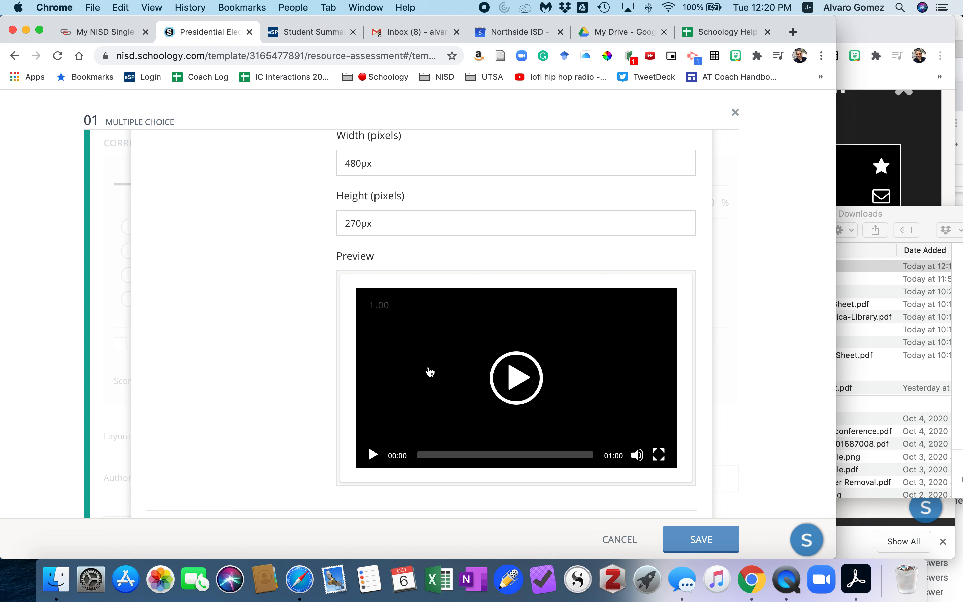
left_click(523, 382)
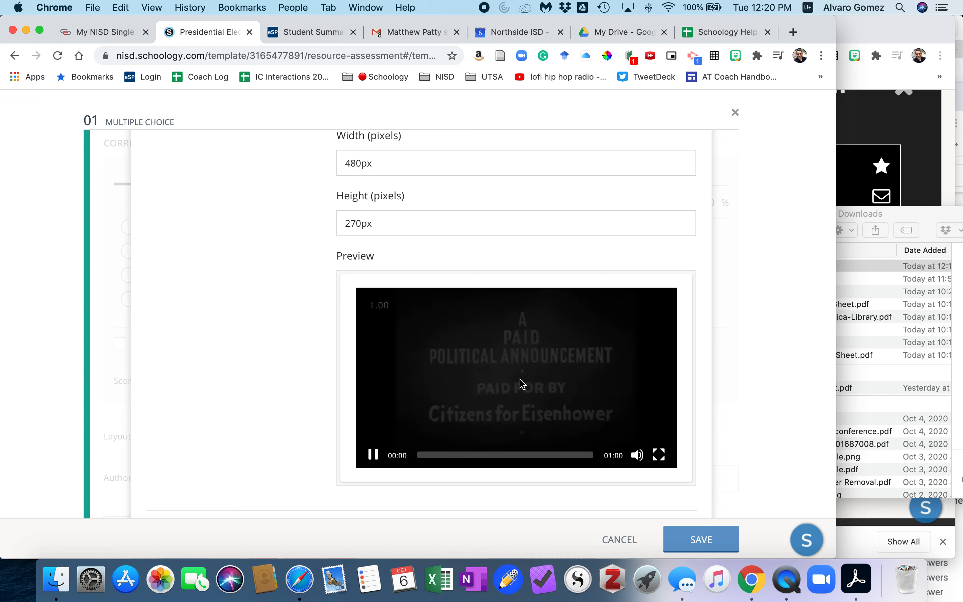
left_click(373, 455)
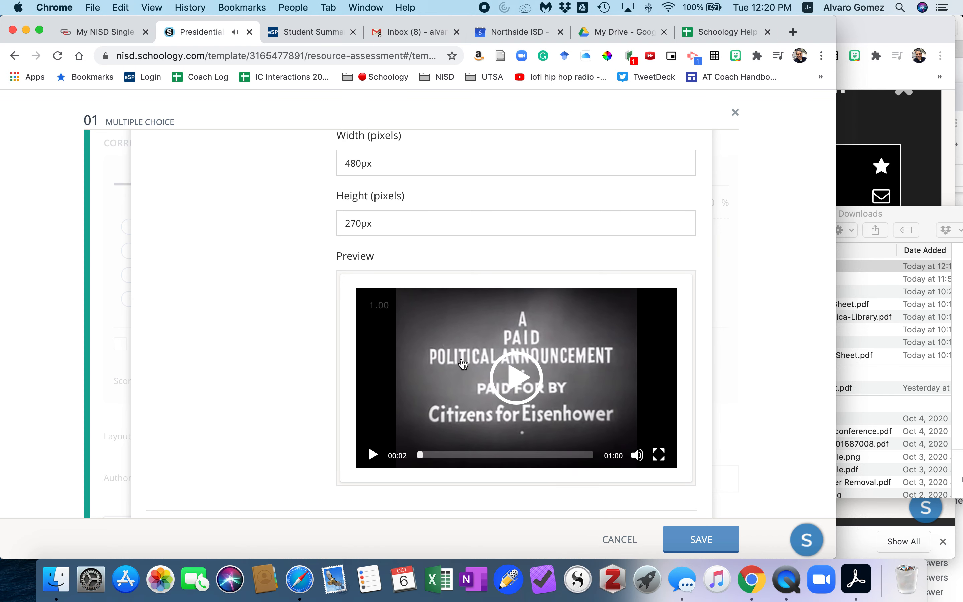
- Review the cover image, title, width and height settings and insert the video player into the question stem
scroll(457, 366, "up", 5)
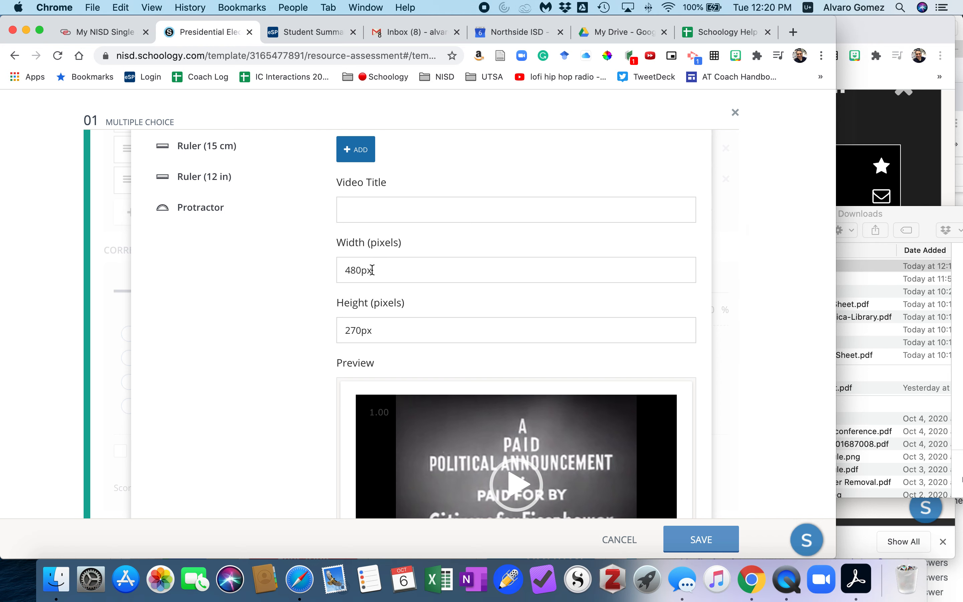
scroll(455, 348, "down", 3)
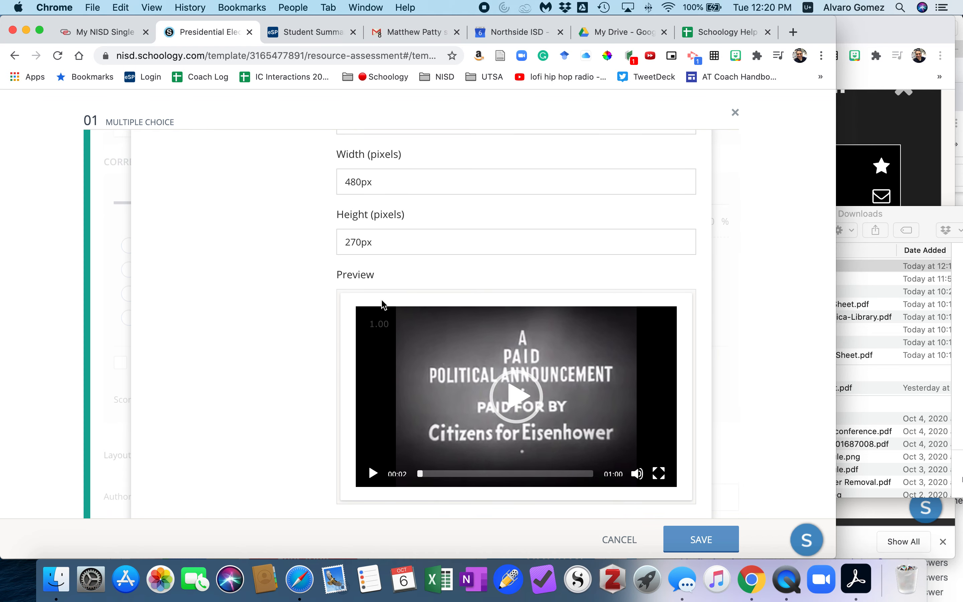
scroll(454, 336, "up", 5)
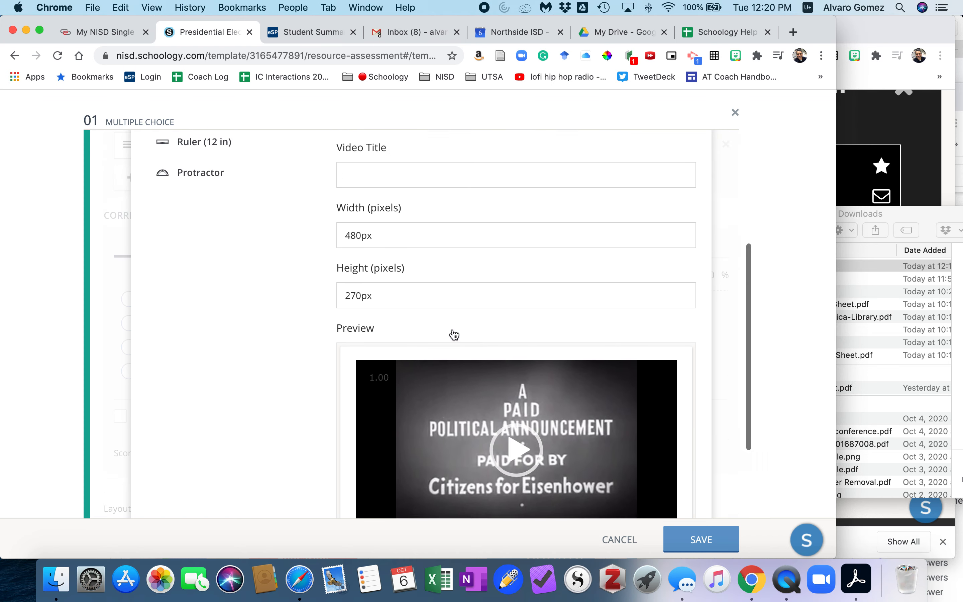
left_click(412, 283)
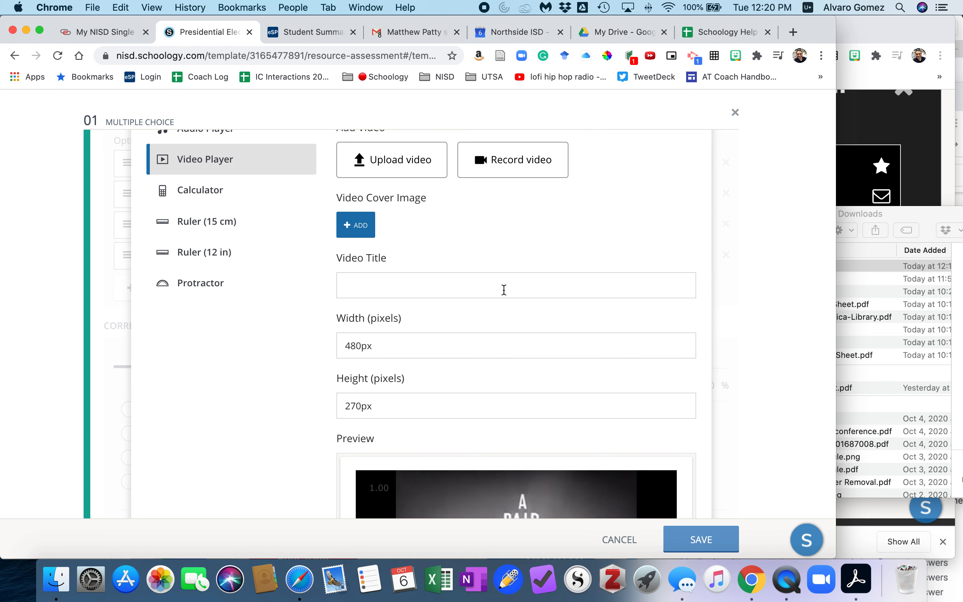
scroll(504, 290, "up", 3)
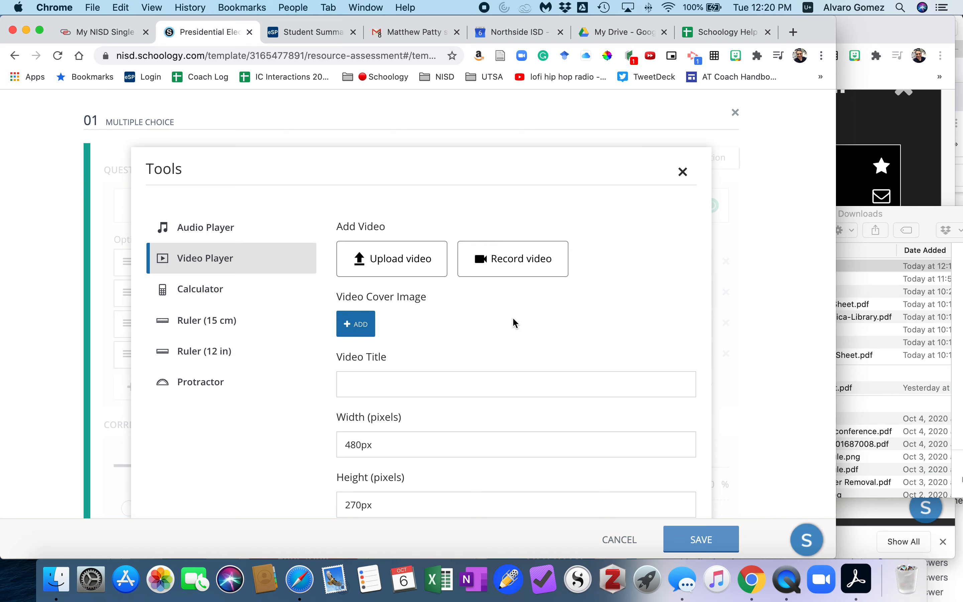
scroll(513, 318, "down", 5)
scroll(513, 322, "down", 2)
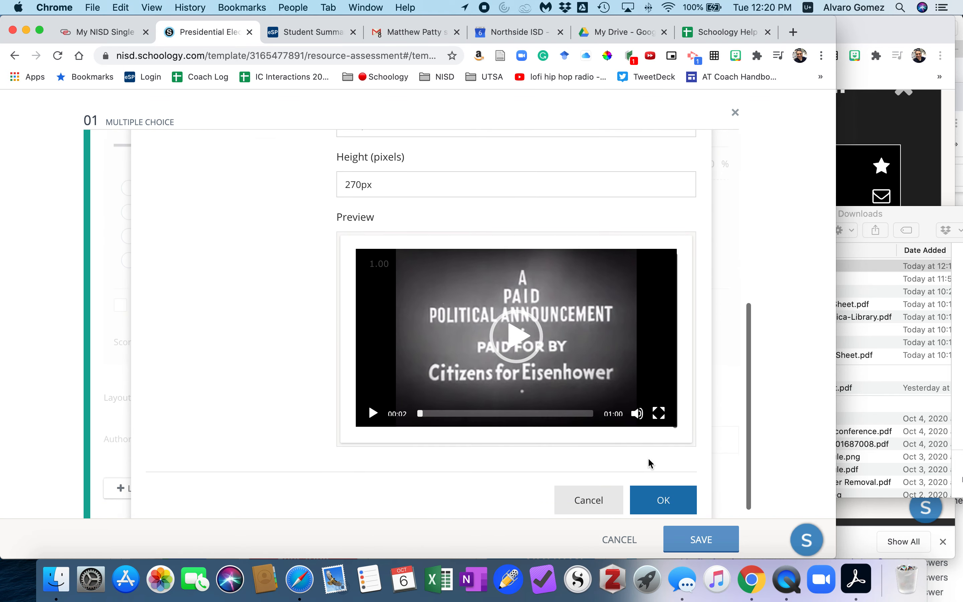
left_click(671, 503)
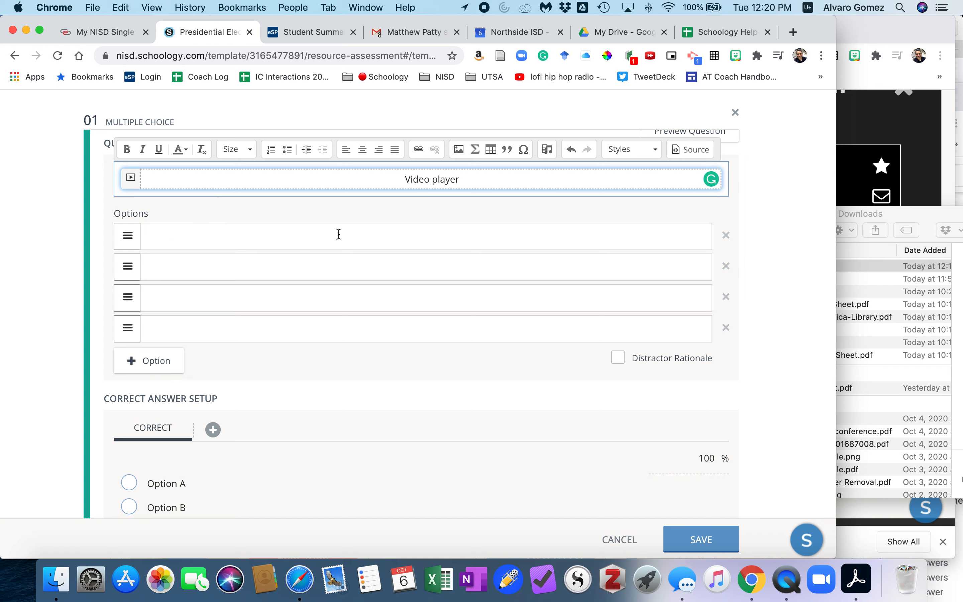
- Enter "This is answer A" as the first answer option
left_click(326, 241)
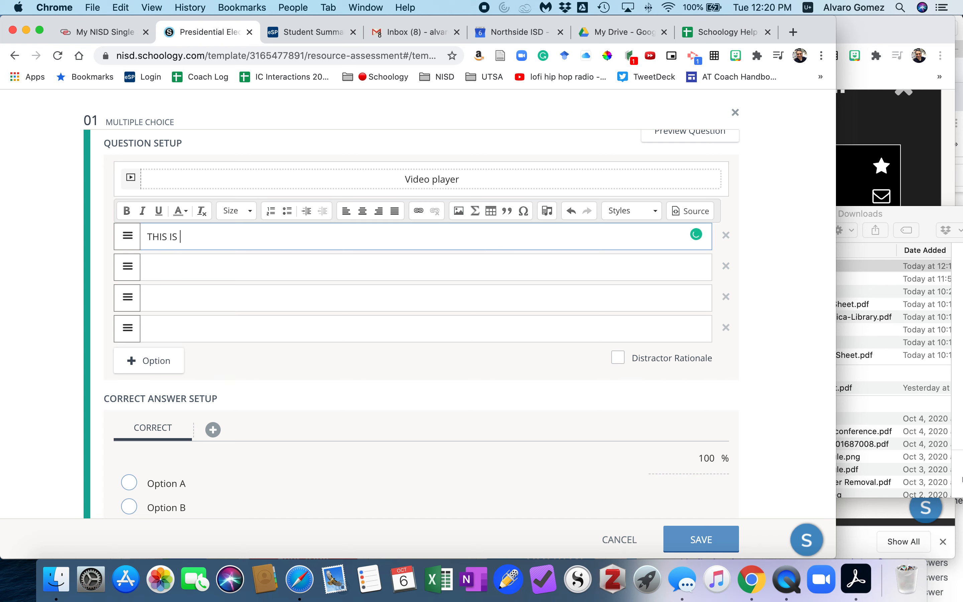
key("BackSpace")
key("BackSpace")
key("BackSpace")
type("er A")
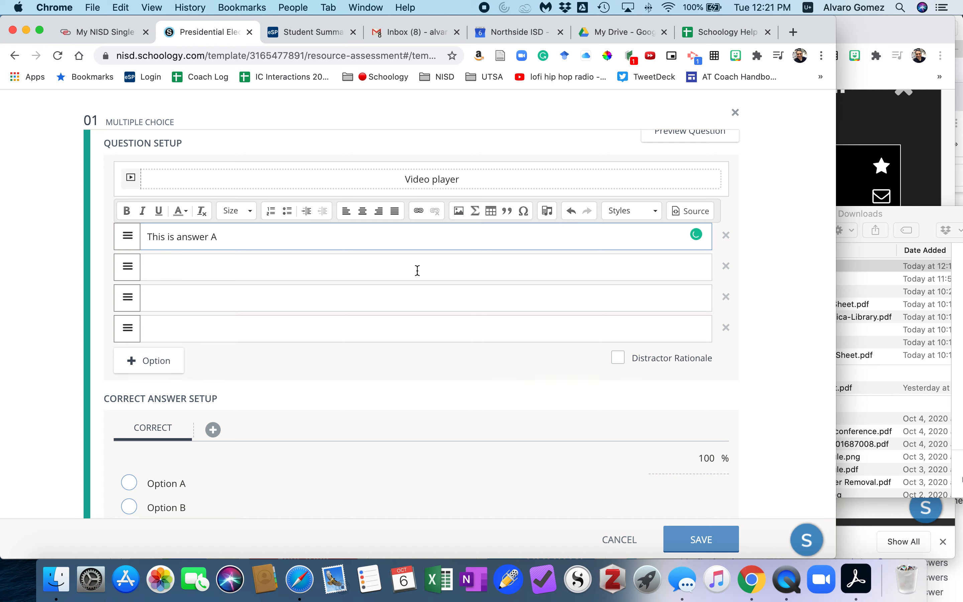
- Enter "This is answer B." as the second answer option
left_click(408, 273)
type("T")
type("hio")
key("BackSpace")
type("s is answer B.")
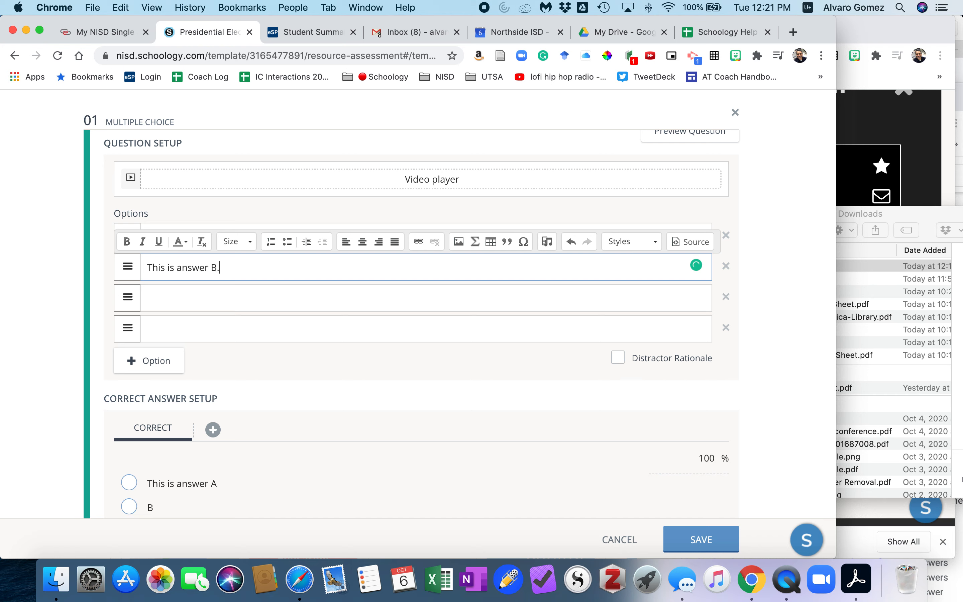
- Copy the second option's text into the third and fourth answer options
triple_click(193, 270)
key("super+c")
left_click(197, 299)
key("super+v")
left_click(193, 331)
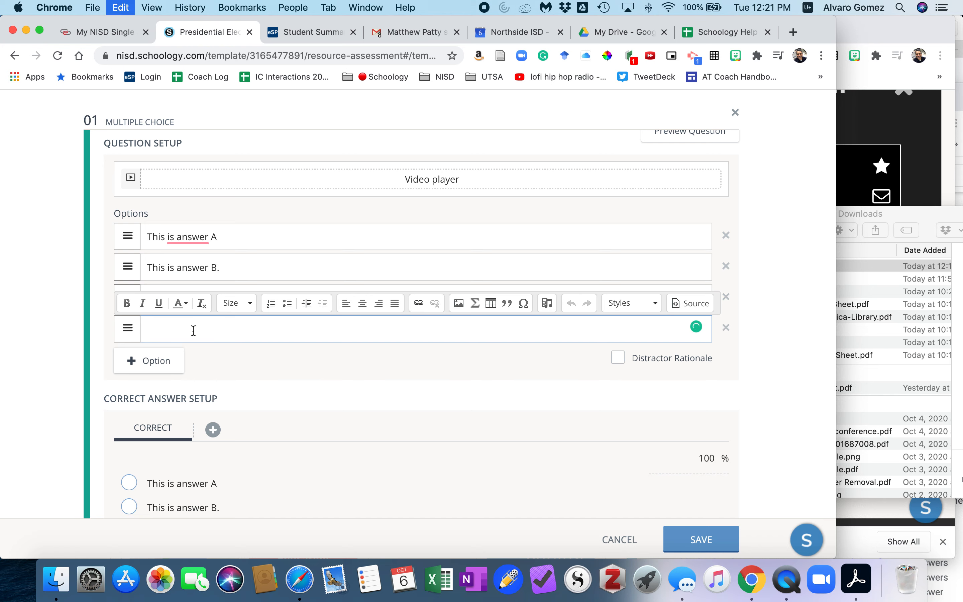
key("super+v")
left_click(273, 358)
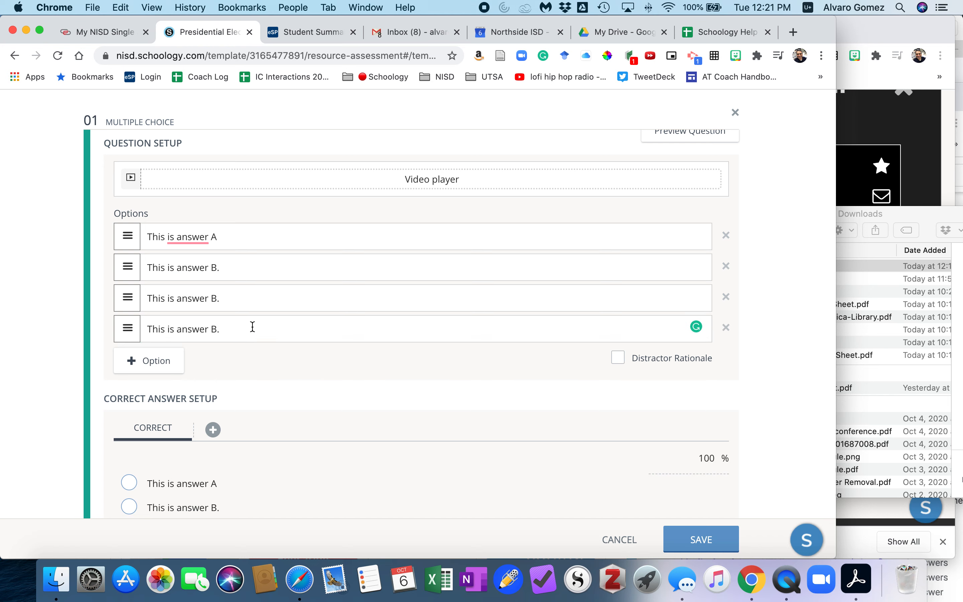
- Change the third option to "This is answer C" and the fourth option to "This is answer D."
left_click(248, 300)
key("BackSpace")
key("BackSpace")
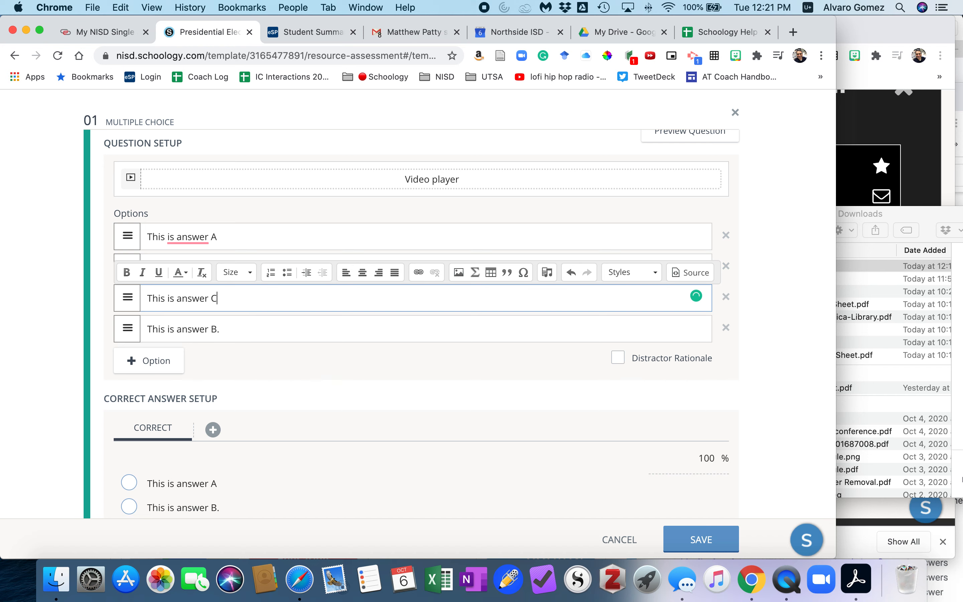
left_click(245, 329)
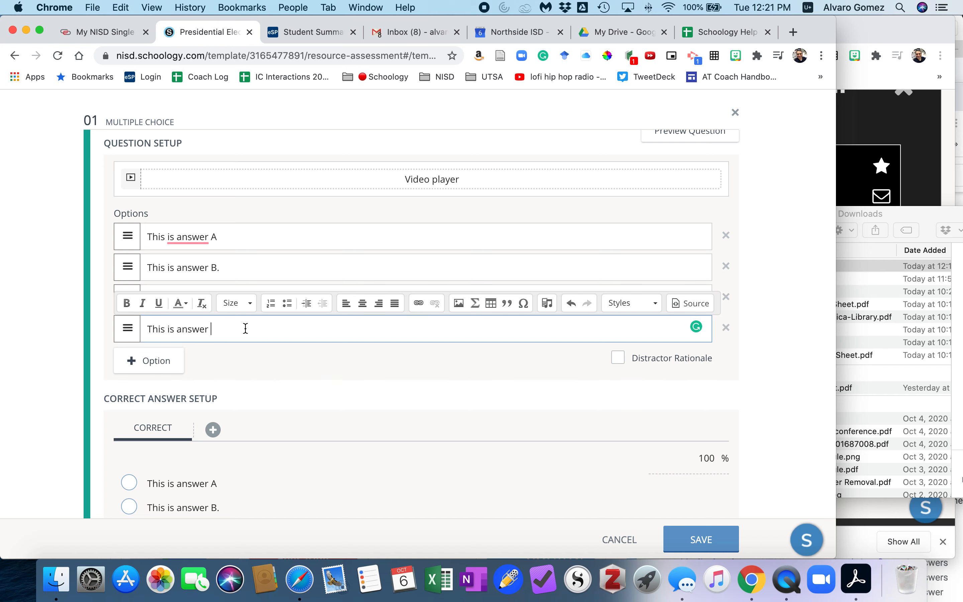
left_click(256, 367)
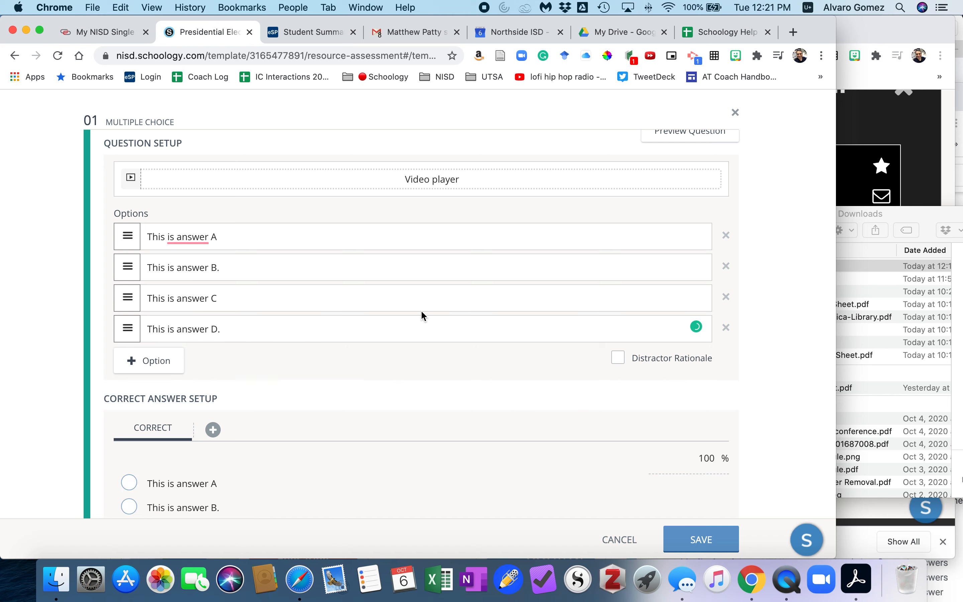
- Enable Distractor Rationale and give the first option the rationale "Please check again. Pay attention to 30 into the video."
mouse_move(187, 238)
left_click(618, 358)
left_click(192, 271)
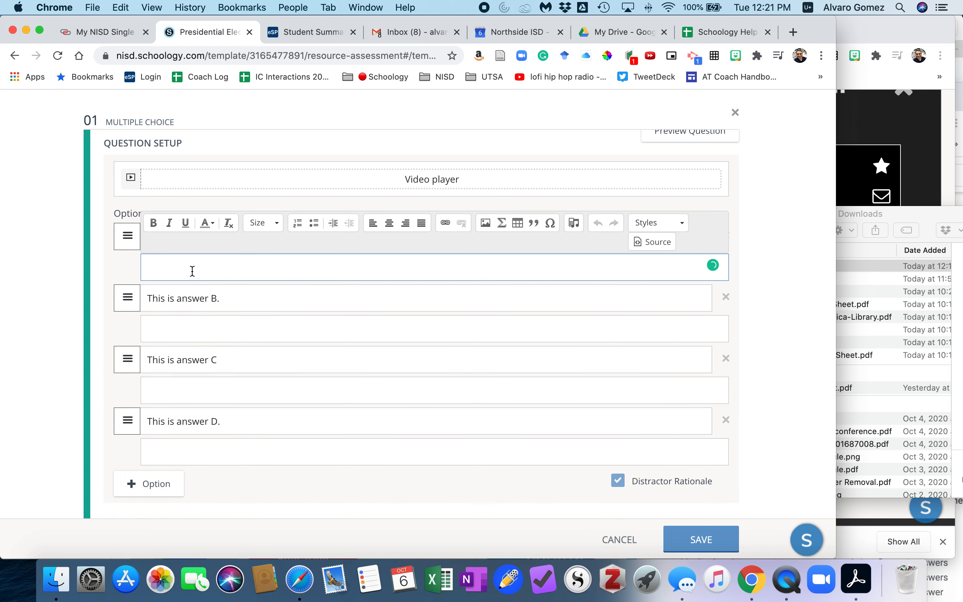
type("this ")
type("t")
type(" kag")
type("i")
type("n.")
type(" Pa")
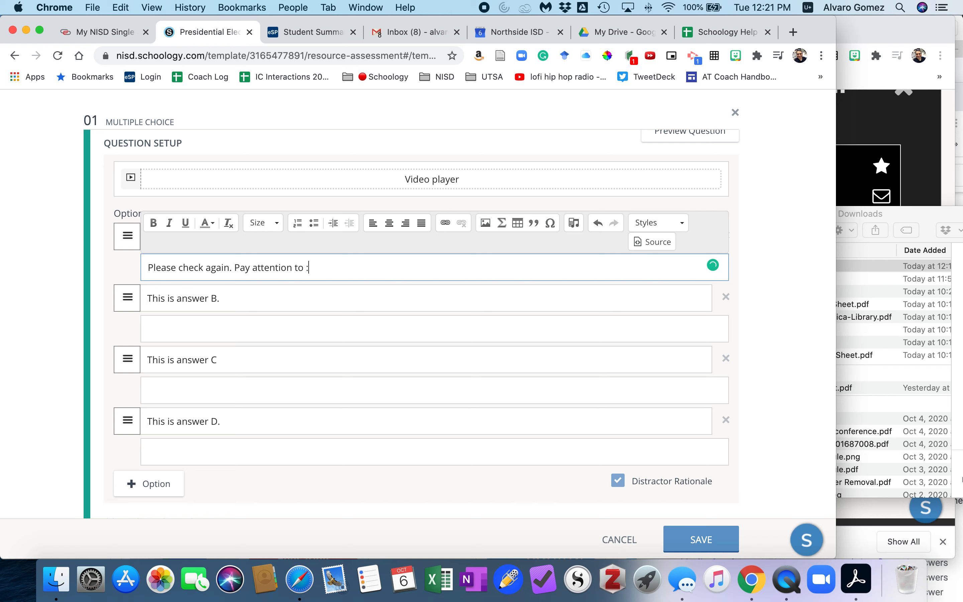
type("30 into the video.")
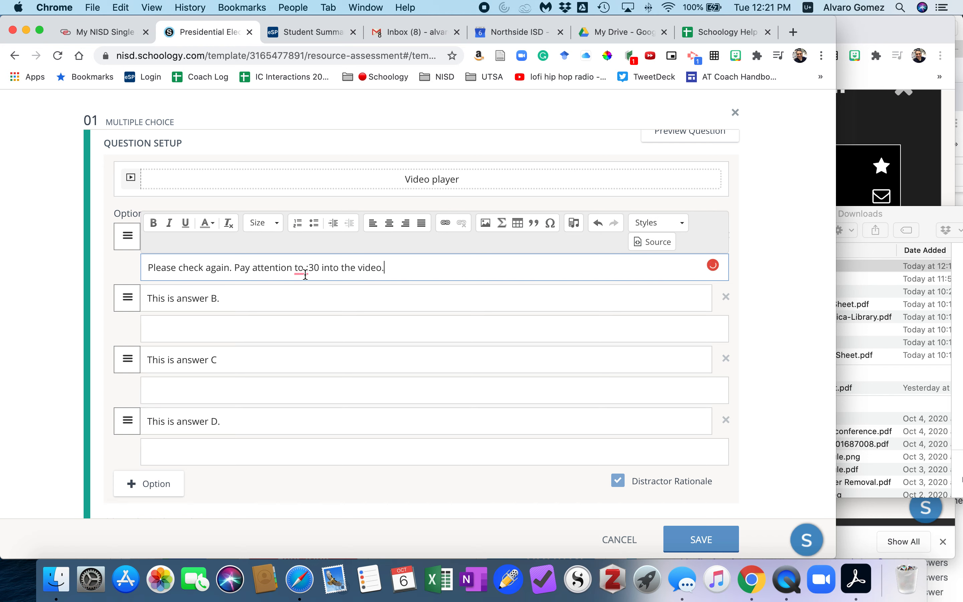
mouse_move(301, 270)
left_click(305, 303)
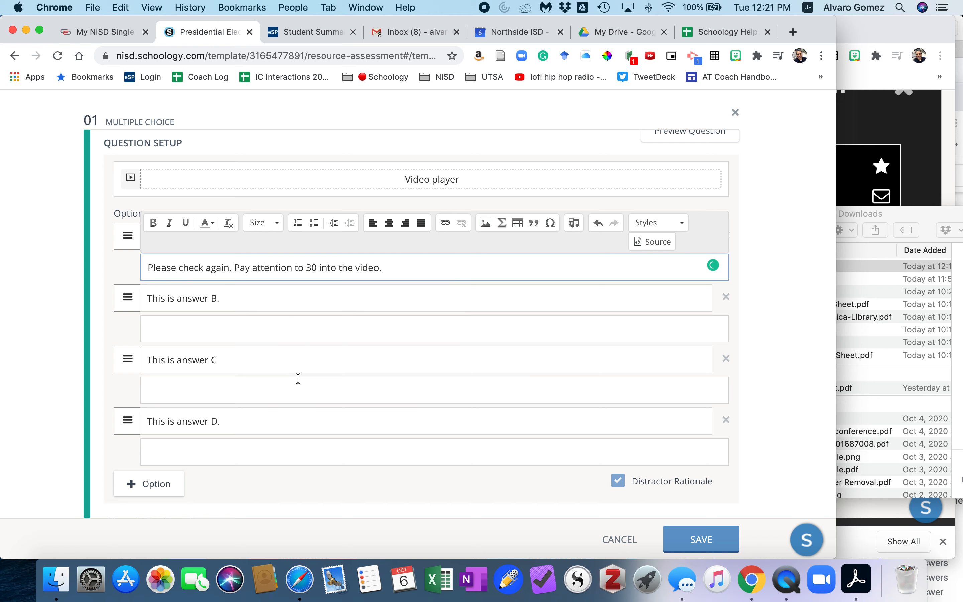
- Correct the first option's rationale to read "Please check again. Pay attention 30 seconds into the video."
key("BackSpace")
key("BackSpace")
key("BackSpace")
key("Right")
type("seconde")
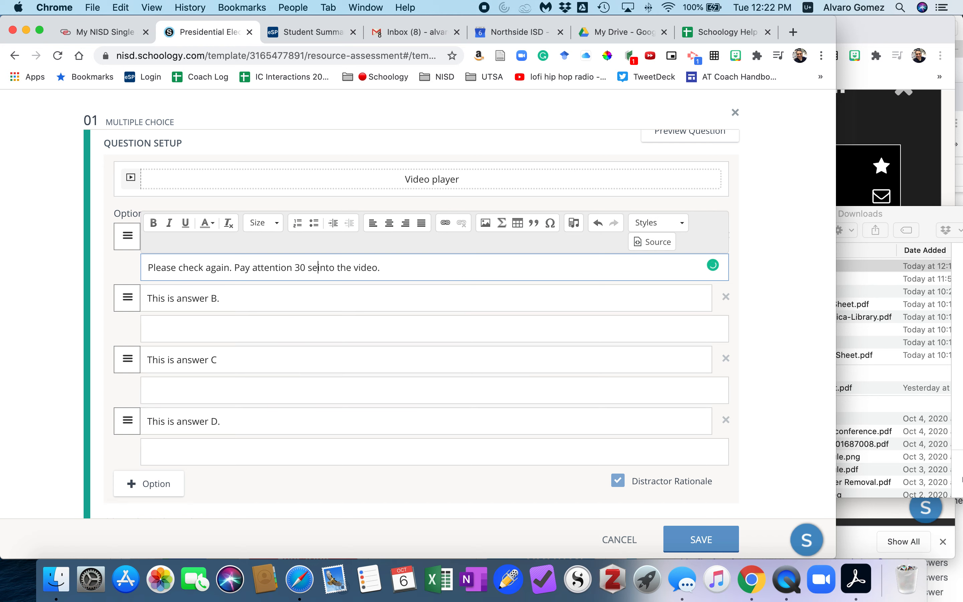
key("BackSpace")
type("s")
scroll(281, 377, "down", 4)
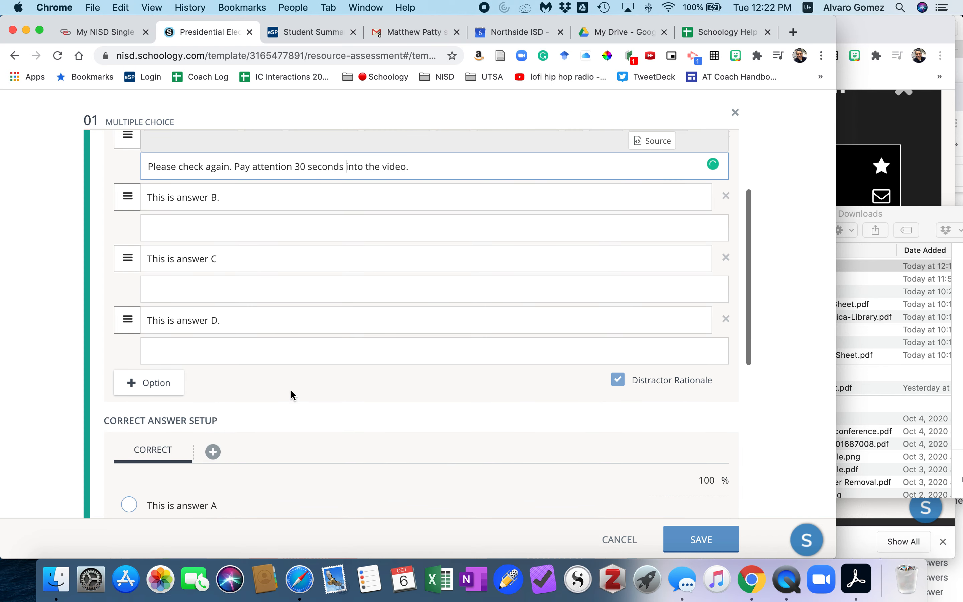
scroll(300, 376, "up", 4)
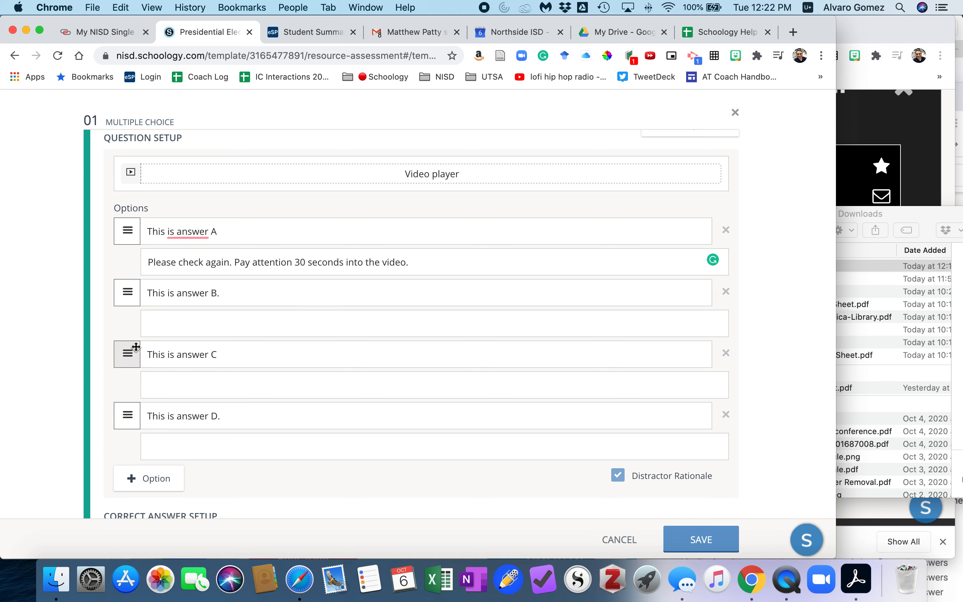
- Mark answers A and C as correct, with Multiple Responses and Shuffle options enabled
scroll(219, 378, "down", 7)
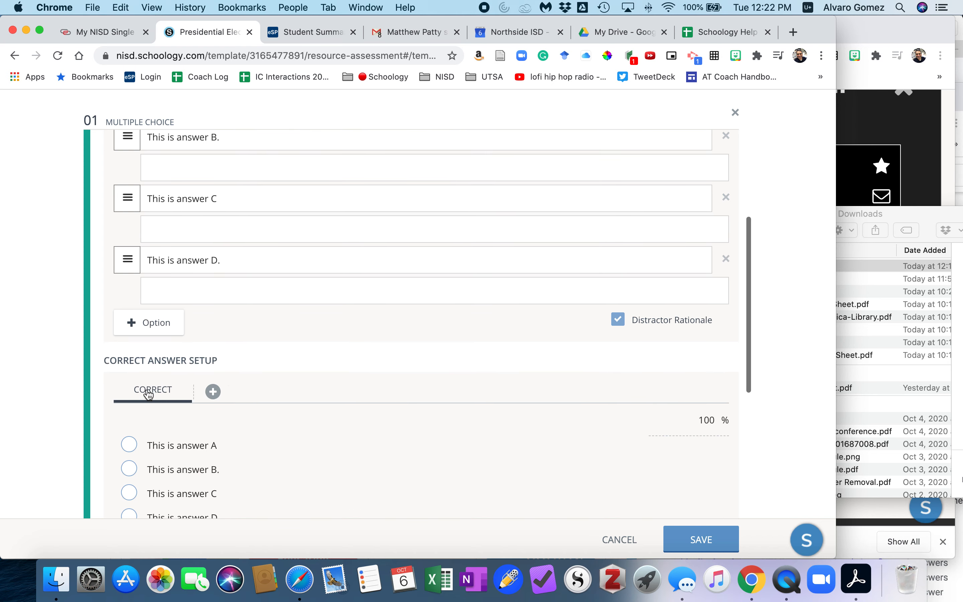
scroll(150, 393, "down", 3)
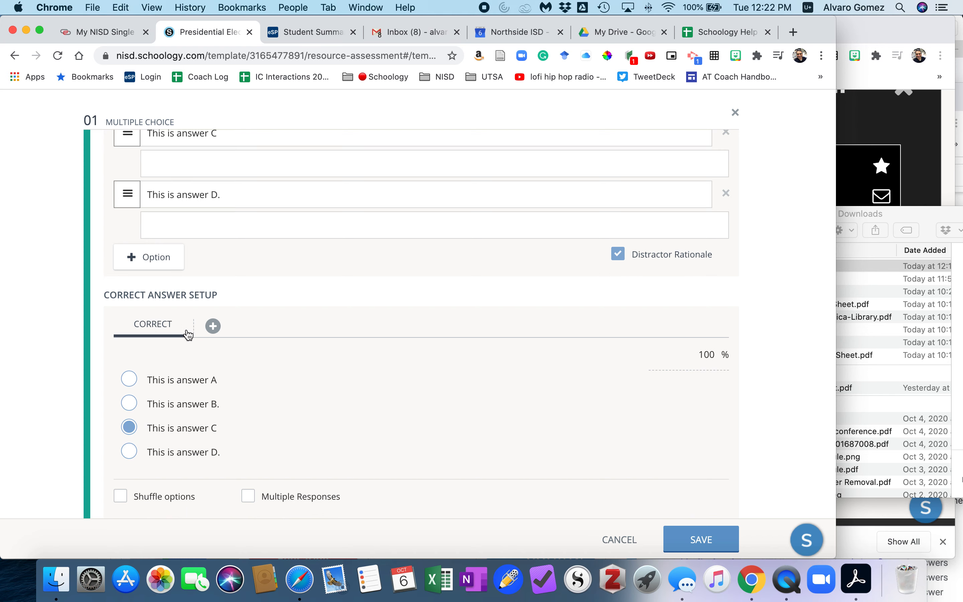
scroll(296, 366, "down", 2)
scroll(296, 366, "down", 2)
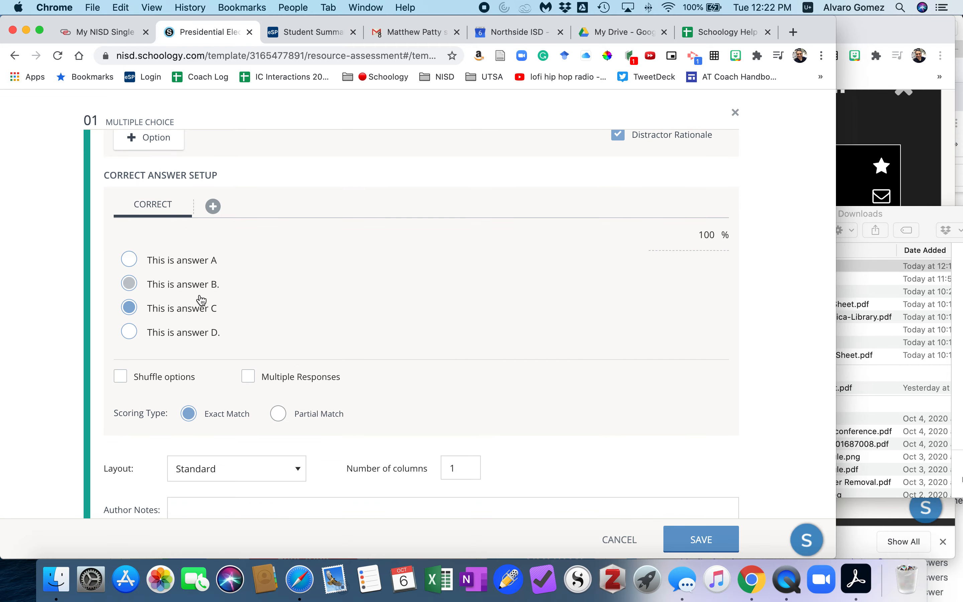
left_click(250, 377)
left_click(129, 261)
left_click(121, 377)
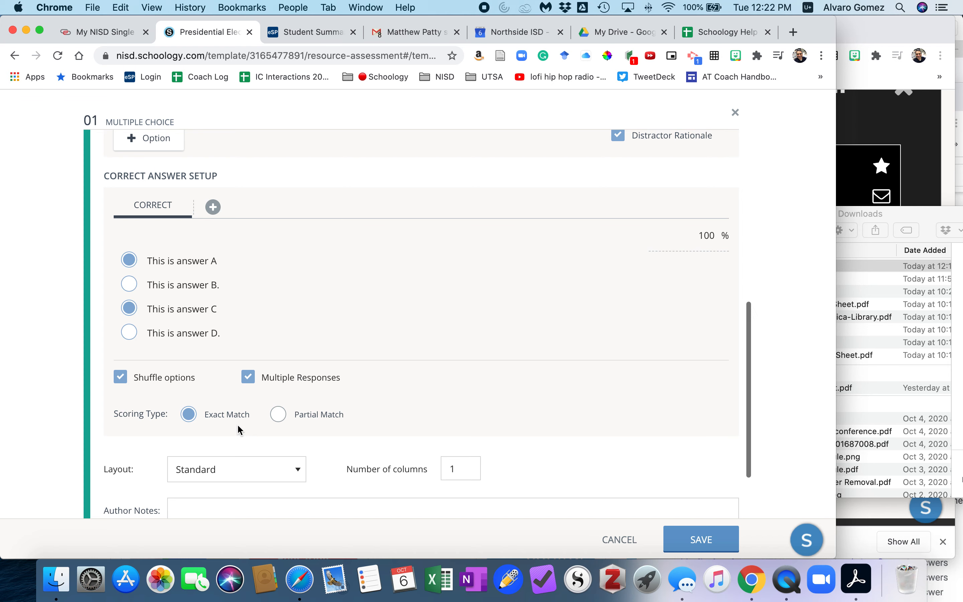
- Examine the question's scoring types, layout choices, author notes field, and the answer options with their rationales
scroll(237, 424, "down", 2)
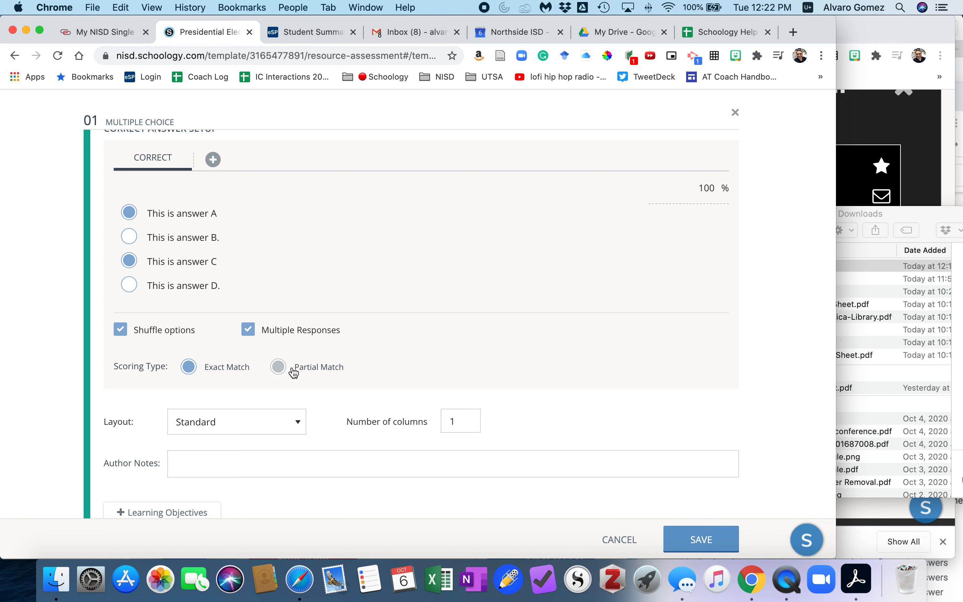
scroll(344, 385, "down", 2)
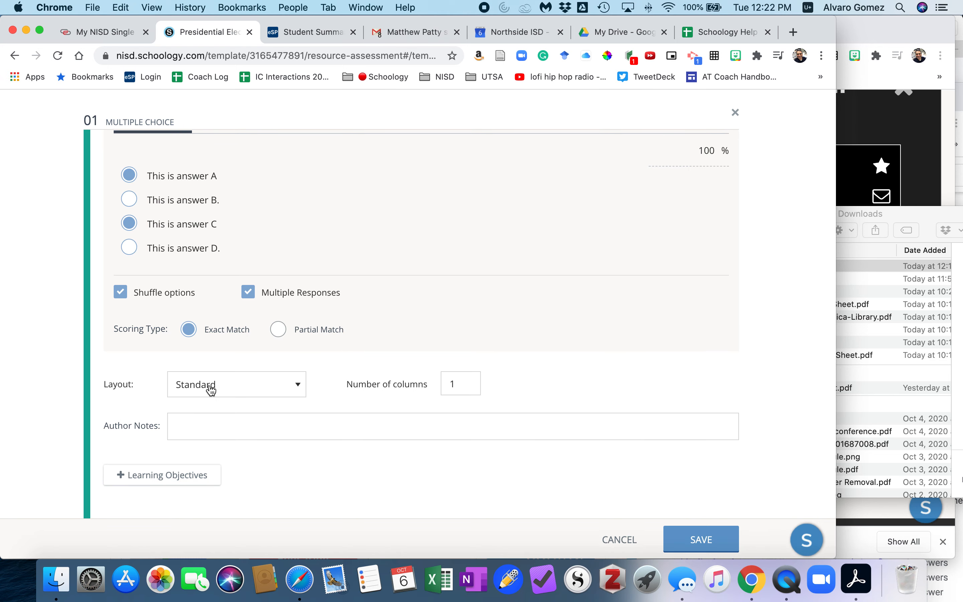
left_click(228, 388)
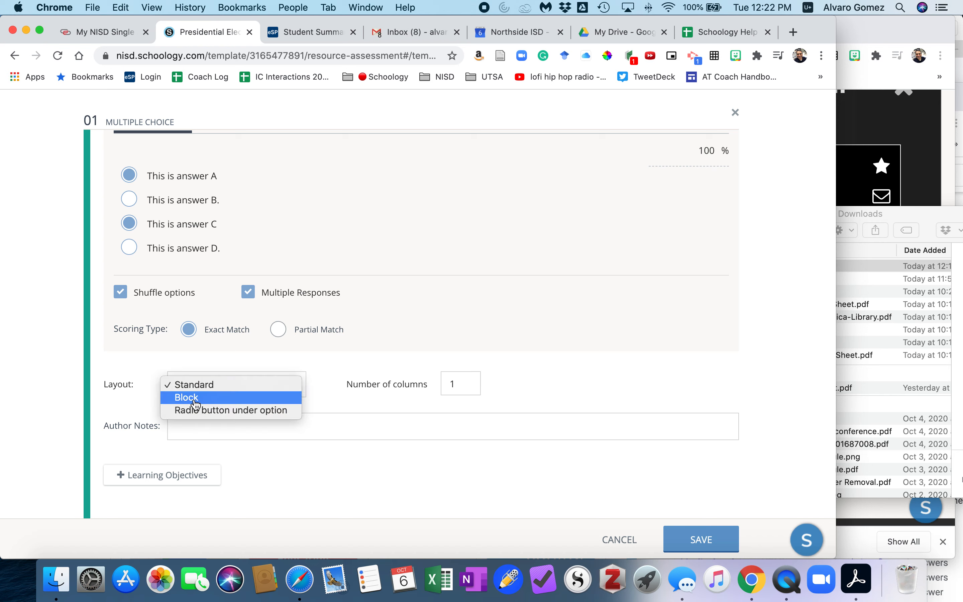
left_click(359, 381)
left_click(282, 430)
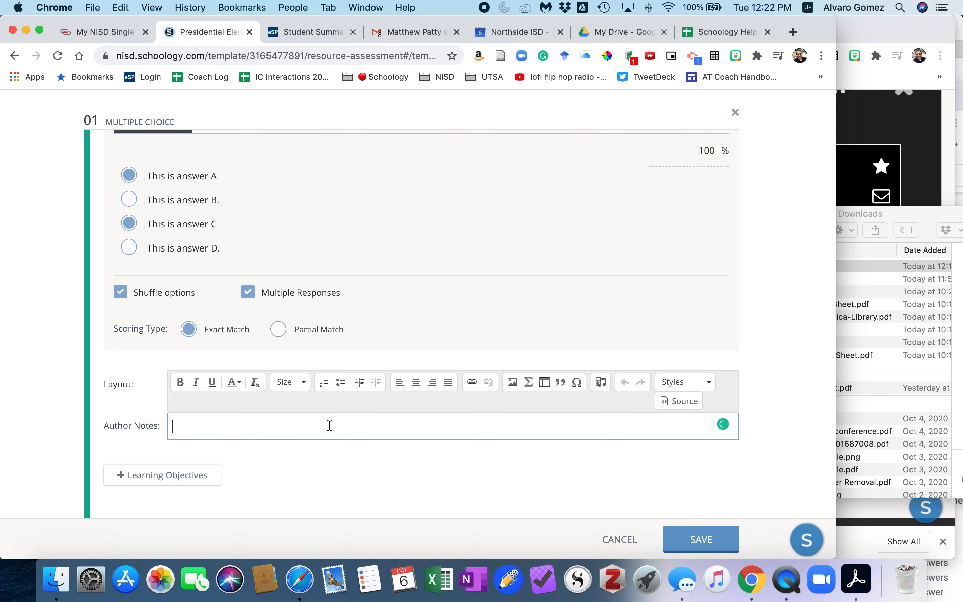
scroll(330, 424, "up", 5)
scroll(330, 420, "up", 5)
scroll(290, 409, "down", 10)
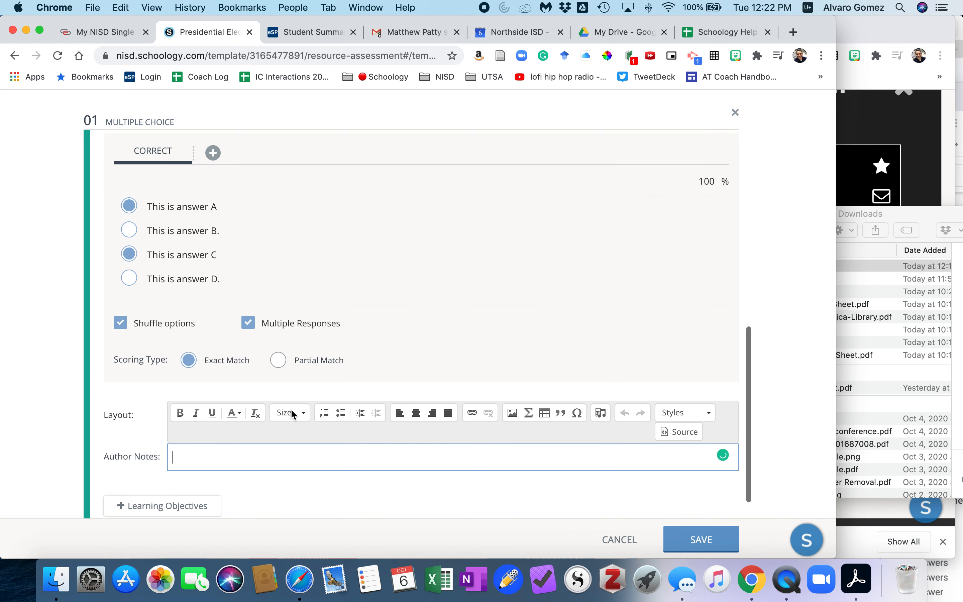
scroll(290, 409, "down", 2)
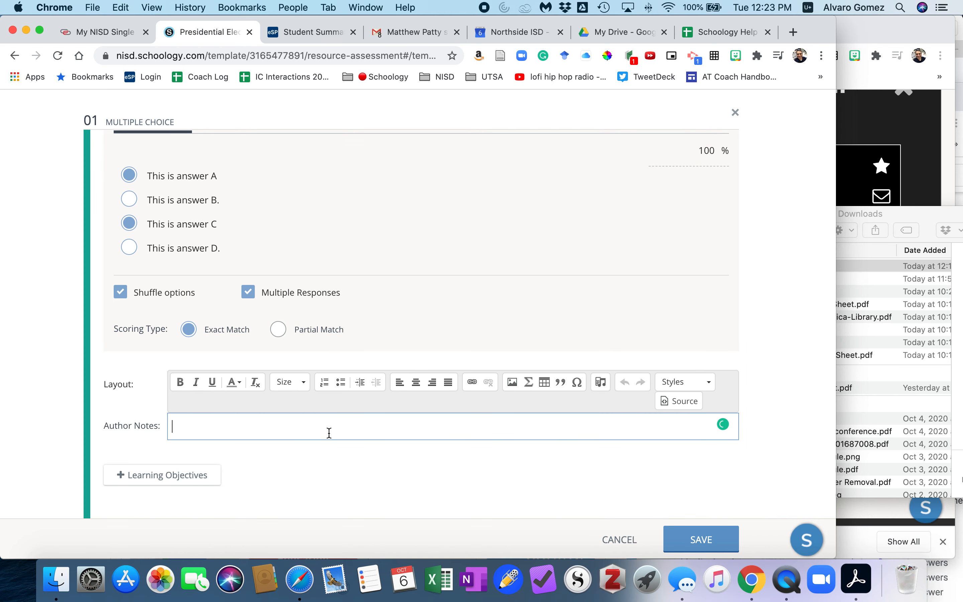
scroll(329, 424, "up", 12)
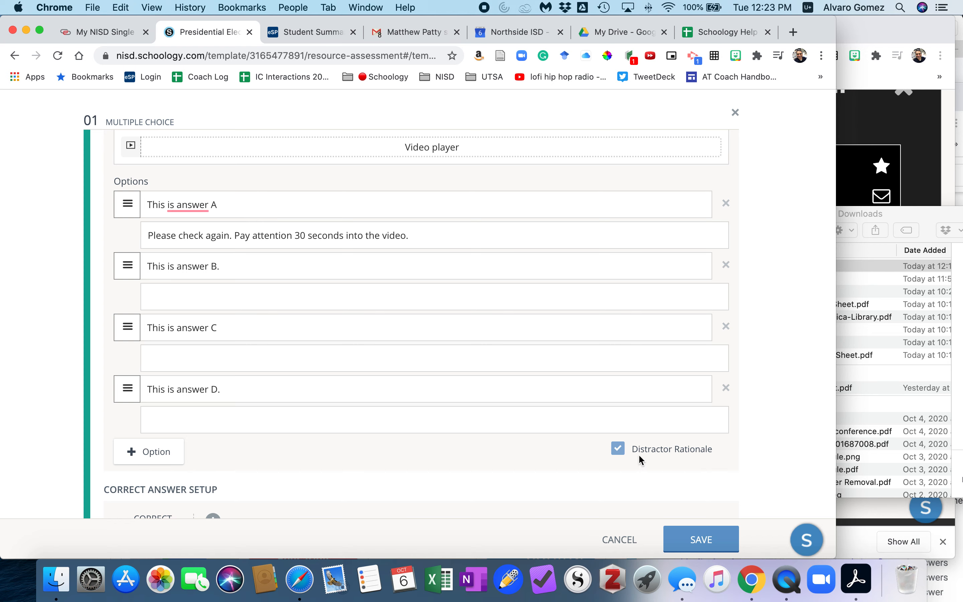
scroll(423, 457, "down", 10)
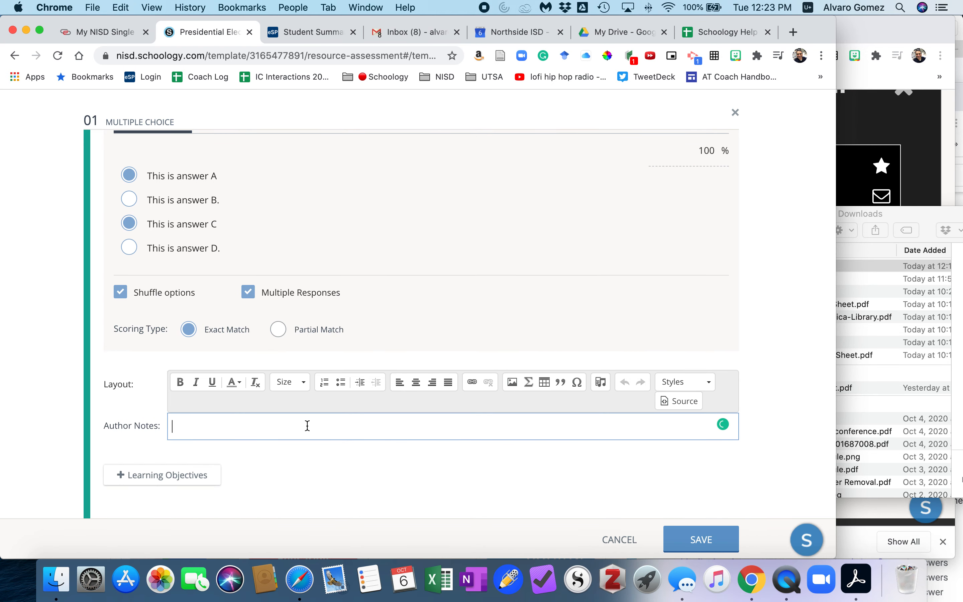
scroll(382, 446, "up", 10)
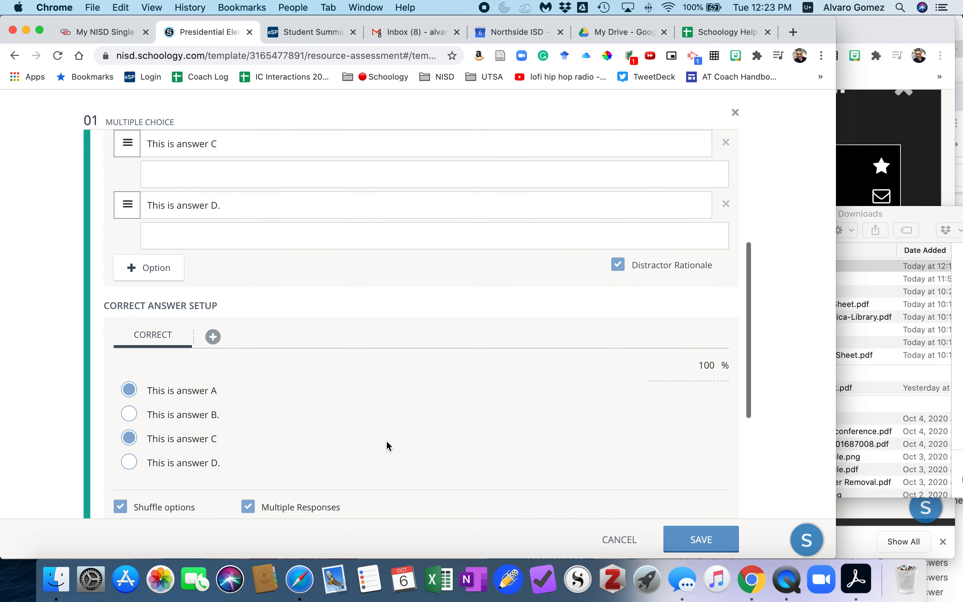
scroll(364, 341, "down", 10)
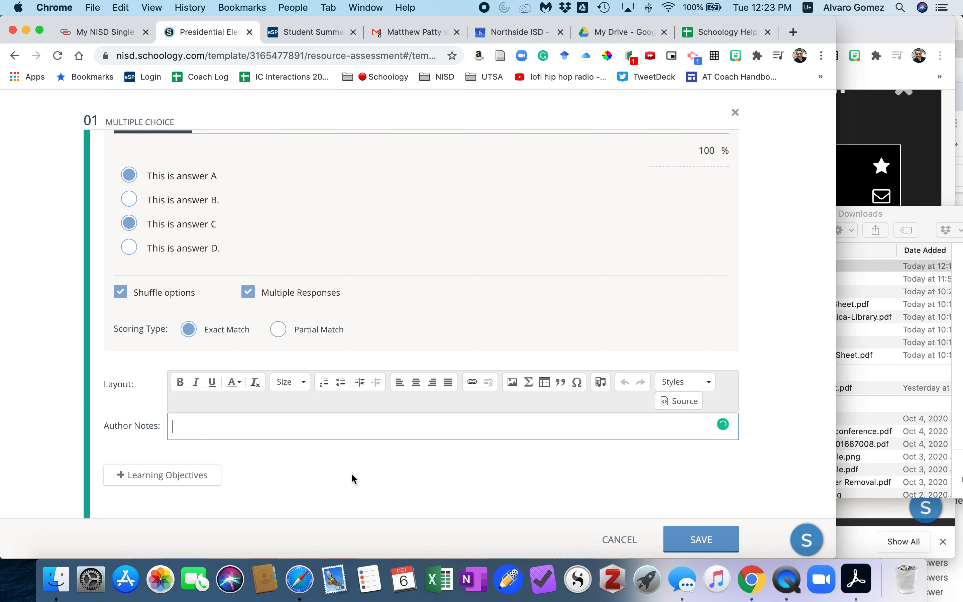
- Save the multiple choice question and open the preview of the Presidential Election assessment
left_click(701, 538)
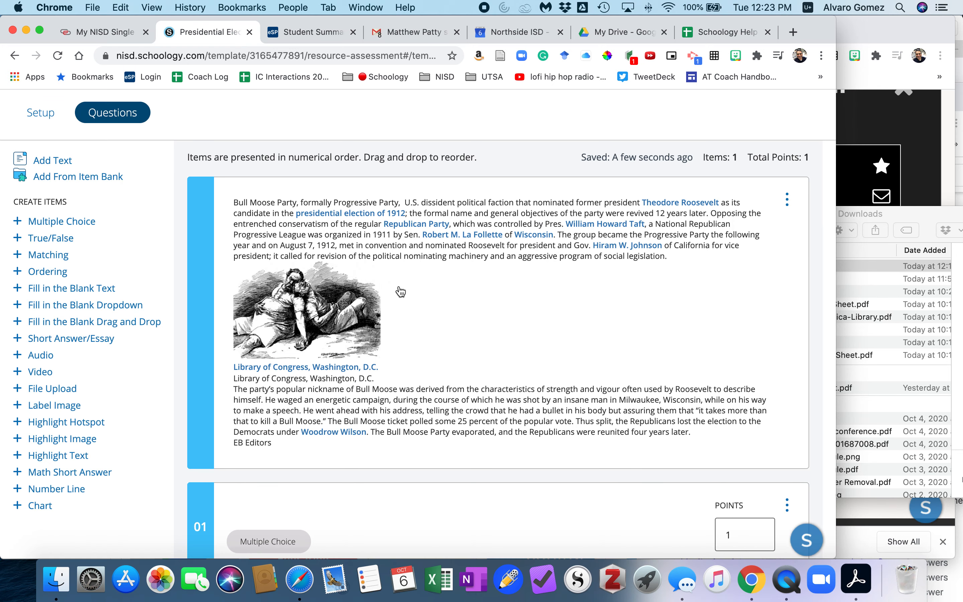
scroll(495, 330, "down", 3)
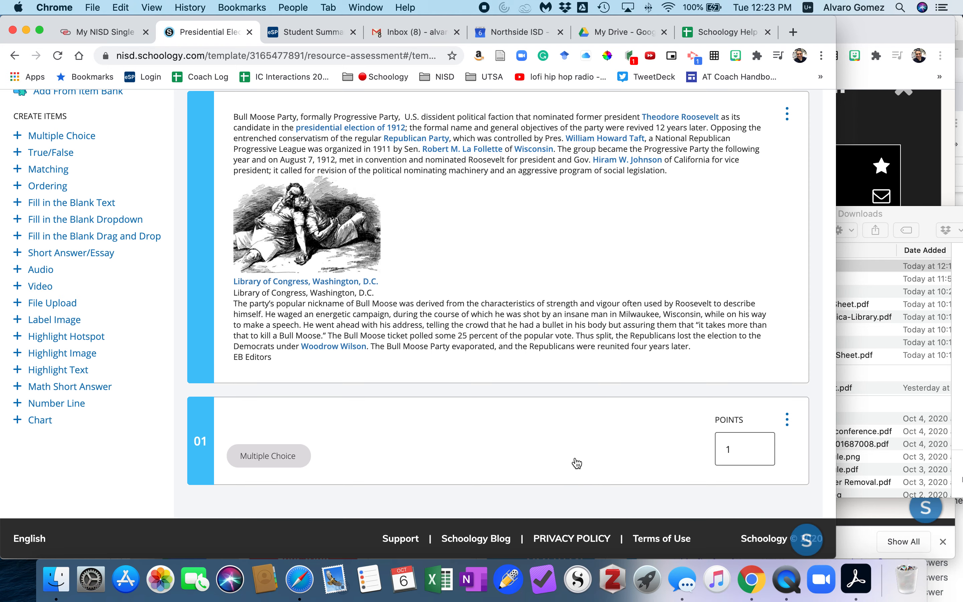
scroll(574, 462, "up", 6)
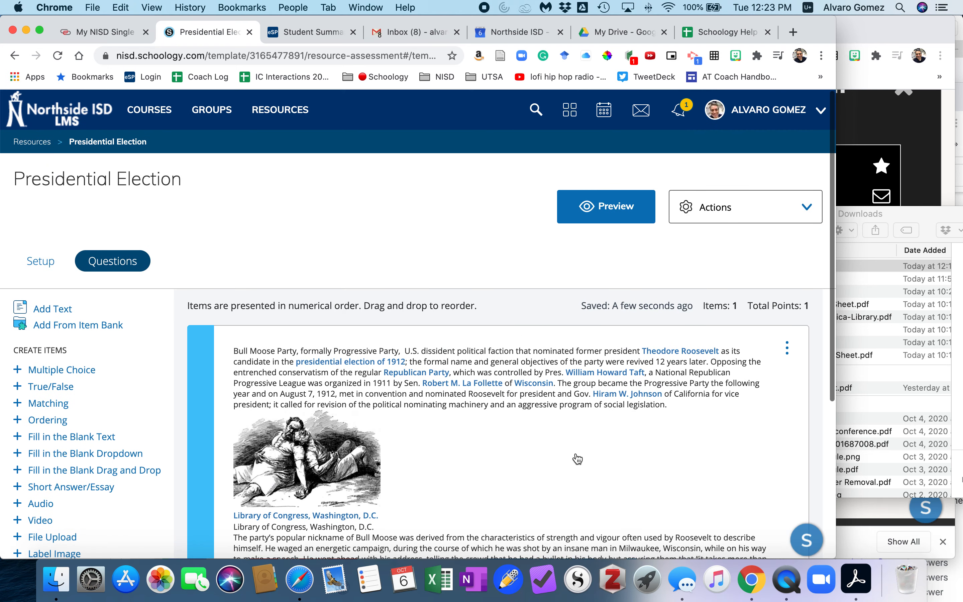
left_click(607, 207)
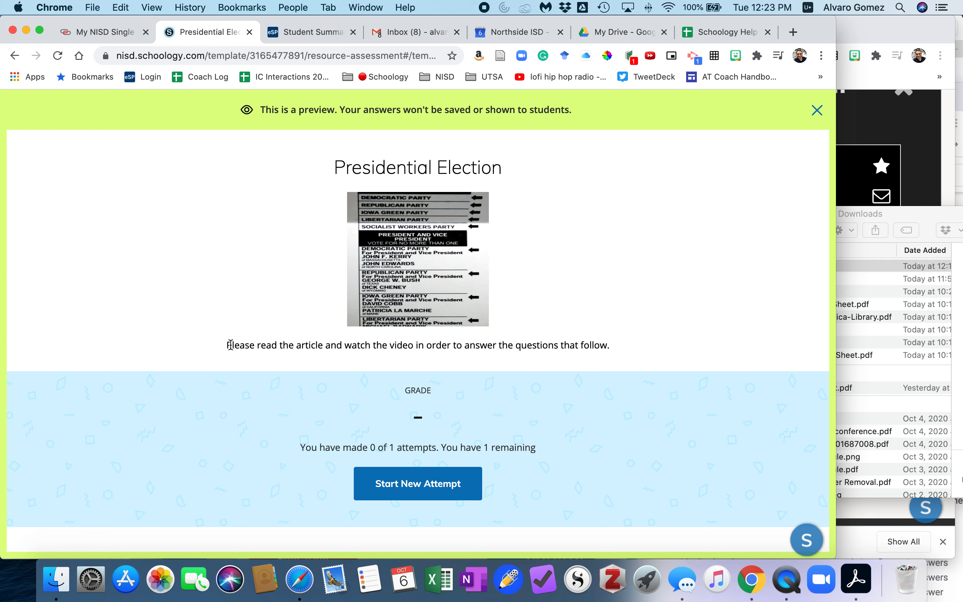
- Check the instructions on the preview's start page and start a new attempt
left_click_drag(230, 345, 616, 354)
left_click(524, 353)
left_click_drag(227, 347, 611, 349)
left_click(483, 392)
left_click(414, 484)
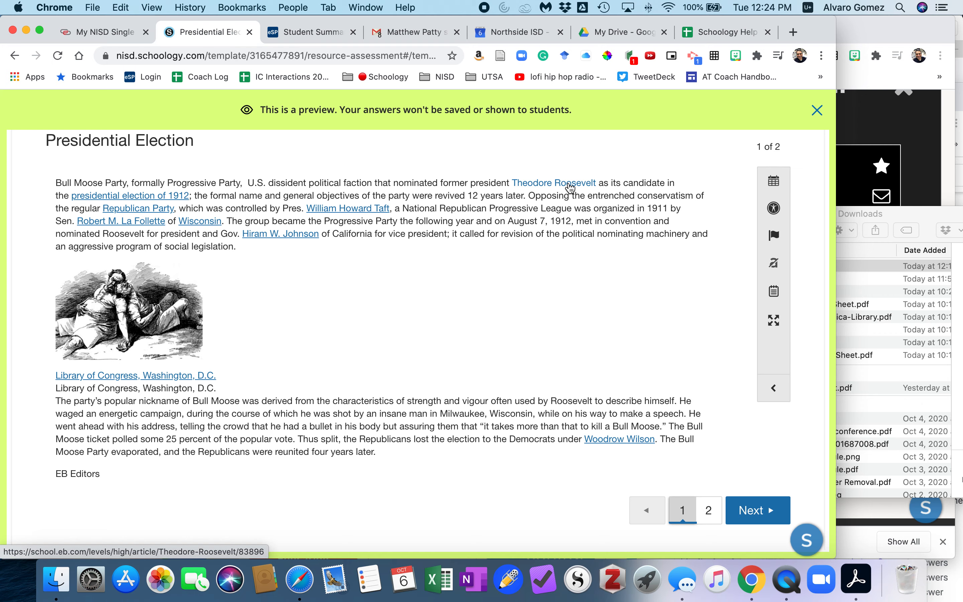
- Follow the passage's Theodore Roosevelt link, look over the Britannica article, and close it to return to the preview
left_click(570, 187)
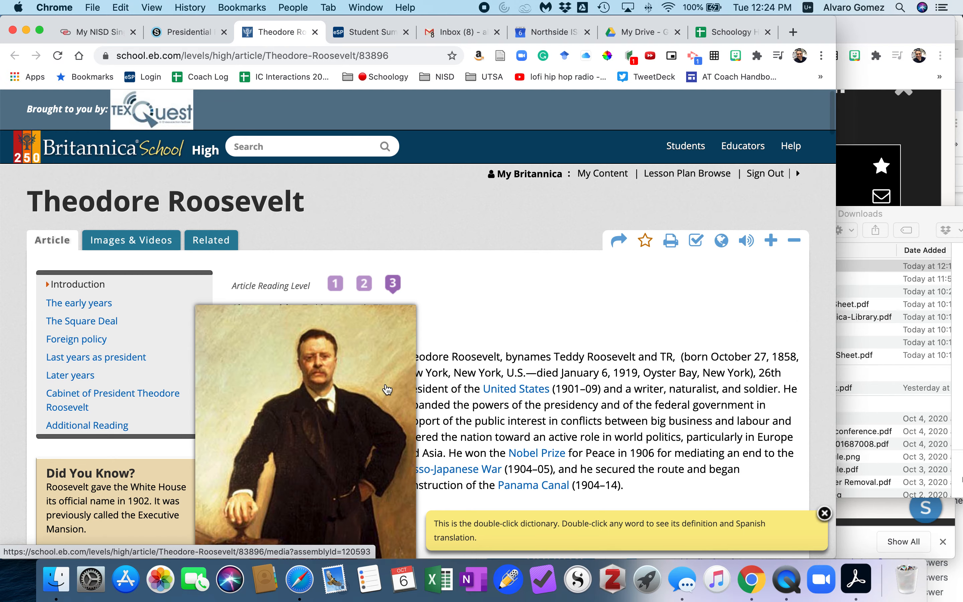
scroll(386, 388, "down", 2)
scroll(387, 388, "down", 3)
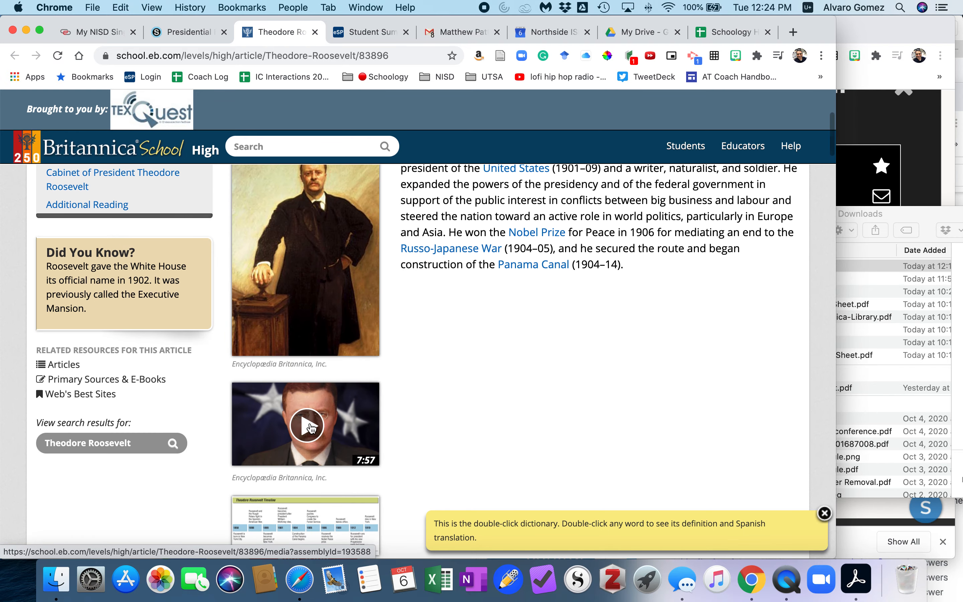
scroll(518, 398, "up", 5)
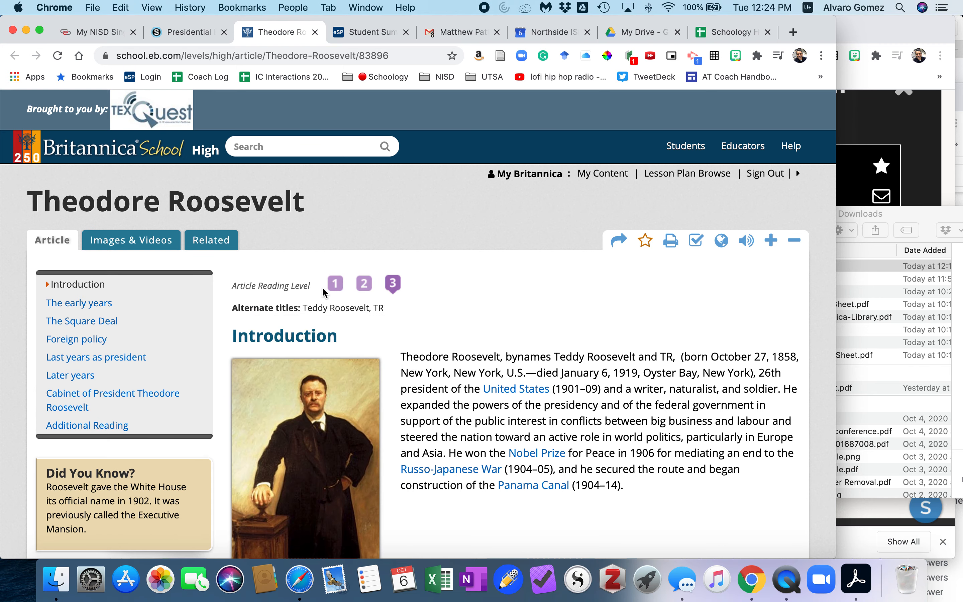
left_click(314, 33)
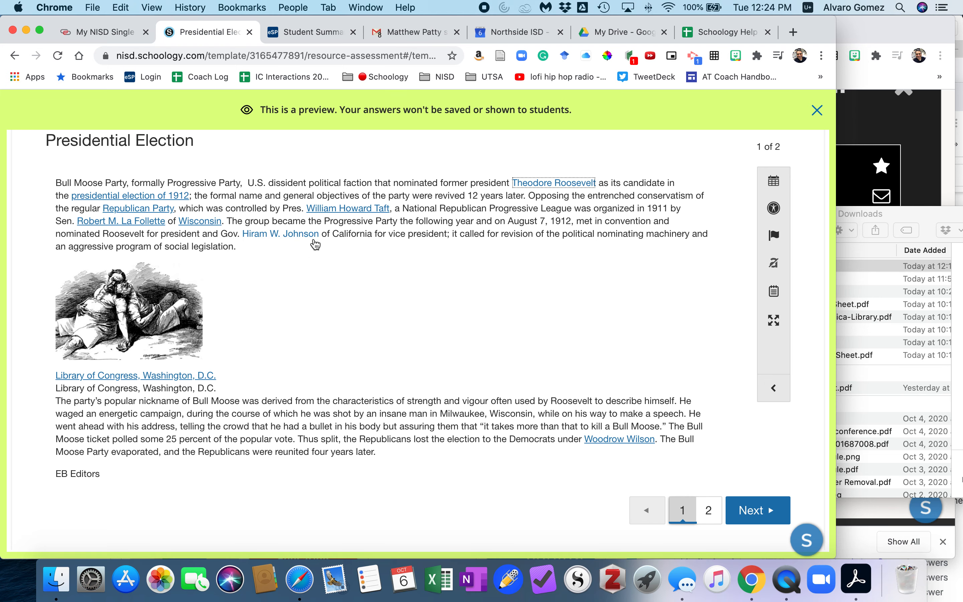
- Look over the previewed passage, then view the Review overview of the items and close it again
scroll(301, 352, "down", 1)
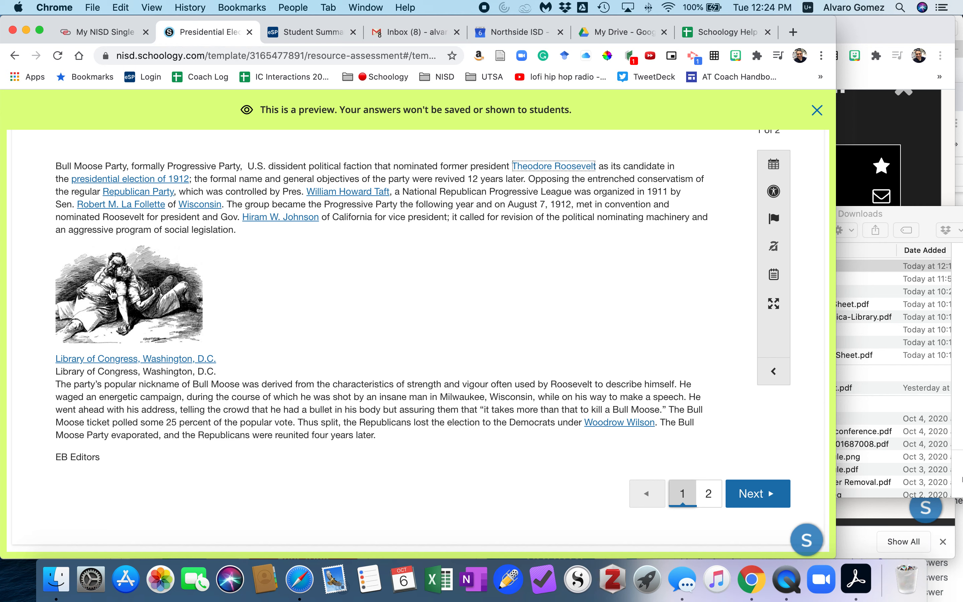
left_click(123, 420)
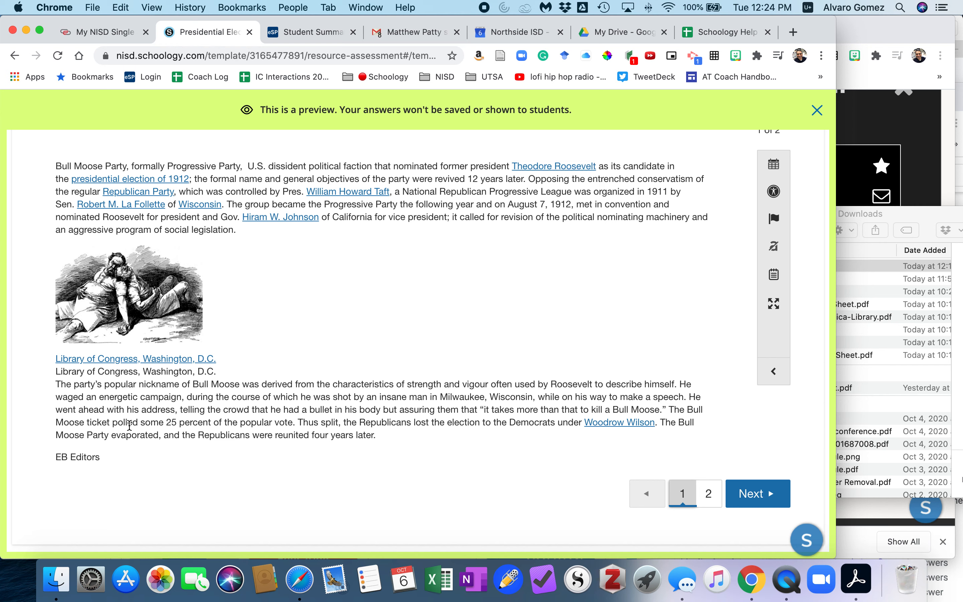
scroll(303, 418, "up", 2)
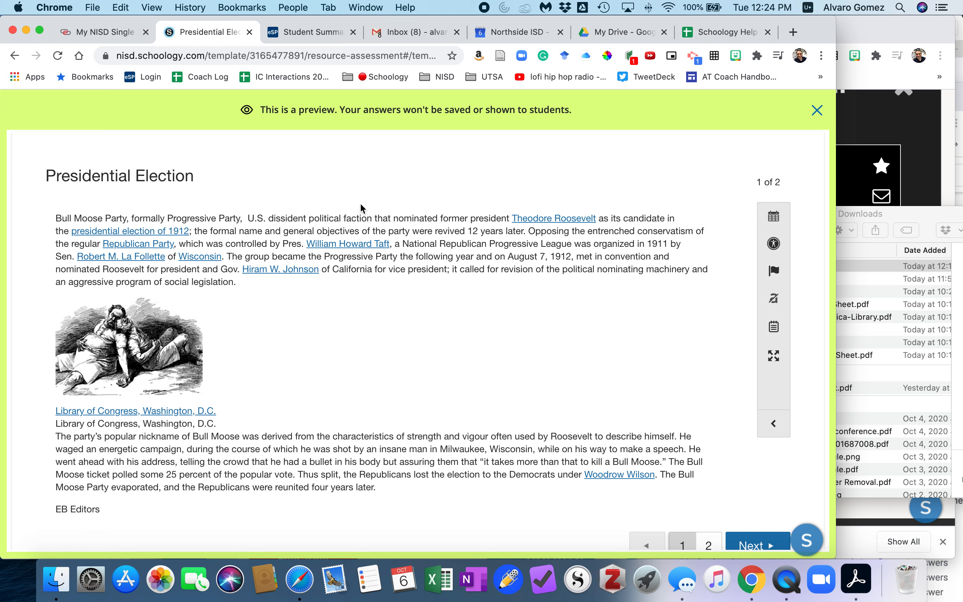
left_click(774, 217)
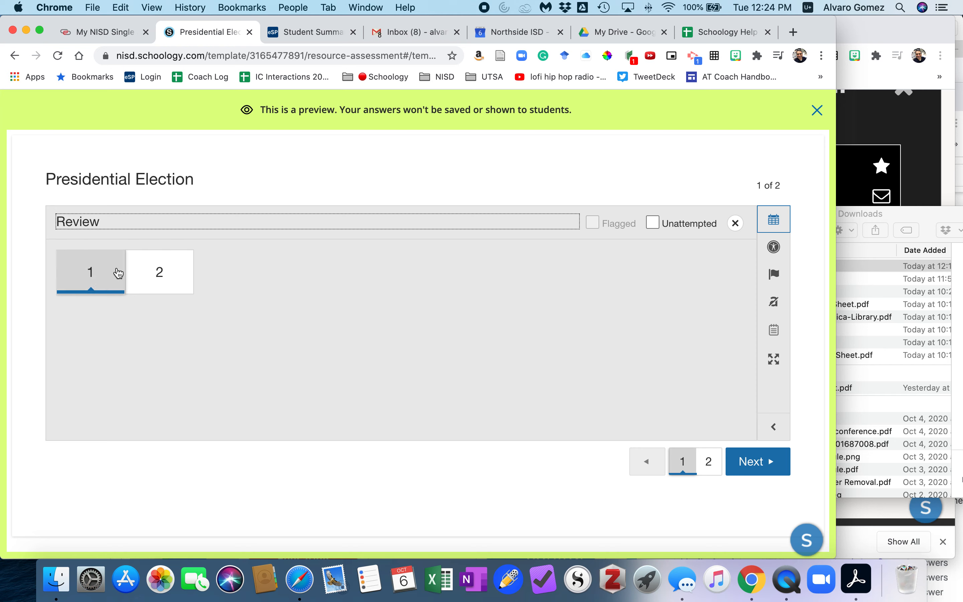
left_click(774, 221)
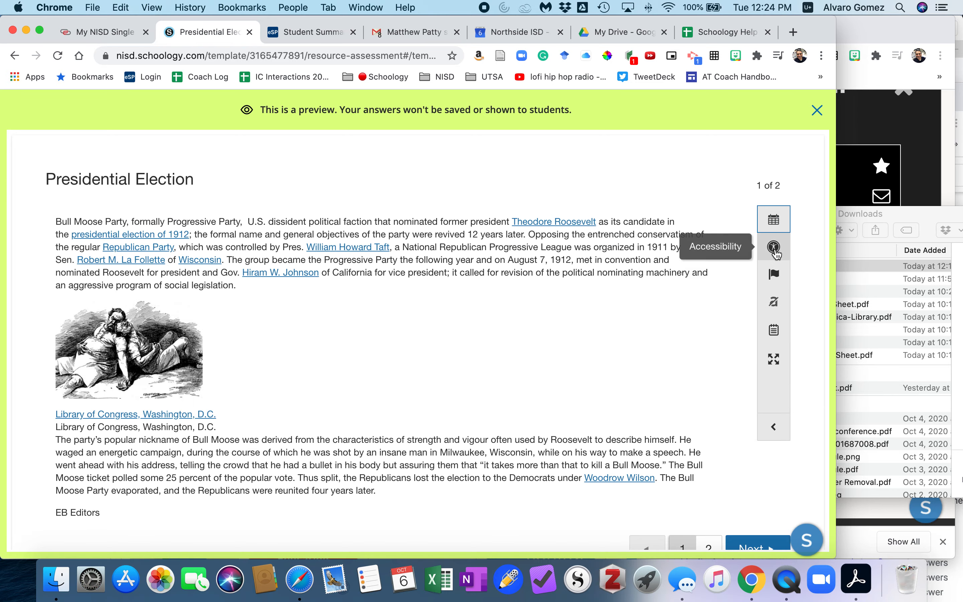
- Apply the "White on black" color scheme from the accessibility options and check how the passage looks
left_click(775, 247)
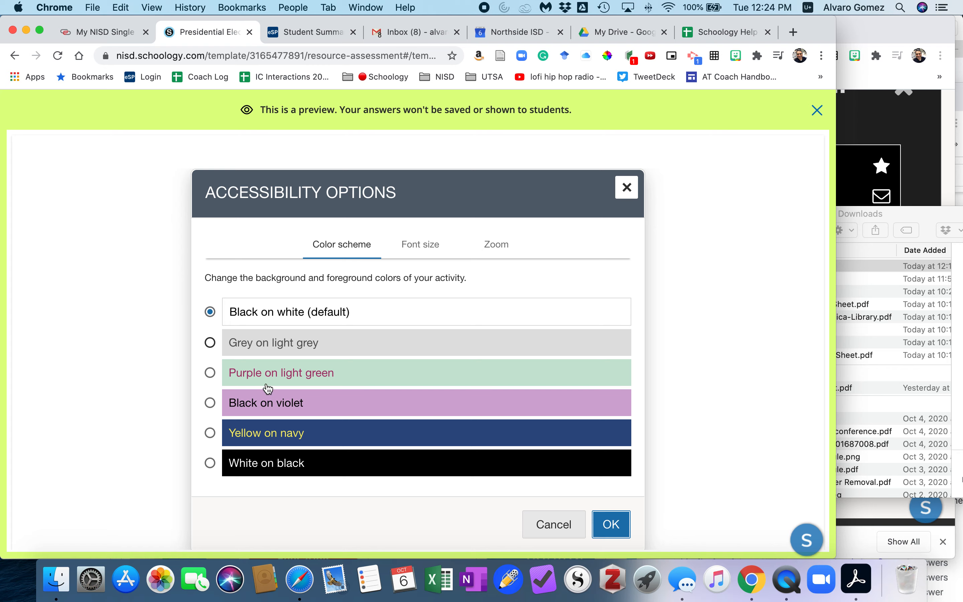
left_click(210, 464)
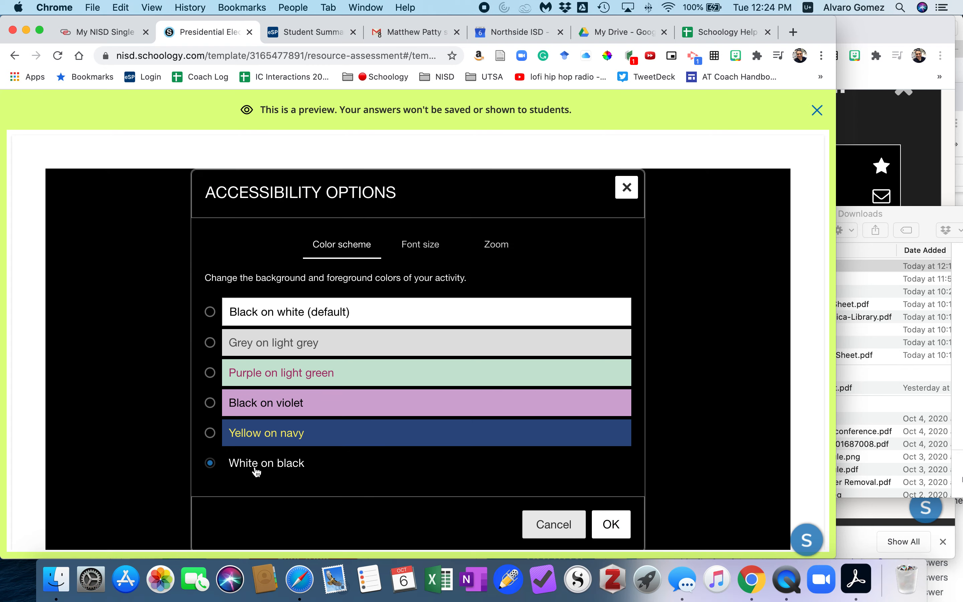
left_click(611, 526)
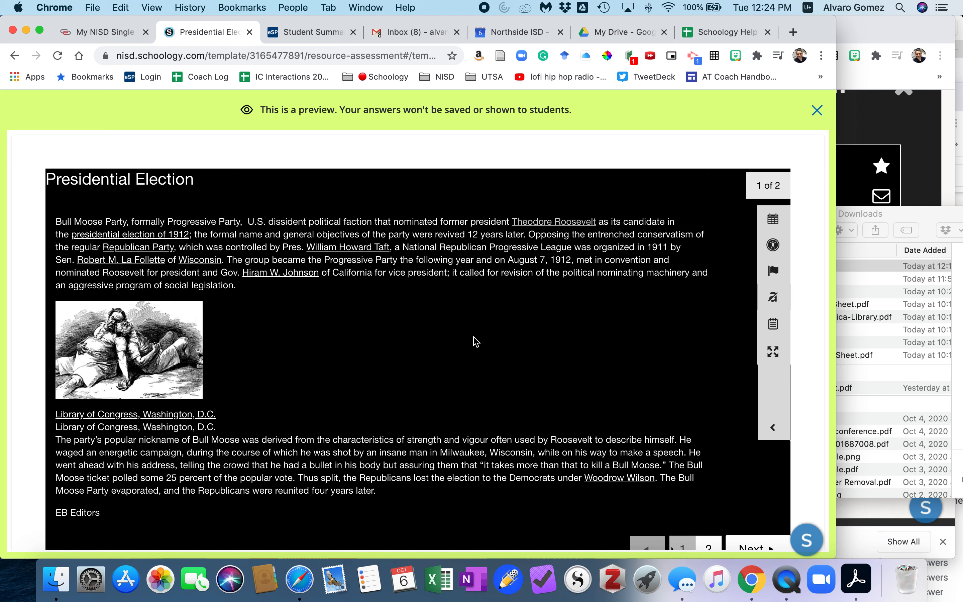
scroll(349, 387, "down", 2)
scroll(350, 388, "up", 2)
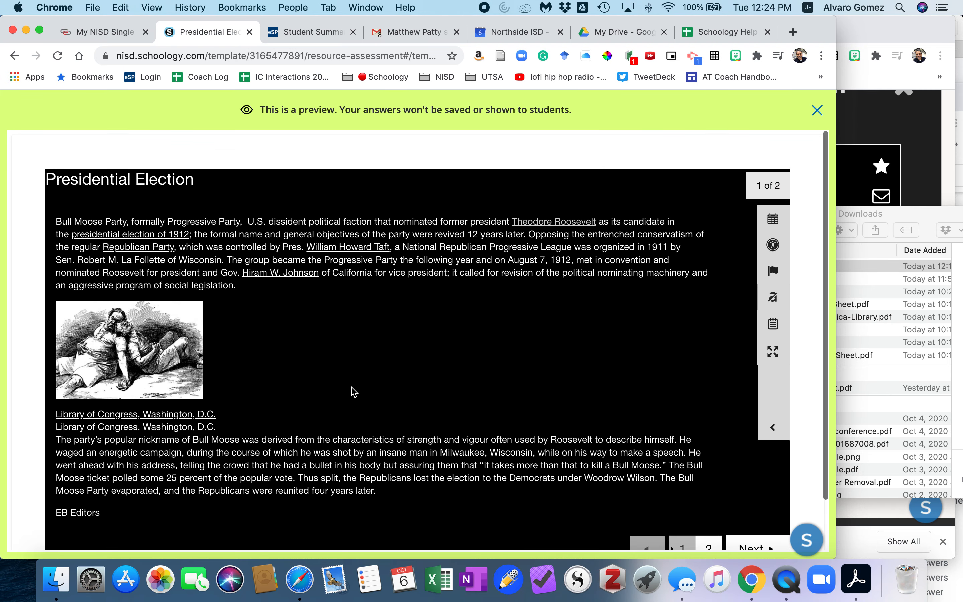
- Show the preview in full screen and set the color scheme back to "Black on white (default)" in the accessibility options
scroll(352, 387, "down", 1)
scroll(589, 307, "up", 1)
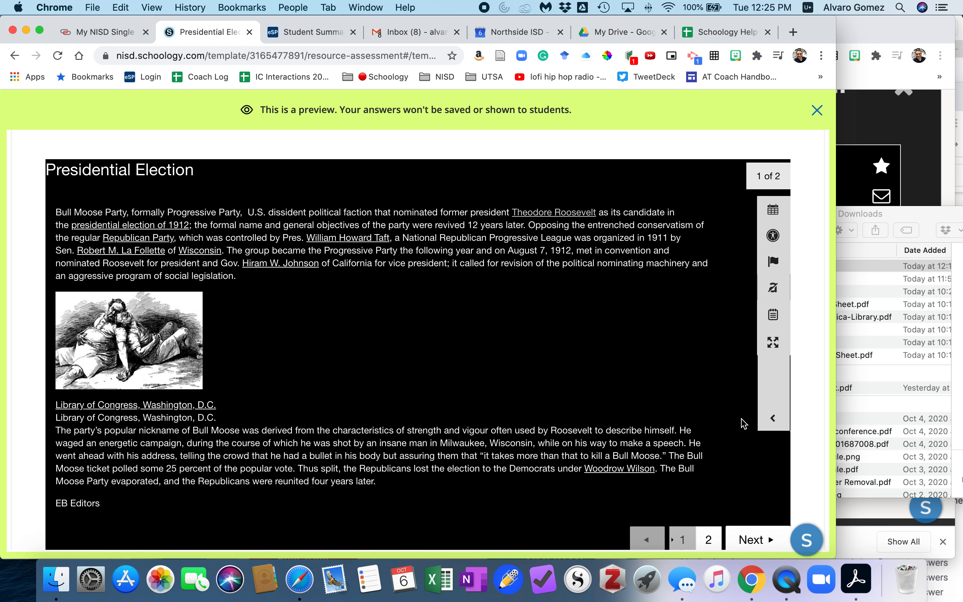
left_click(774, 343)
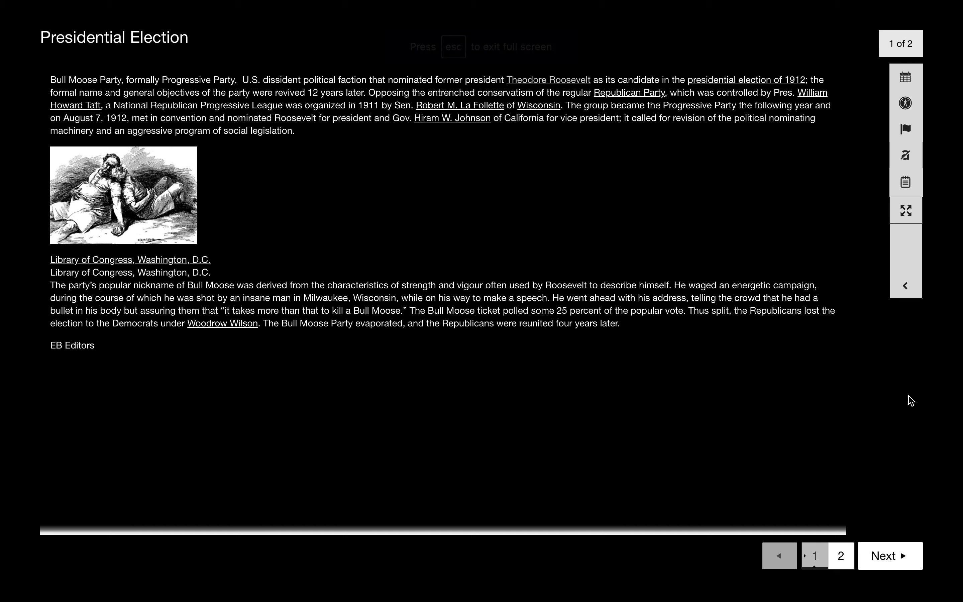
left_click(905, 103)
left_click(207, 144)
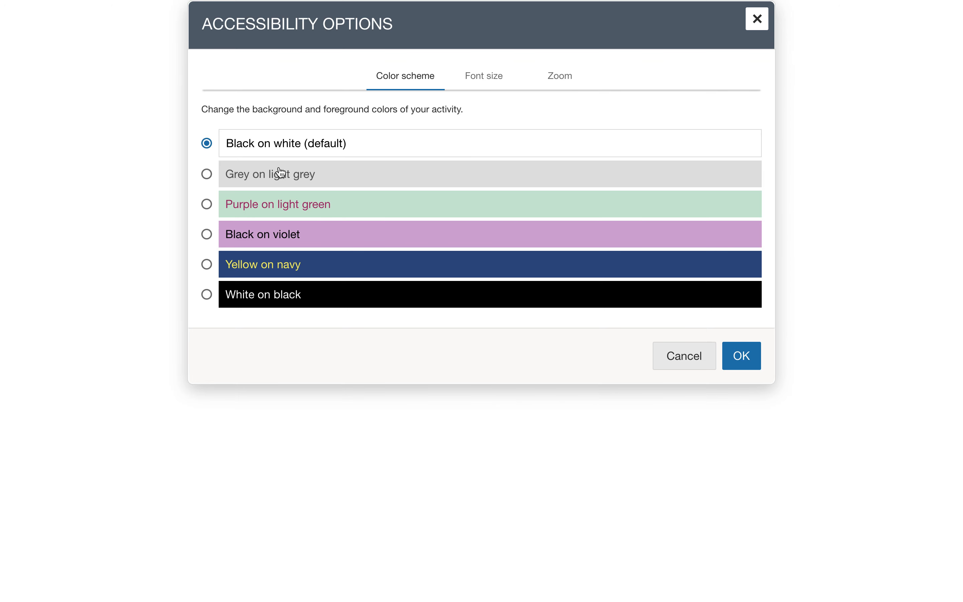
left_click(734, 360)
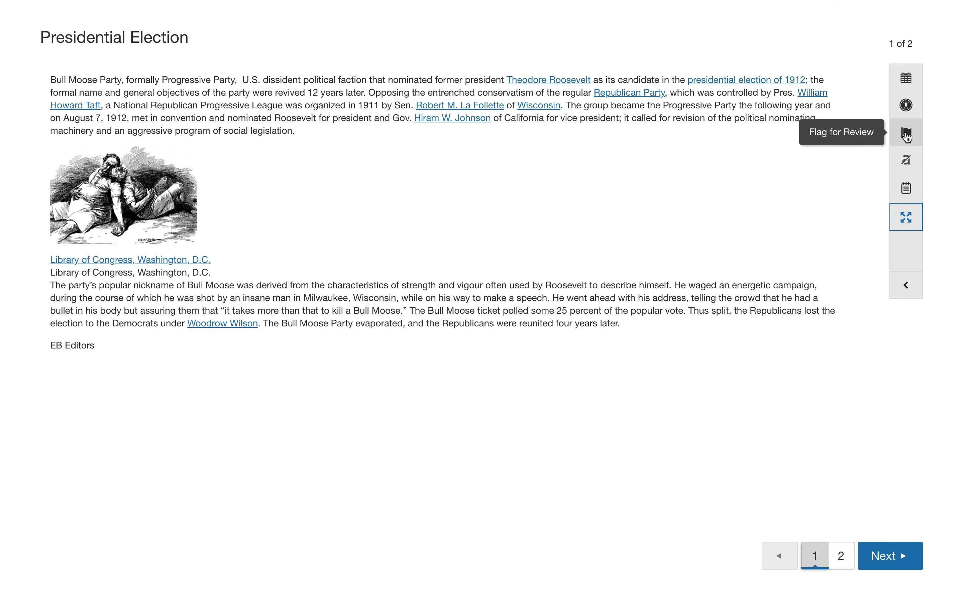
- Flag the passage for review, return to it through its flagged entry in the Review overview, and remove the flag
left_click(907, 137)
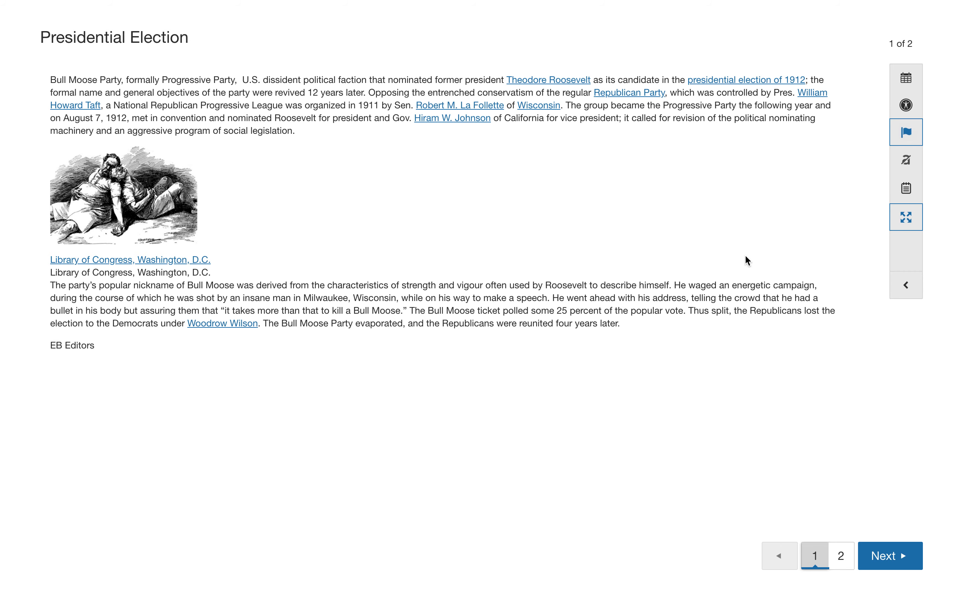
left_click(906, 78)
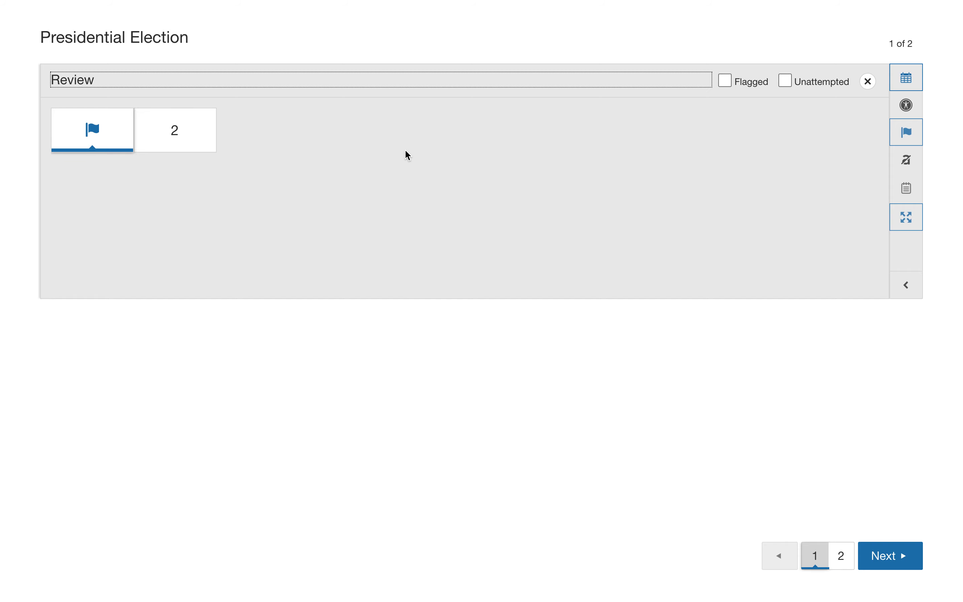
left_click(97, 135)
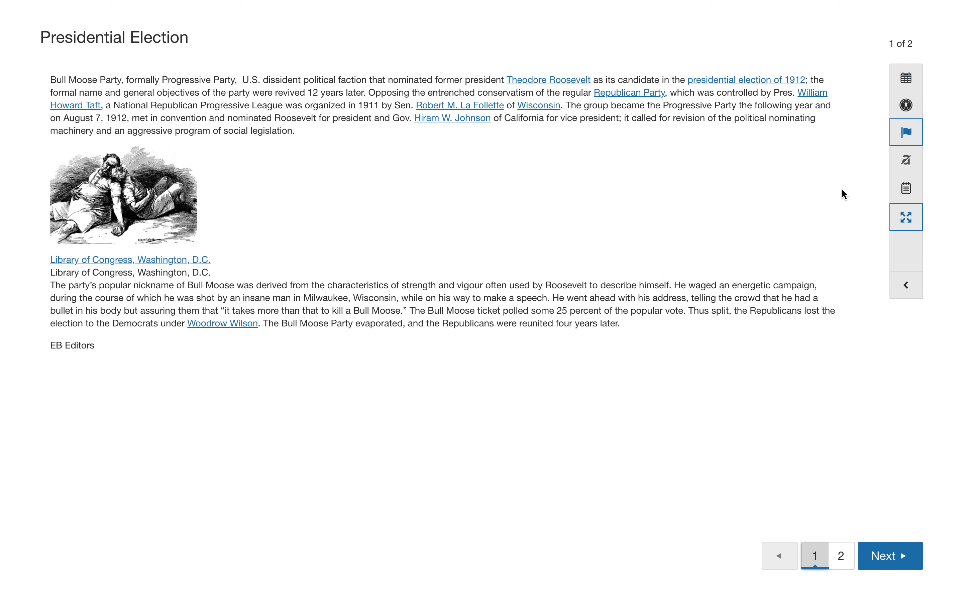
left_click(909, 133)
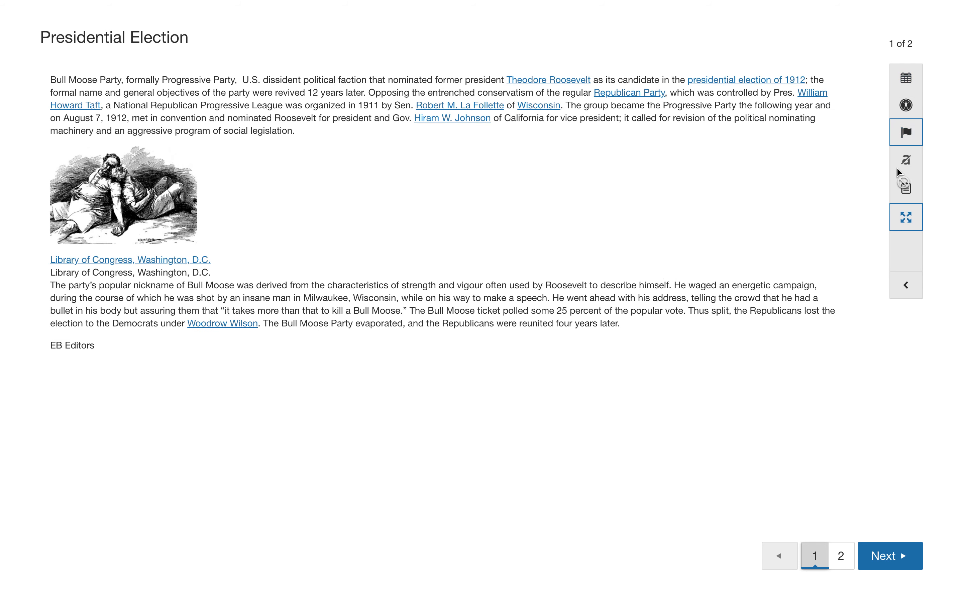